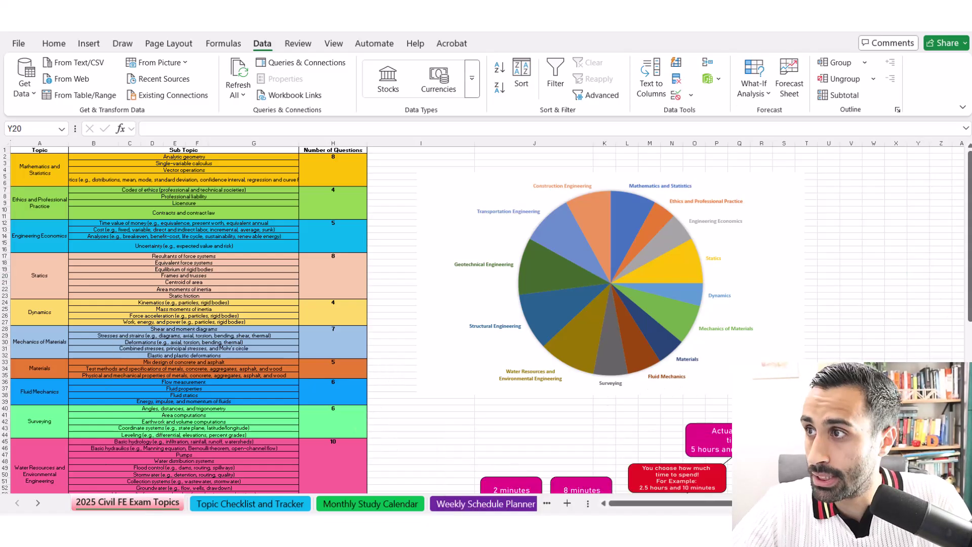
Step: Maximize the Mechanical FE workbook and view its Topic Checklist and Tracker sheet
left_click_drag(790, 130, 172, 183)
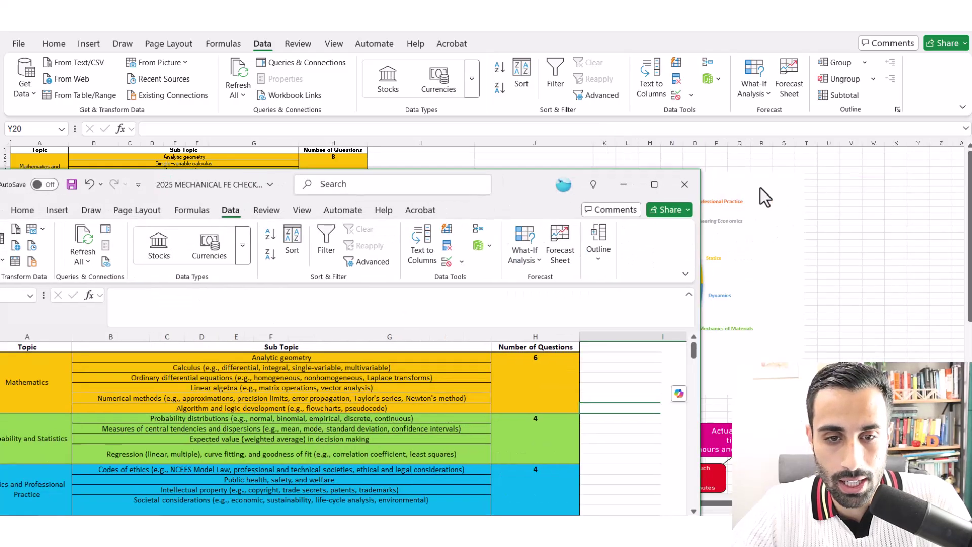
left_click(658, 185)
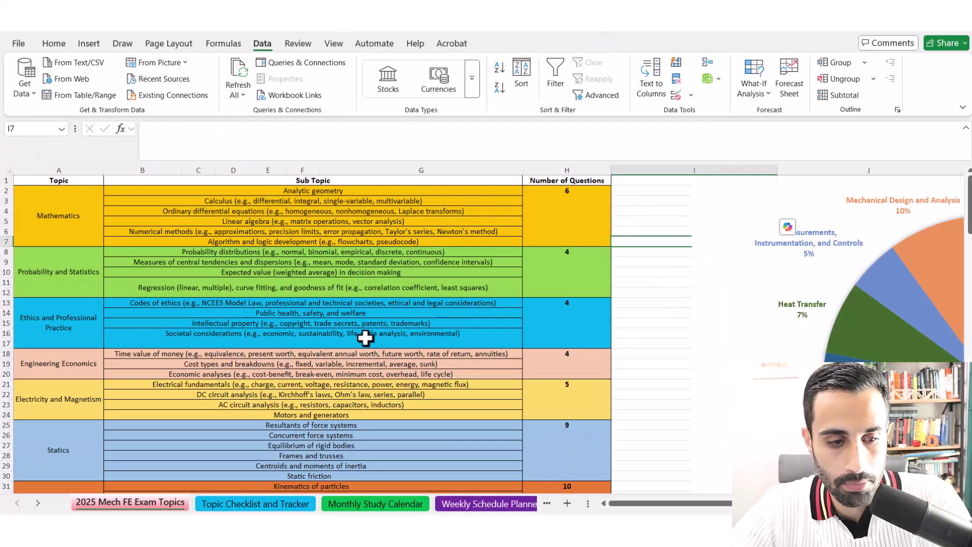
scroll(365, 338, "down", 3)
left_click(221, 503)
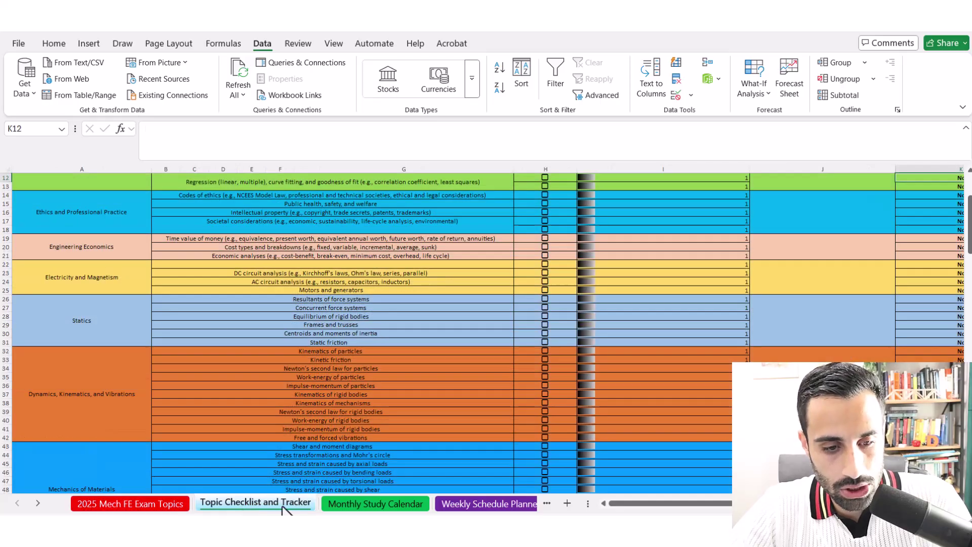
Step: Browse the Monthly Study Calendar and Weekly Schedule Planner sheets, then return to the Exam Topics sheet
left_click(352, 503)
left_click(456, 504)
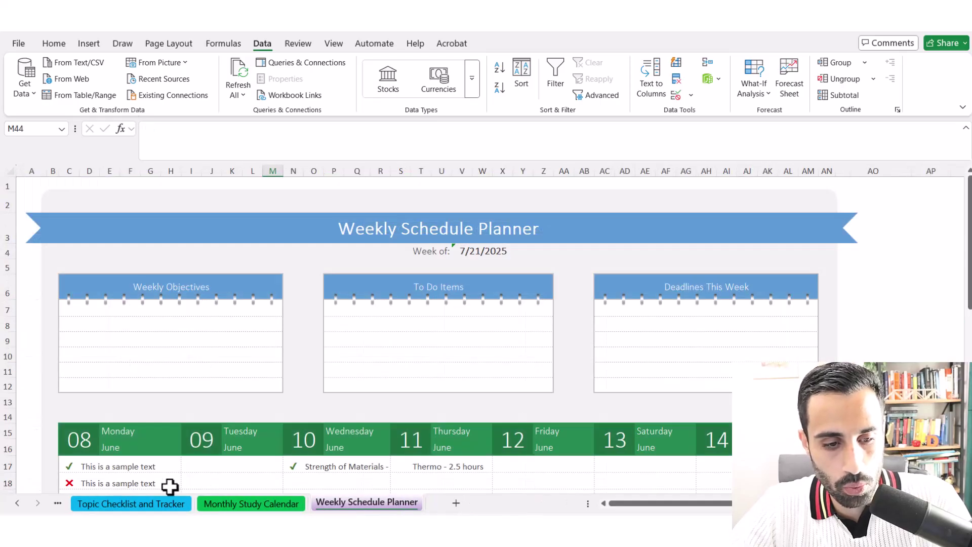
left_click(119, 507)
left_click(18, 503)
left_click(116, 503)
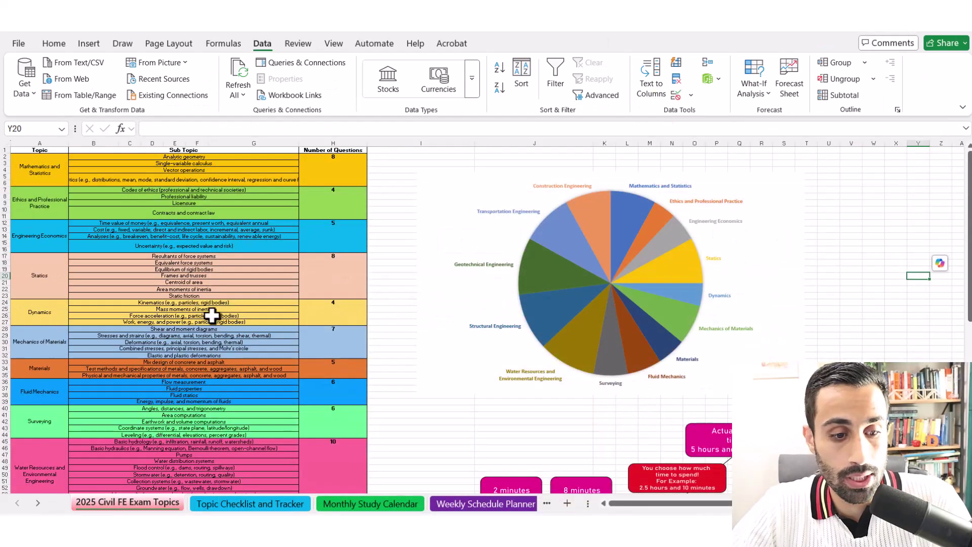
left_click(212, 314)
left_click(425, 250)
left_click(95, 169)
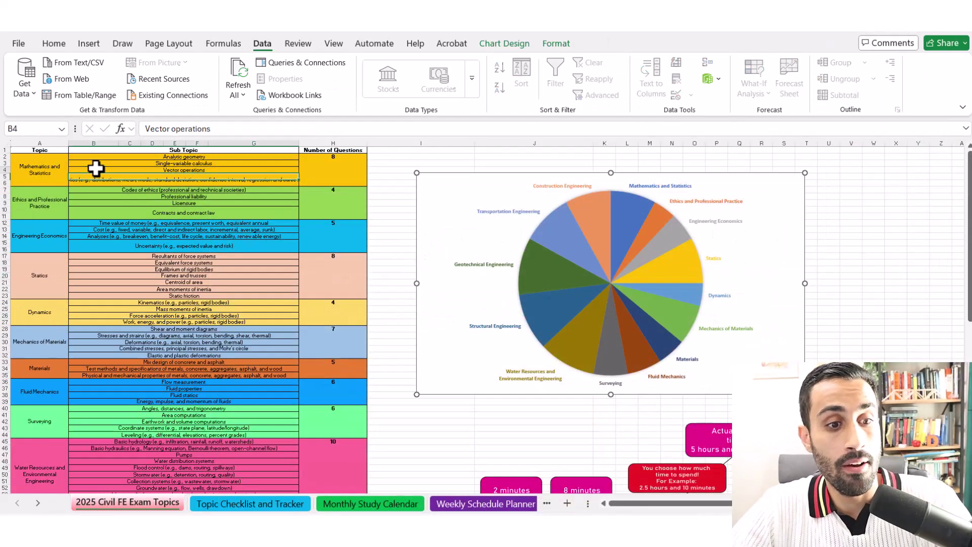
scroll(84, 187, "up", 4, "ctrl")
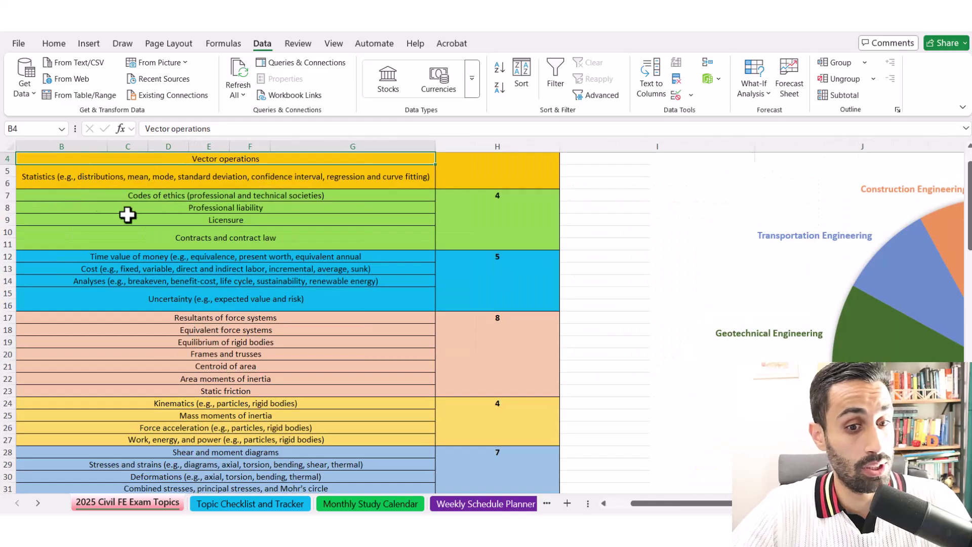
left_click(590, 503)
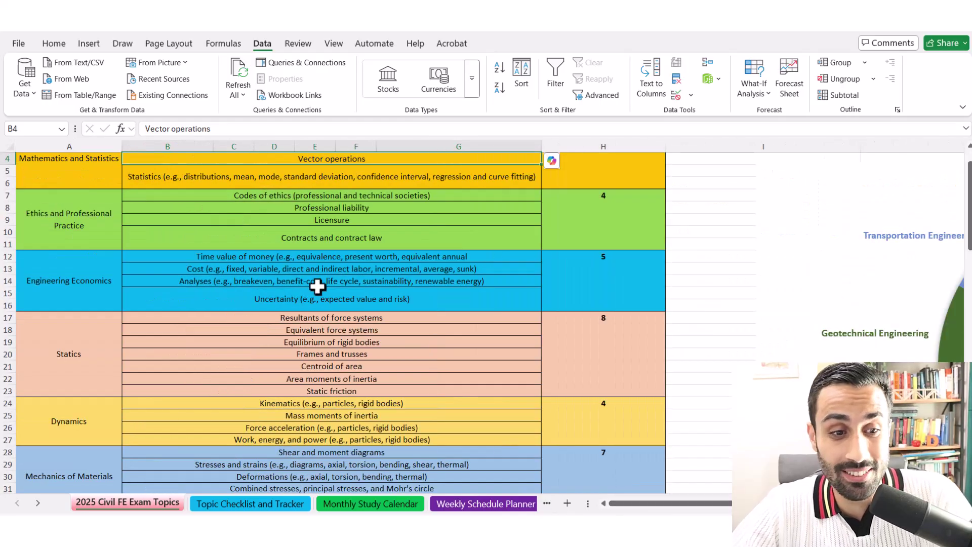
scroll(317, 282, "up", 1)
left_click(61, 178)
left_click(46, 159)
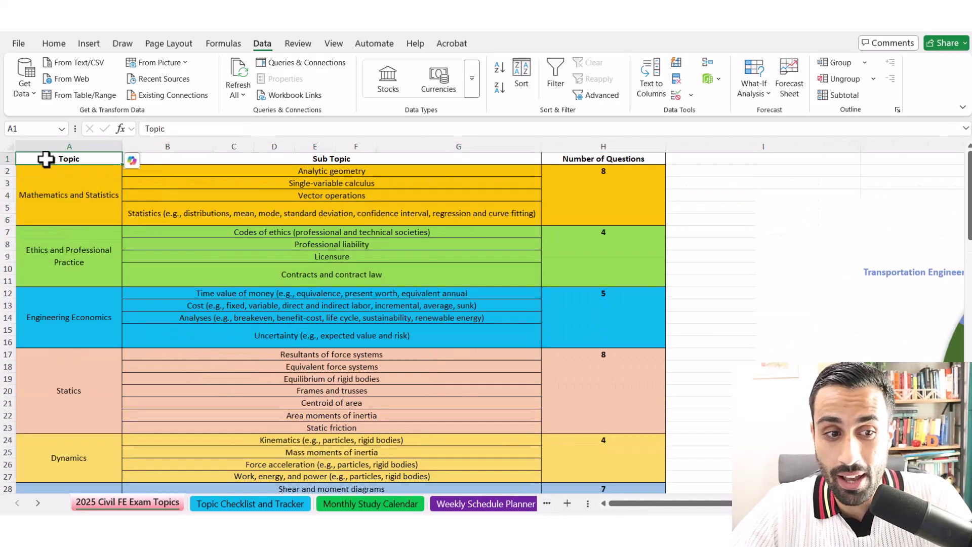
left_click_drag(48, 160, 85, 201)
left_click(215, 193)
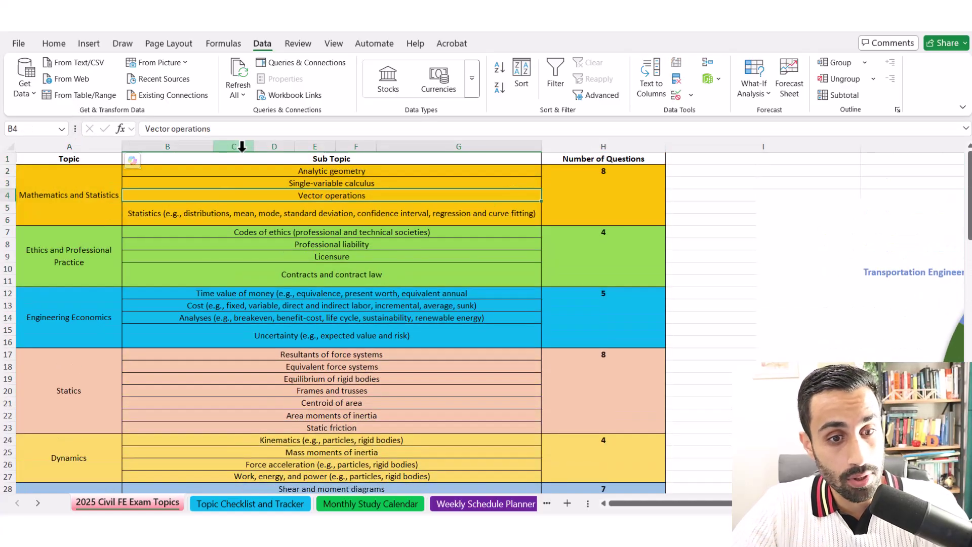
left_click(239, 145)
left_click(253, 170)
left_click(293, 159)
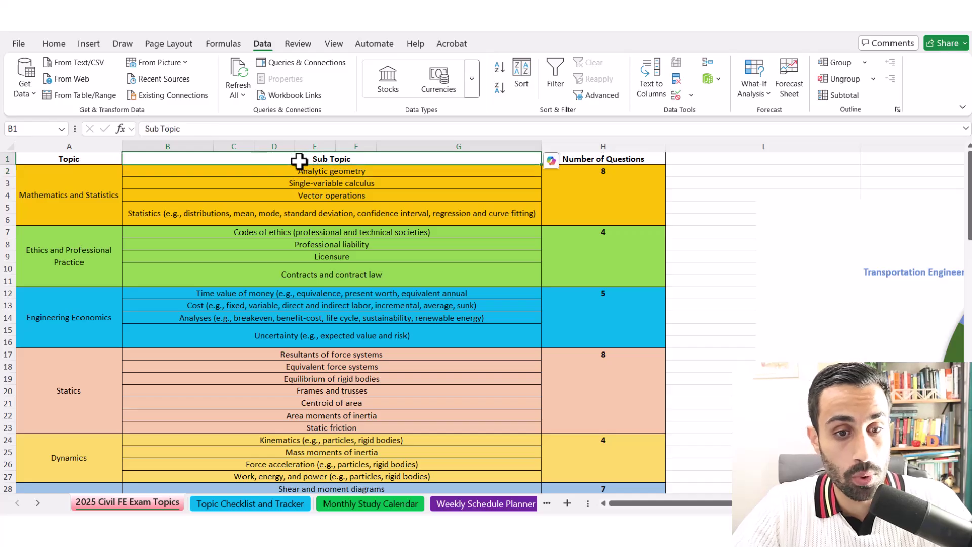
left_click(292, 175)
left_click(284, 189)
left_click(283, 195)
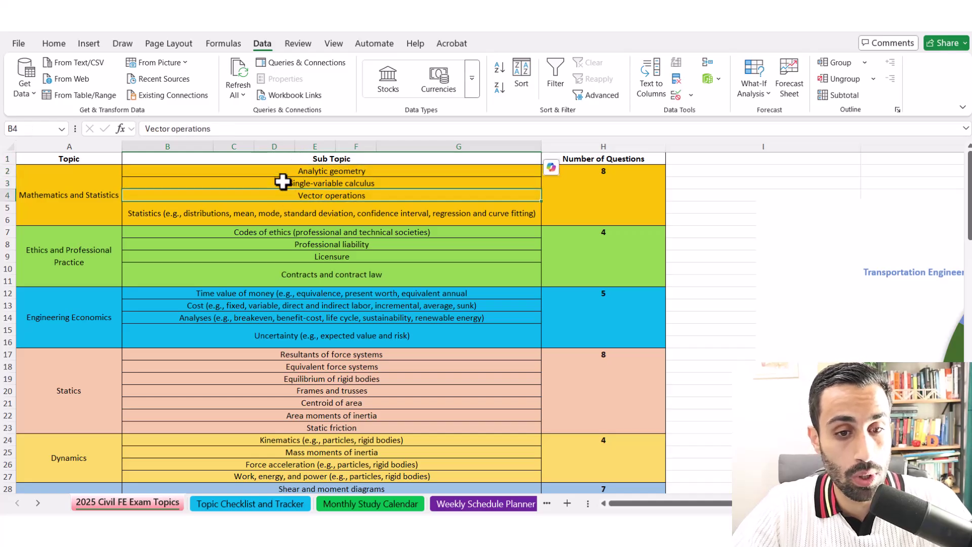
left_click(284, 174)
left_click(67, 198)
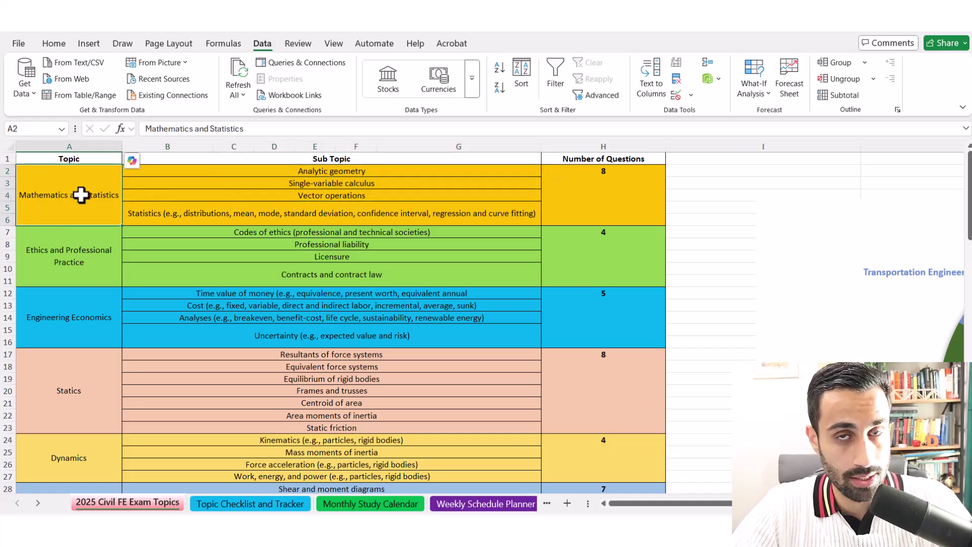
left_click(246, 173)
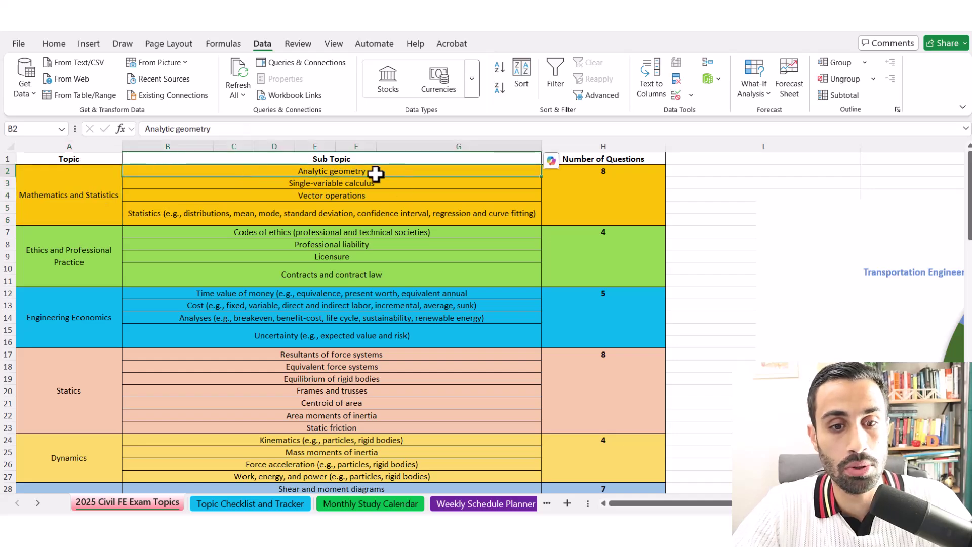
left_click(361, 183)
left_click(351, 197)
left_click(250, 218)
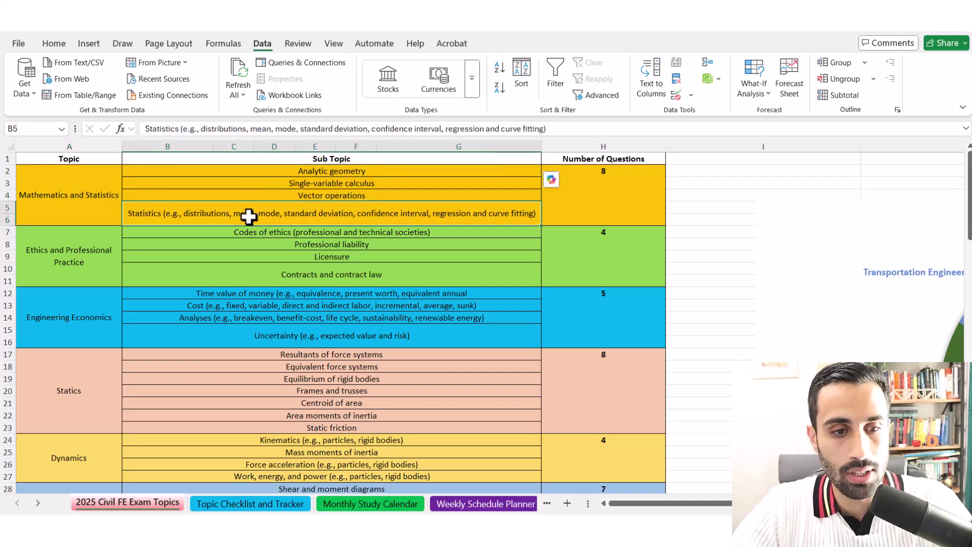
left_click(83, 199)
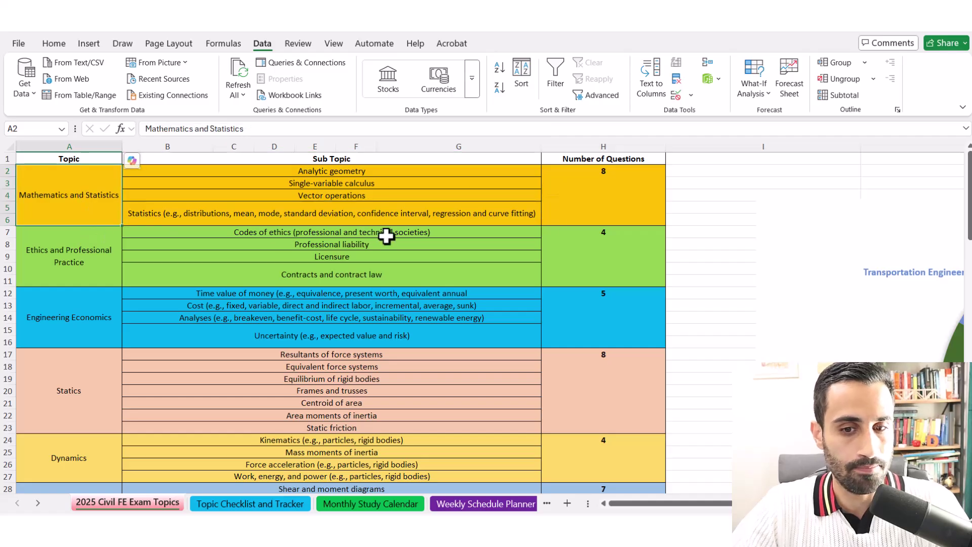
left_click(586, 197)
left_click(588, 175)
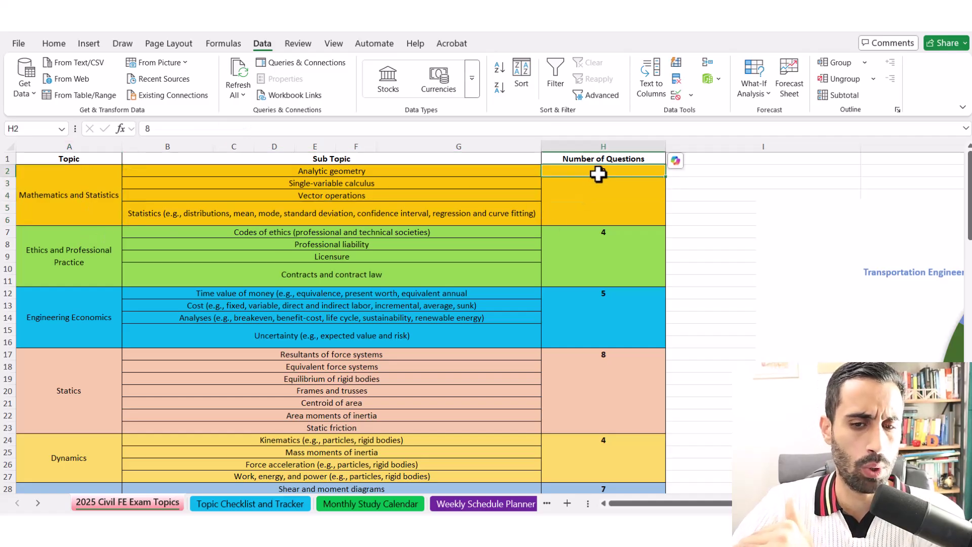
left_click(60, 200)
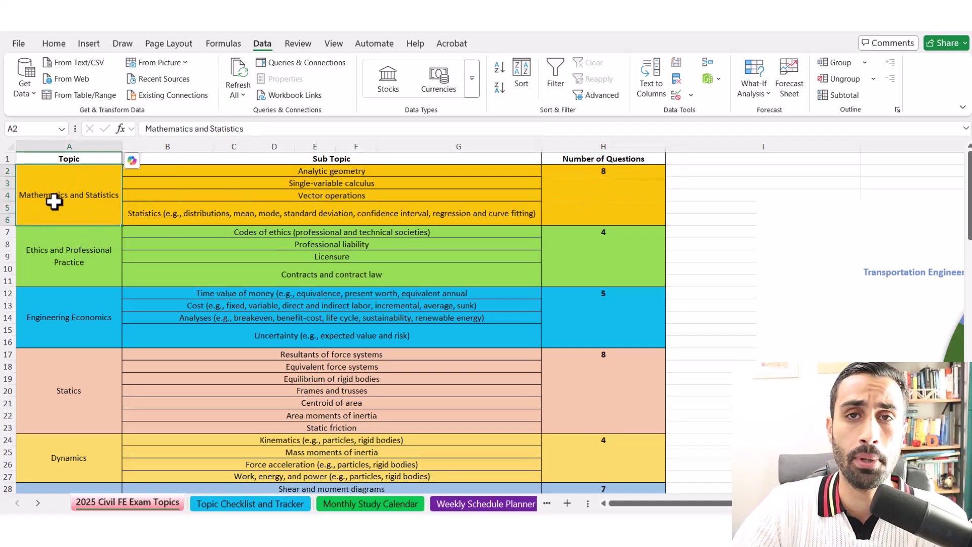
left_click(601, 172)
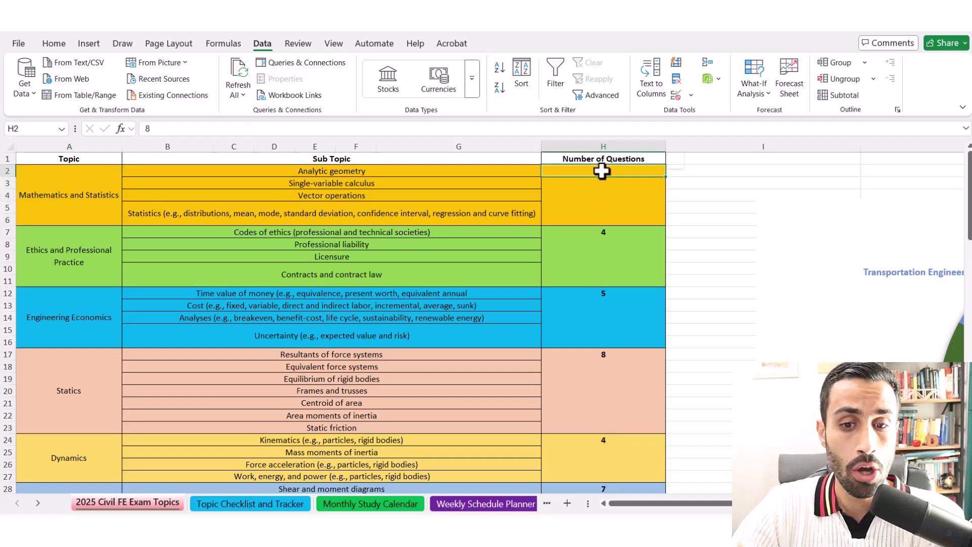
left_click(58, 253)
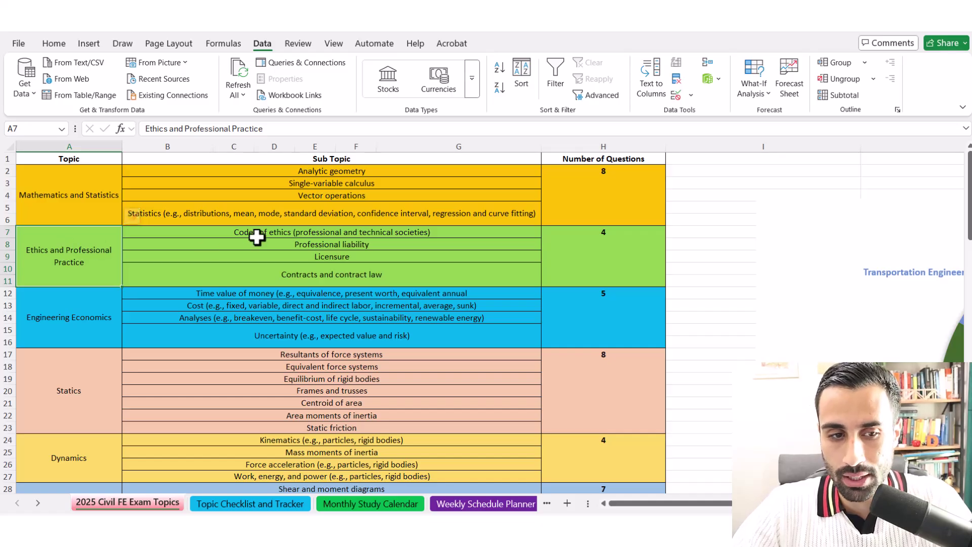
left_click_drag(256, 234, 260, 271)
left_click(600, 234)
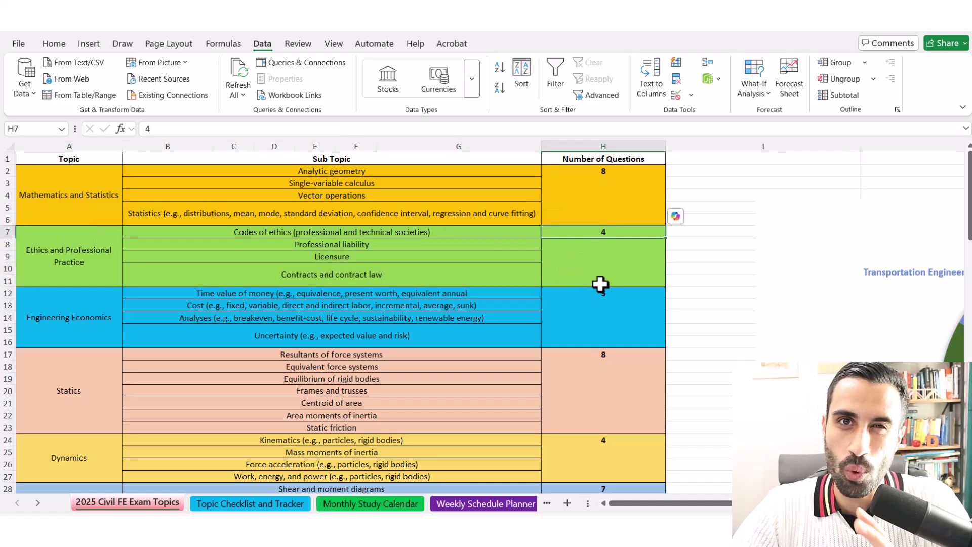
Step: Inspect the total question count and Structural Engineering's empty count cell
scroll(599, 264, "down", 15)
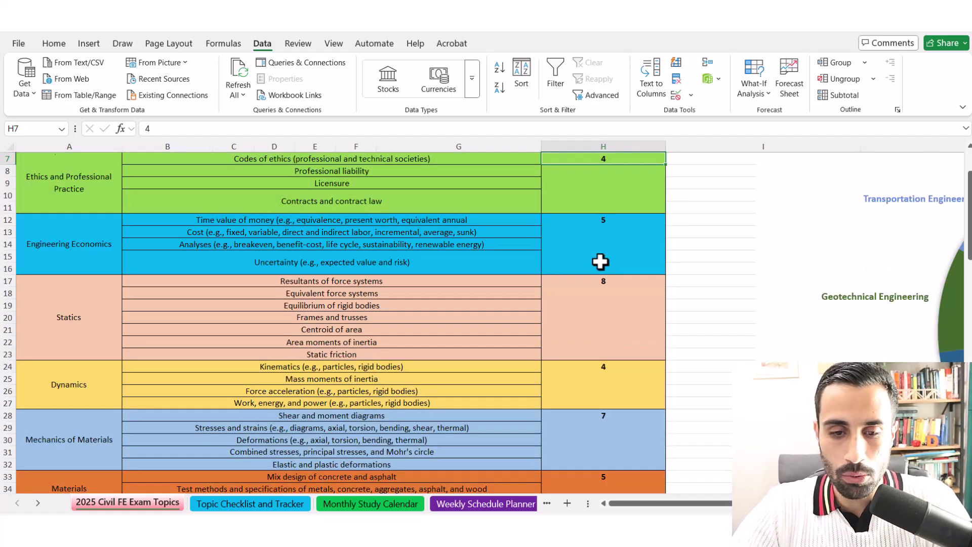
scroll(600, 257, "down", 9)
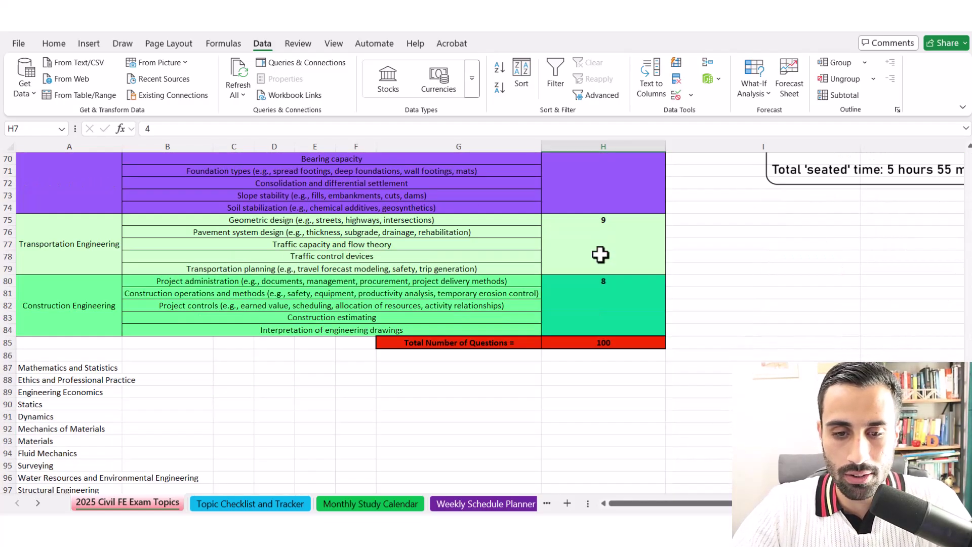
scroll(597, 266, "up", 2)
left_click(602, 342)
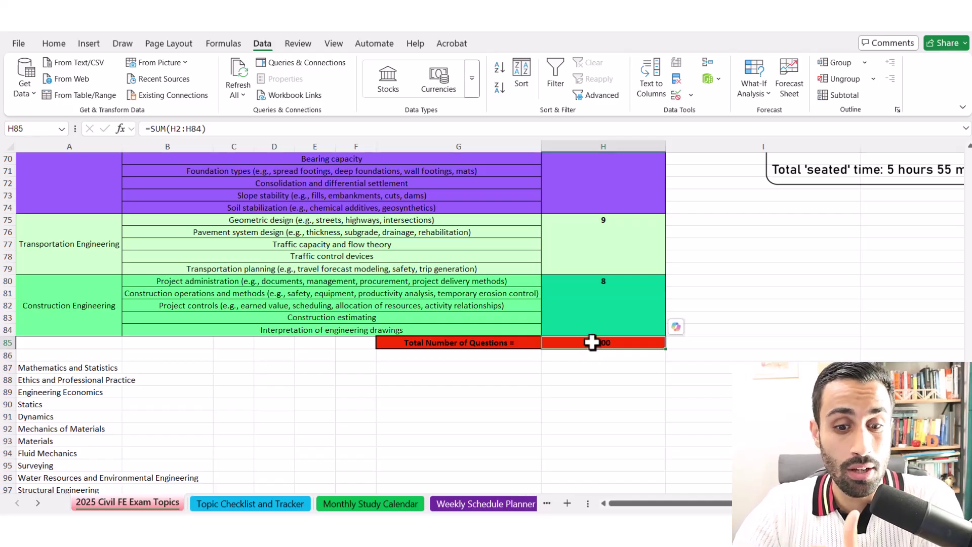
scroll(592, 342, "up", 4)
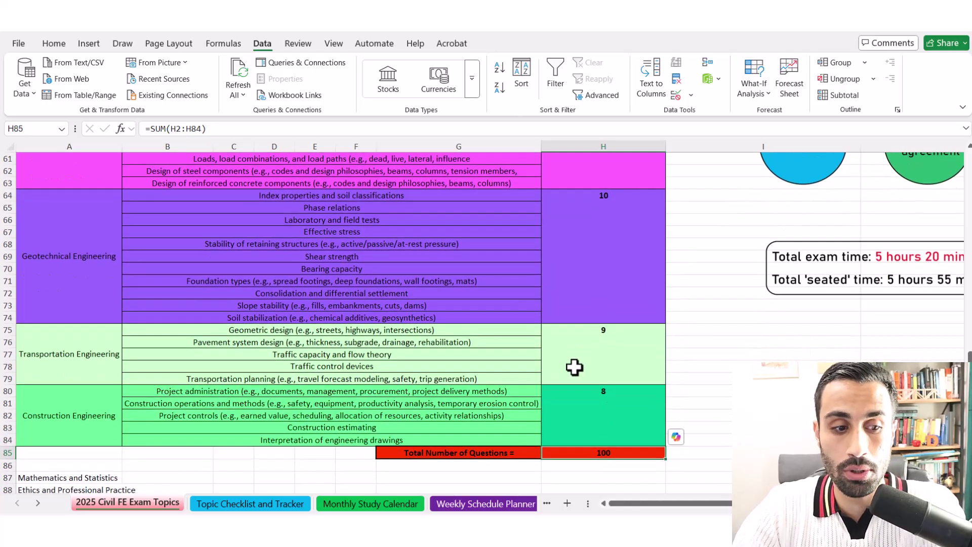
scroll(577, 365, "up", 9)
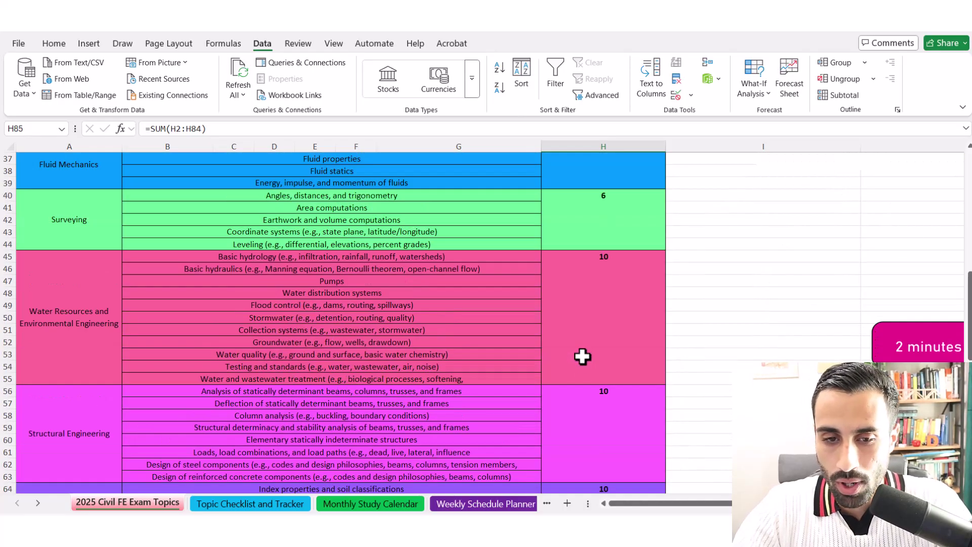
scroll(583, 345, "down", 5)
left_click(597, 321)
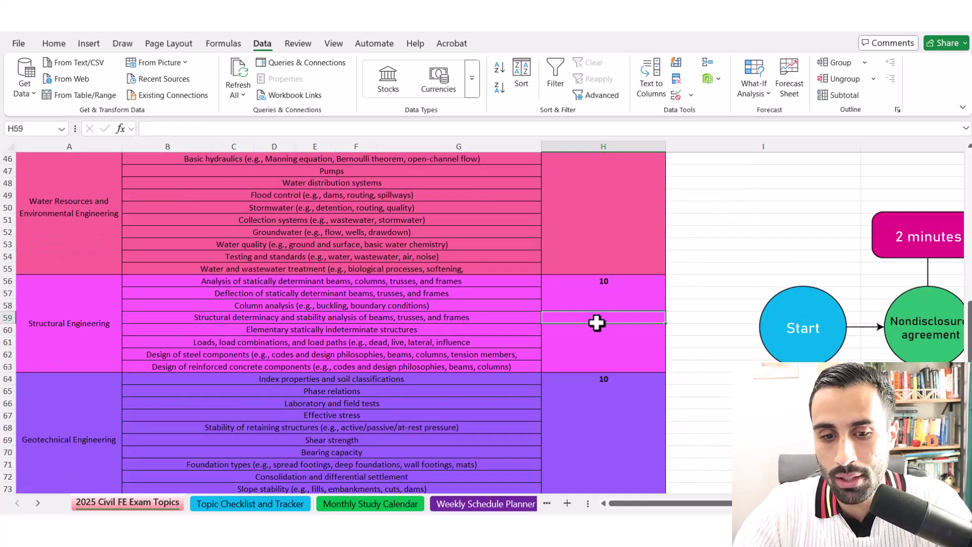
scroll(596, 322, "down", 1)
scroll(595, 320, "down", 4)
scroll(590, 329, "up", 2)
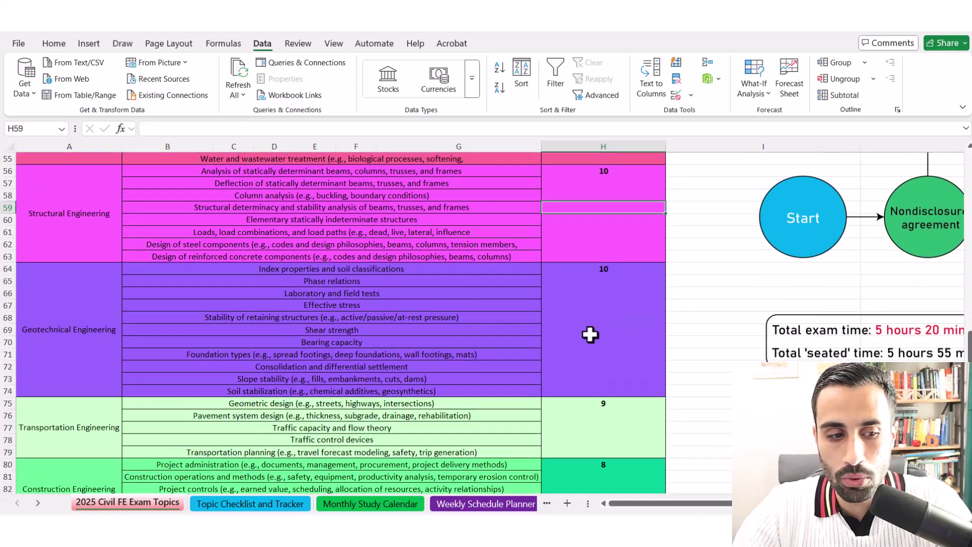
scroll(587, 334, "down", 1)
Step: Review the Construction, Transportation, Geotechnical, Structural and Water Resources topic rows
left_click(87, 439)
left_click(71, 390)
scroll(71, 385, "up", 2)
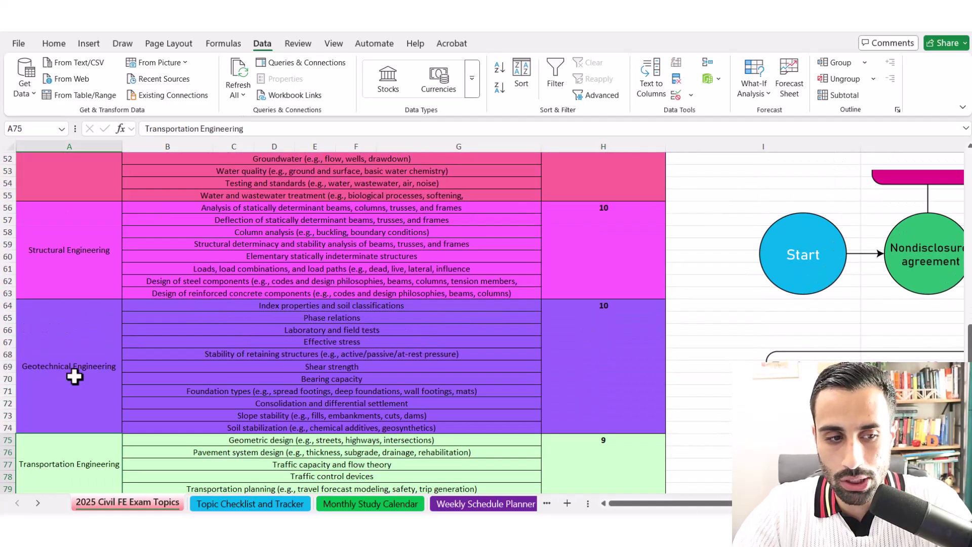
left_click(73, 366)
scroll(74, 366, "up", 3)
left_click(69, 366)
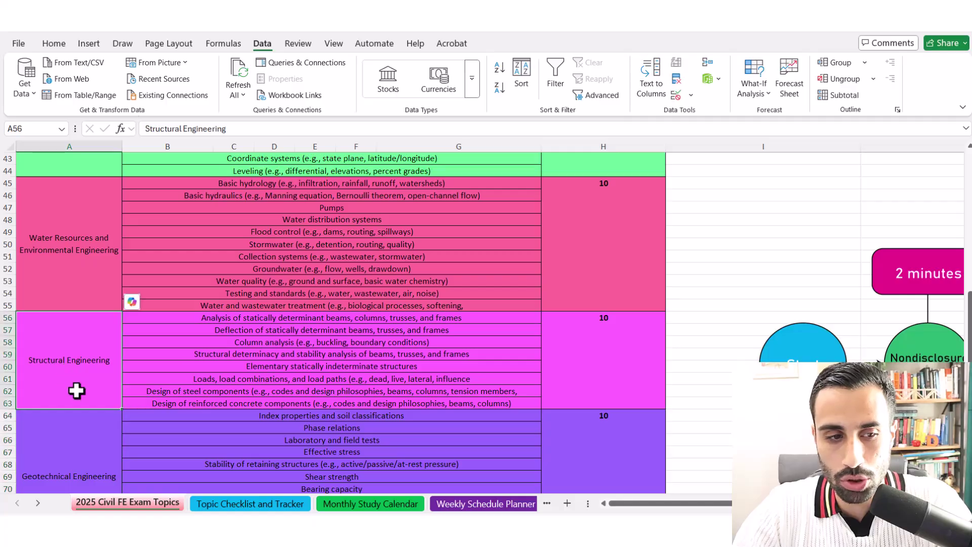
scroll(77, 390, "up", 3)
left_click(74, 347)
scroll(81, 354, "up", 2)
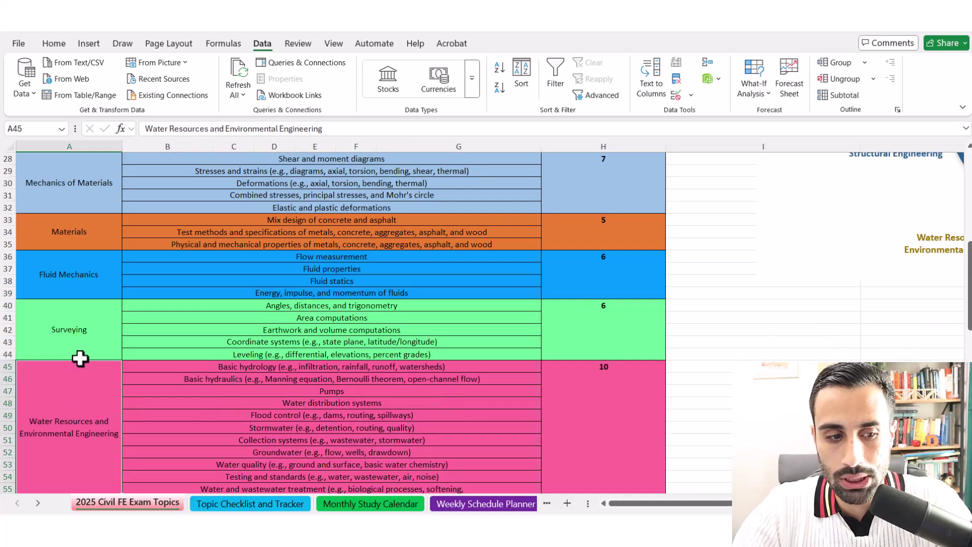
scroll(77, 350, "down", 5)
scroll(78, 347, "up", 2)
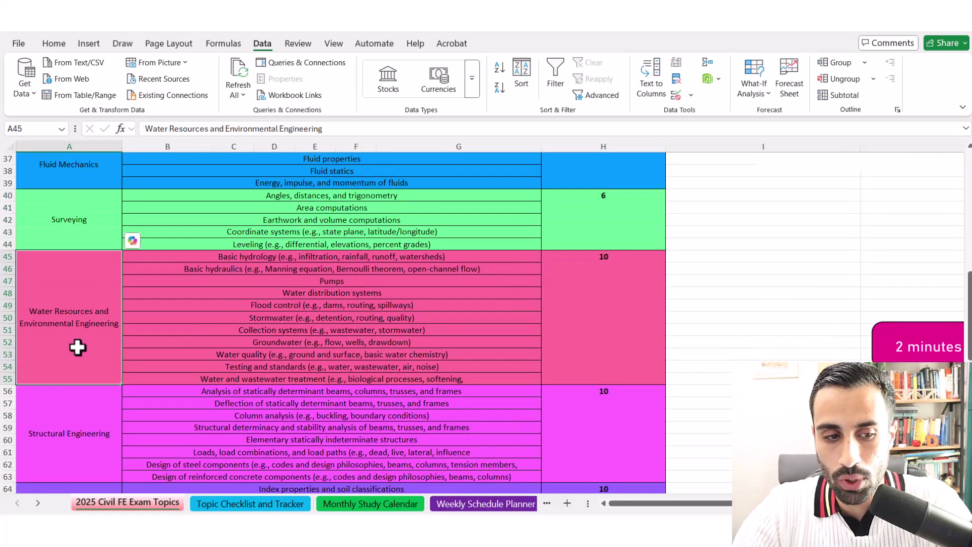
scroll(81, 347, "up", 3)
Step: Enter 9 questions for Transportation Engineering in H75 and return to the top of the sheet
left_click(595, 293)
scroll(593, 324, "down", 3)
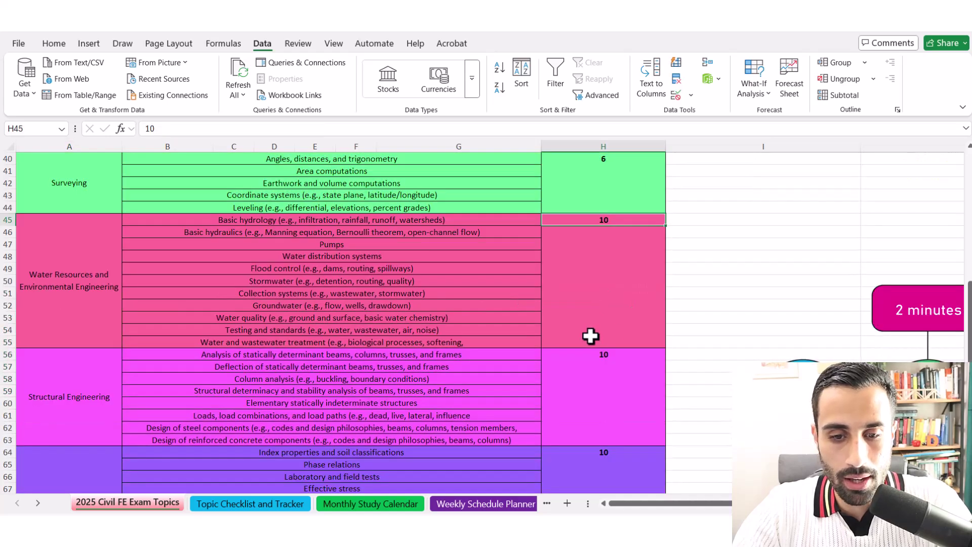
scroll(594, 347, "down", 2)
left_click(602, 377)
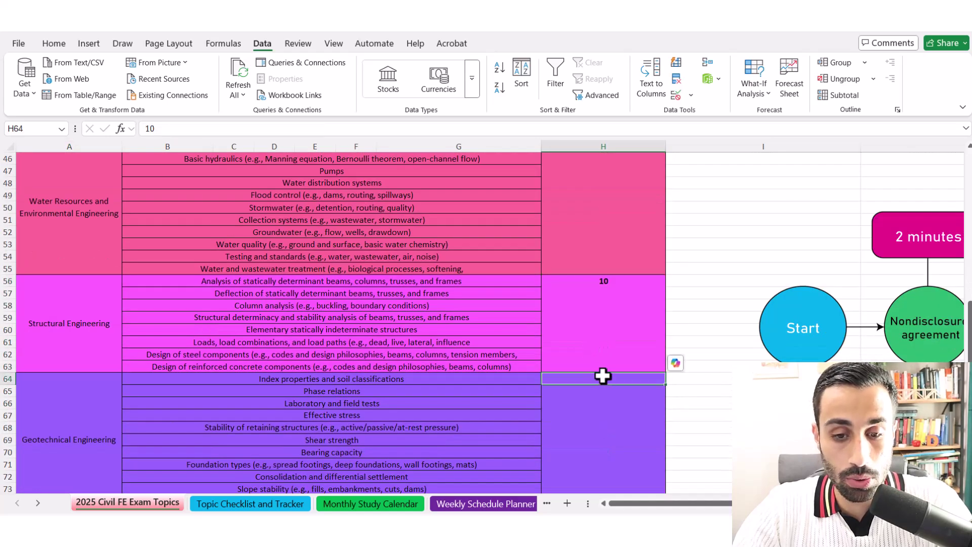
scroll(603, 375, "down", 2)
scroll(602, 371, "down", 1)
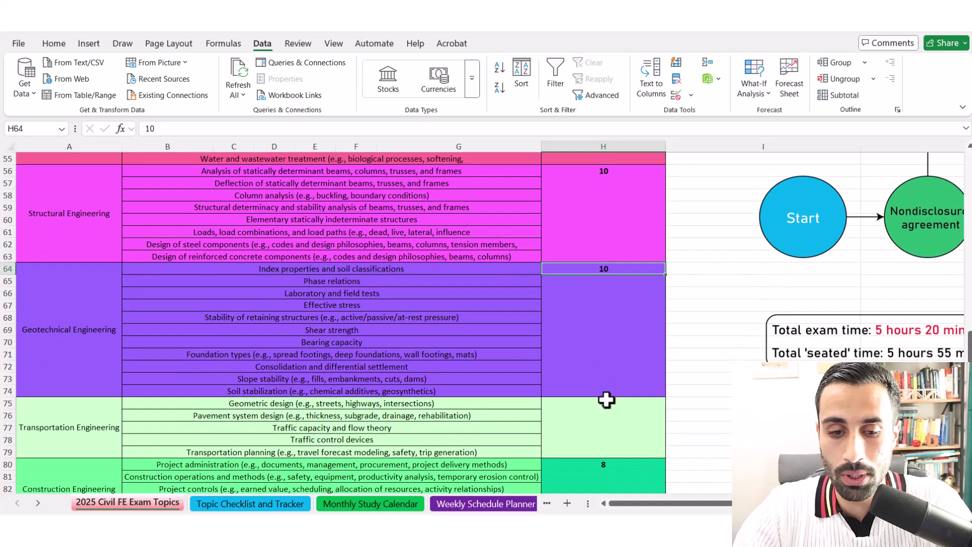
left_click(606, 399)
type("9")
left_click(605, 462)
scroll(601, 418, "down", 3)
scroll(601, 418, "up", 4)
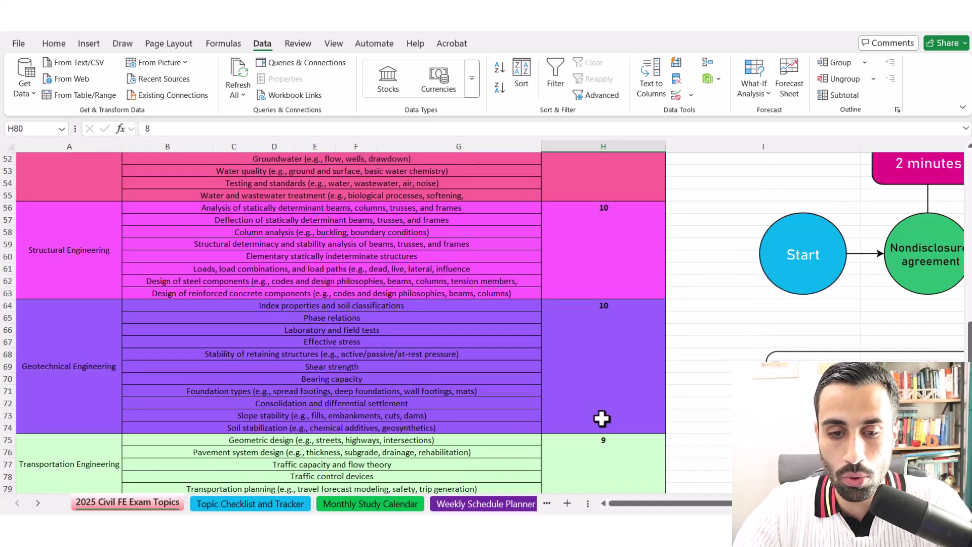
scroll(601, 418, "up", 5)
scroll(626, 393, "up", 6)
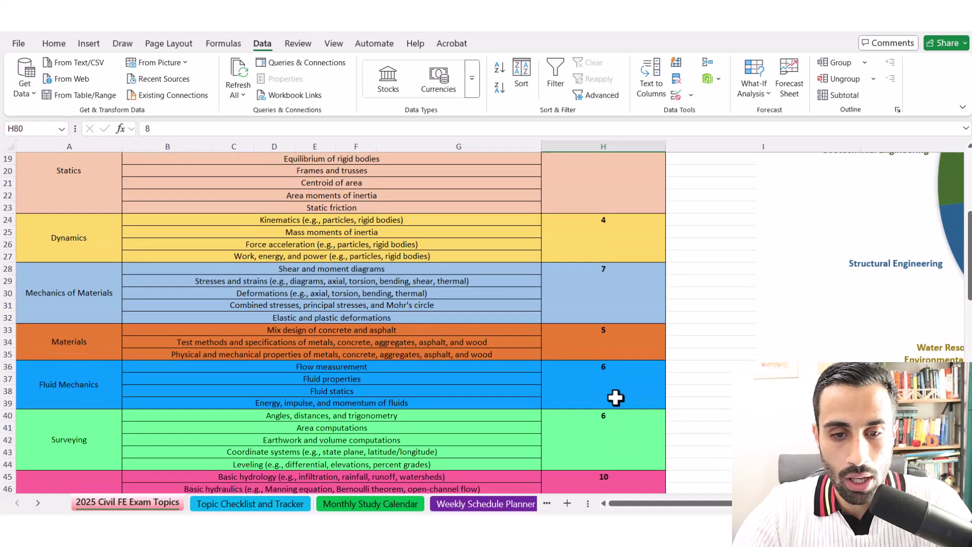
scroll(615, 398, "up", 6)
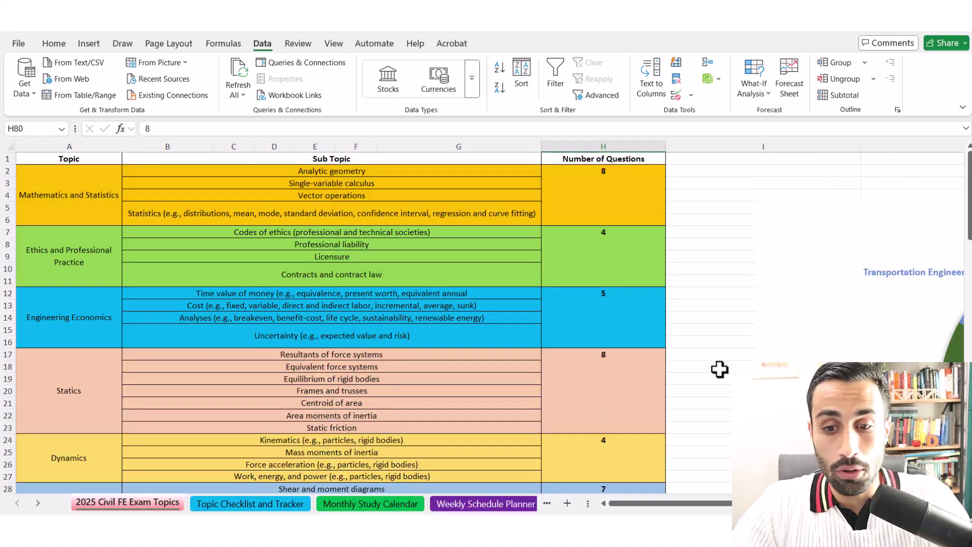
left_click(723, 367)
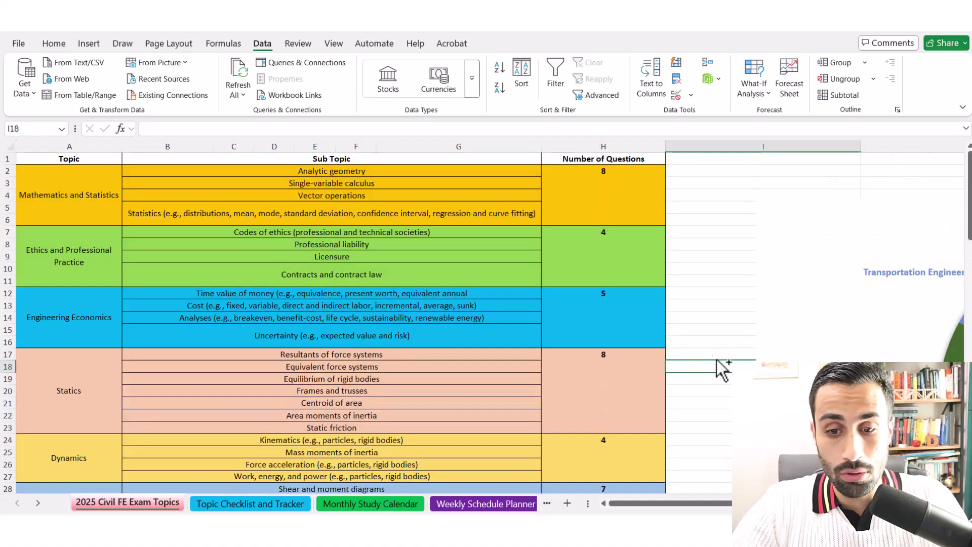
scroll(722, 367, "down", 4)
scroll(614, 286, "right", 5)
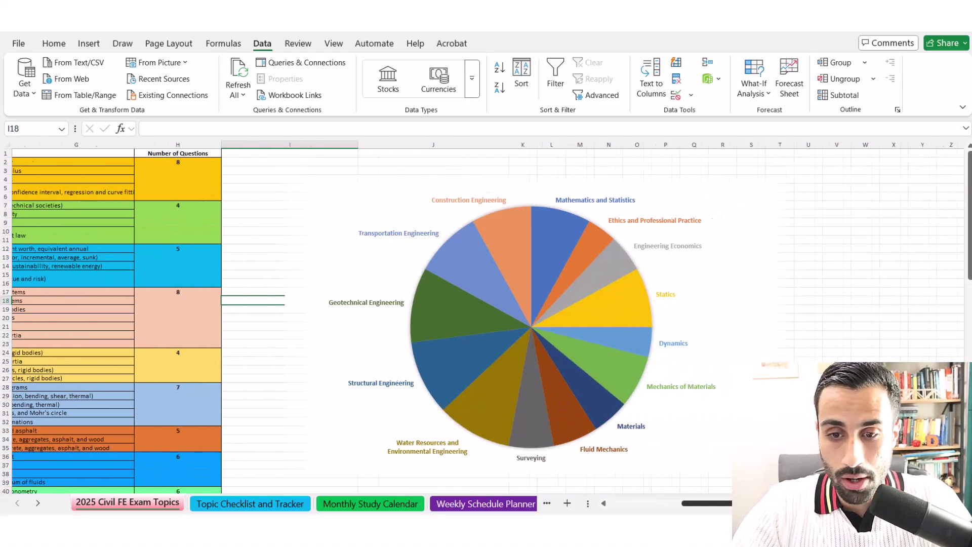
left_click(483, 281)
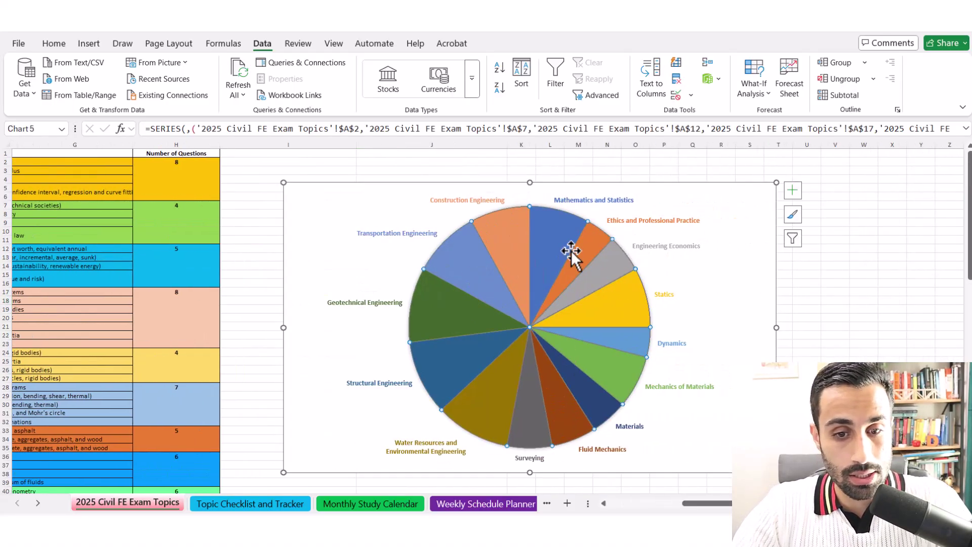
left_click(844, 298)
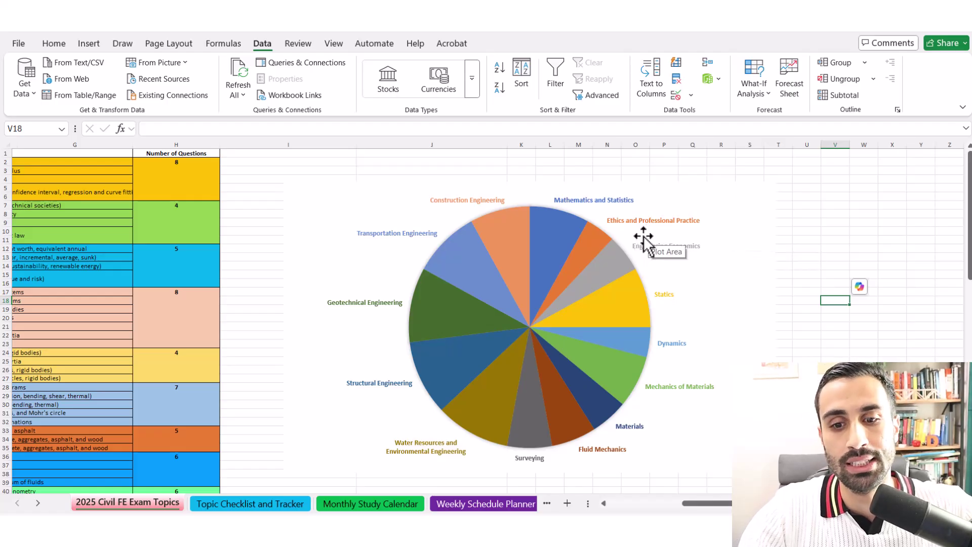
left_click(630, 228)
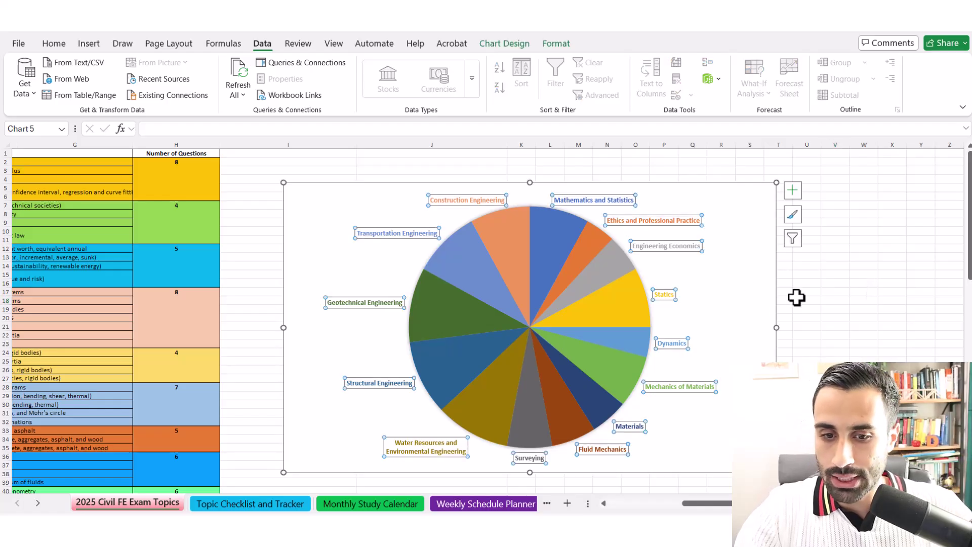
left_click(802, 300)
left_click(676, 344)
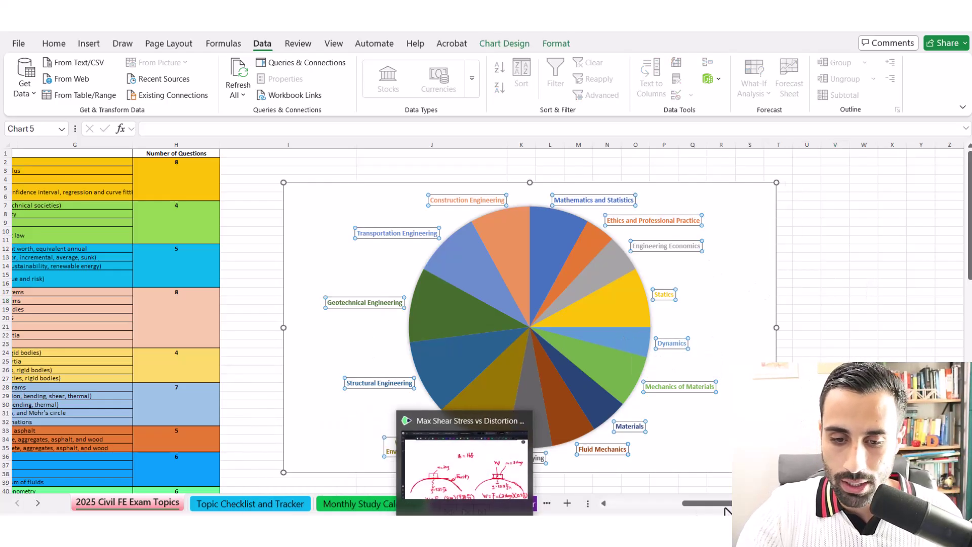
left_click_drag(698, 508, 623, 503)
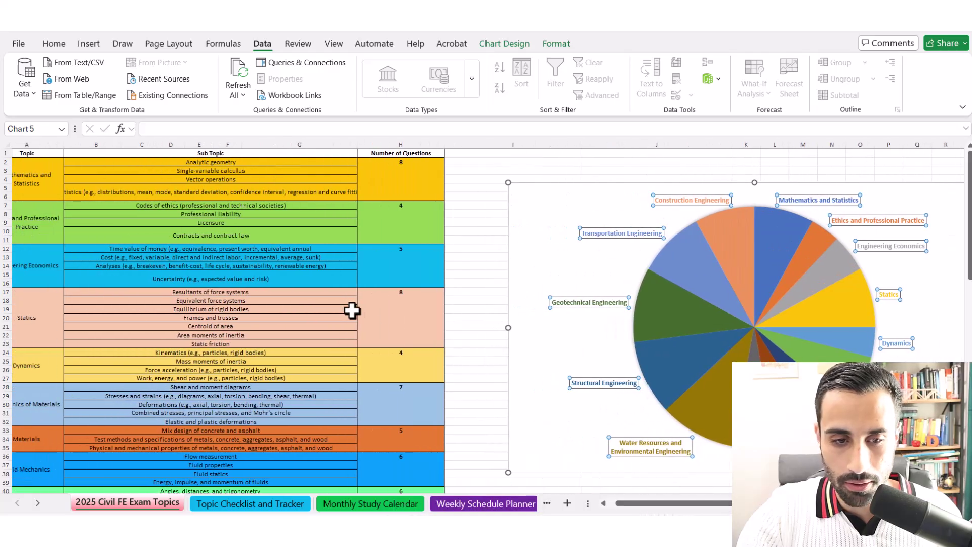
left_click(253, 300)
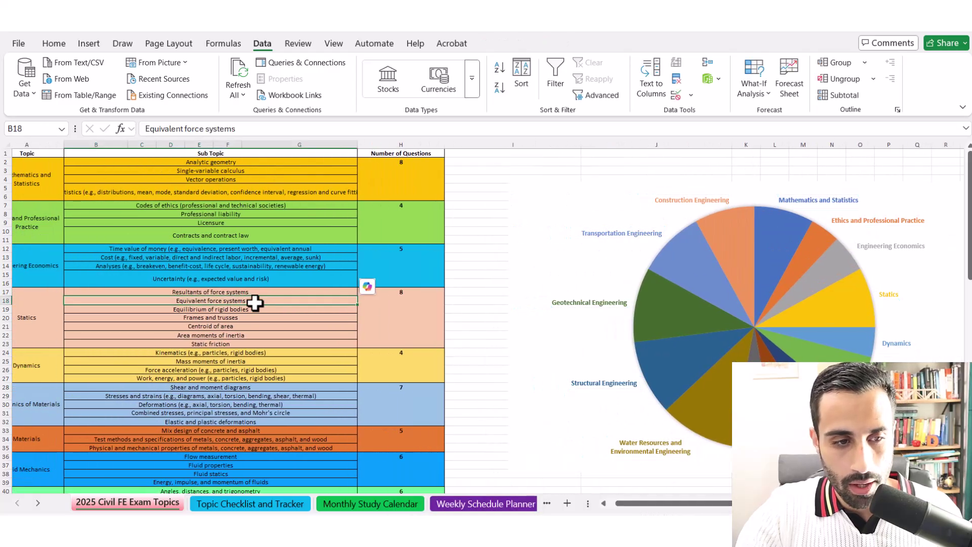
left_click(412, 352)
left_click_drag(673, 503, 740, 503)
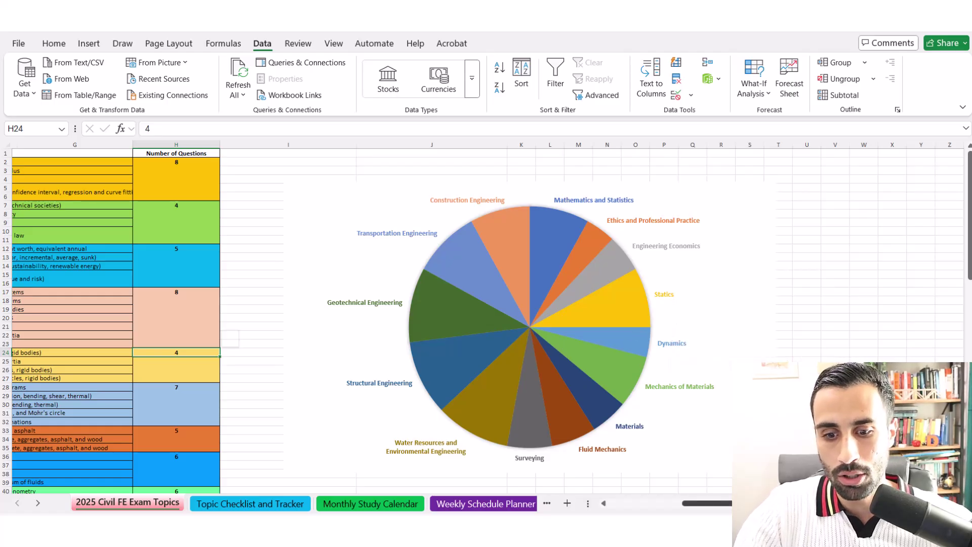
scroll(607, 395, "left", 5)
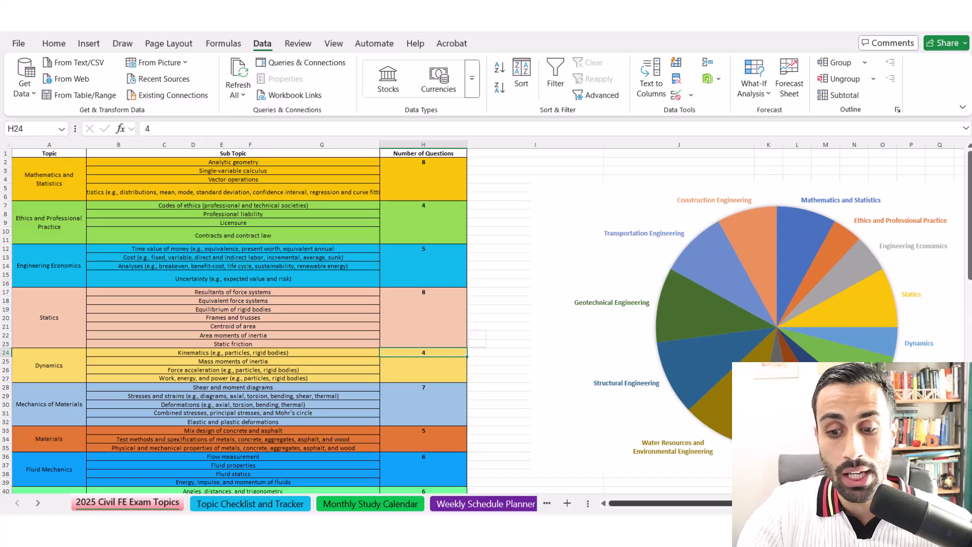
scroll(486, 313, "right", 3)
scroll(486, 313, "left", 3)
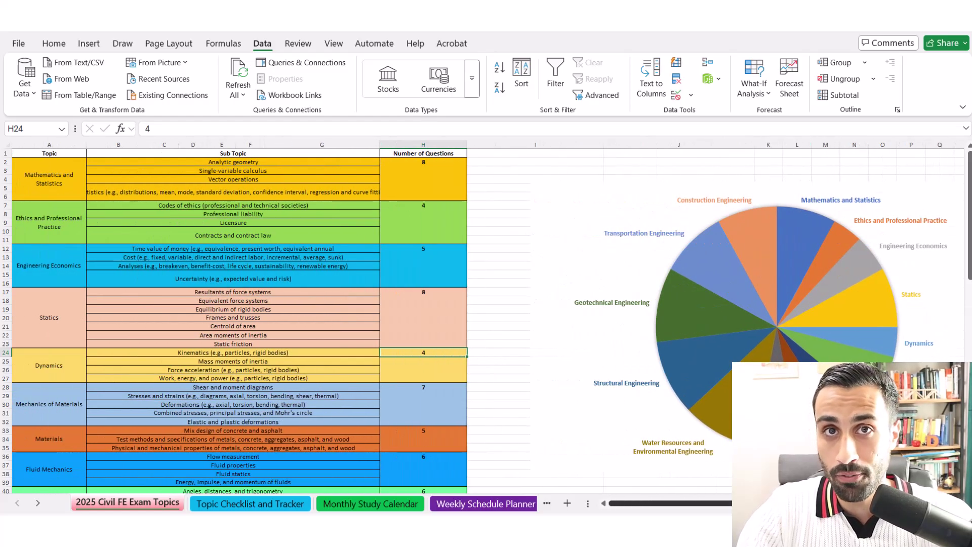
left_click(495, 379)
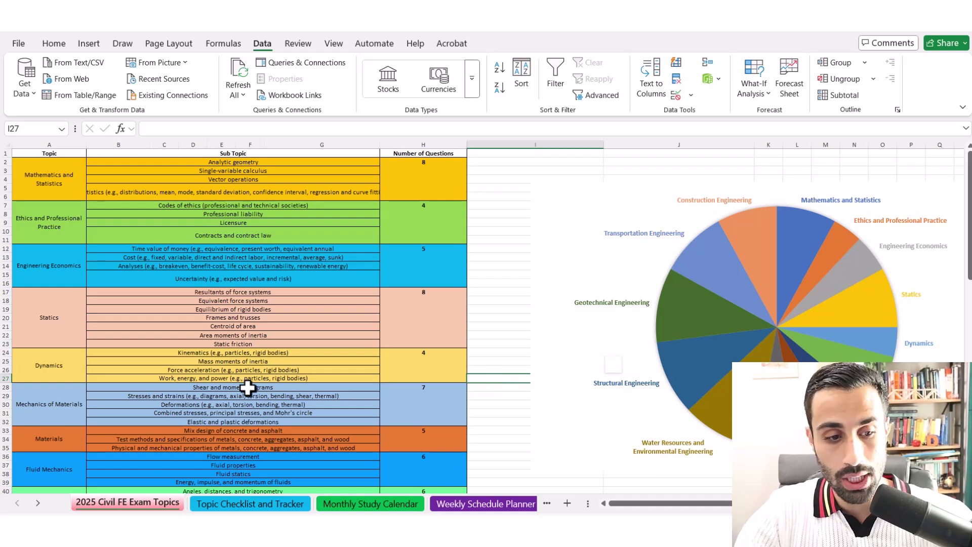
Step: Show the exam-day flowchart: 2-minute agreement, 8-minute tutorial, two sections, 25-minute break
scroll(275, 347, "down", 8)
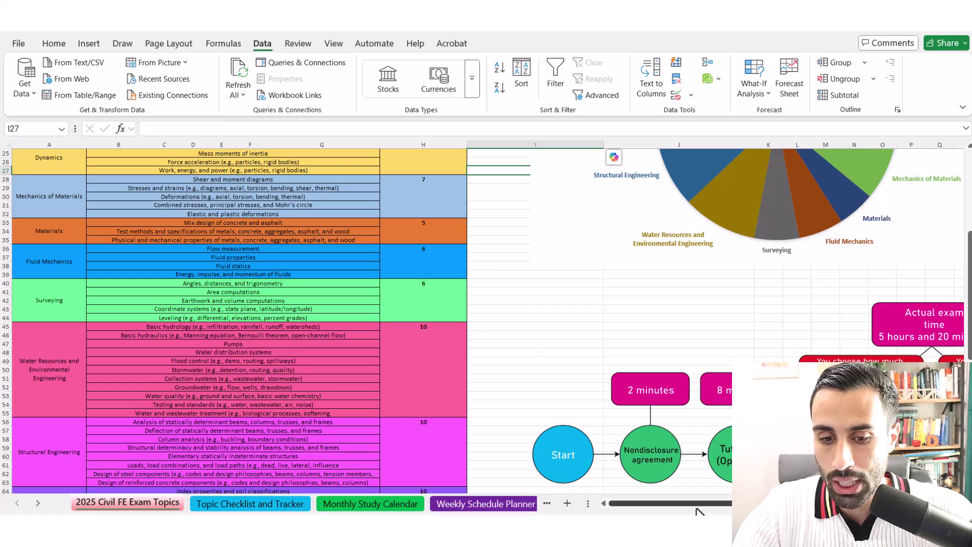
left_click_drag(698, 503, 771, 503)
scroll(714, 387, "down", 3)
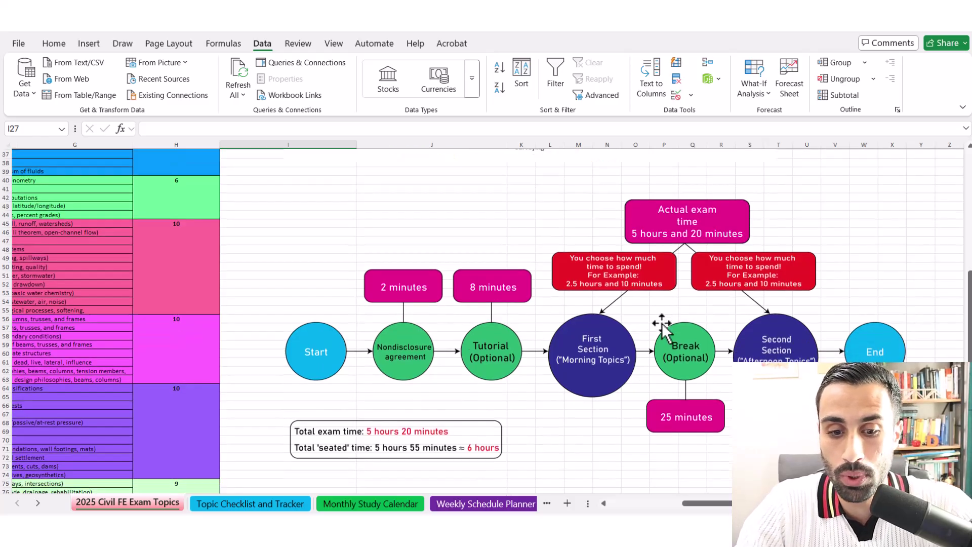
scroll(645, 384, "down", 1)
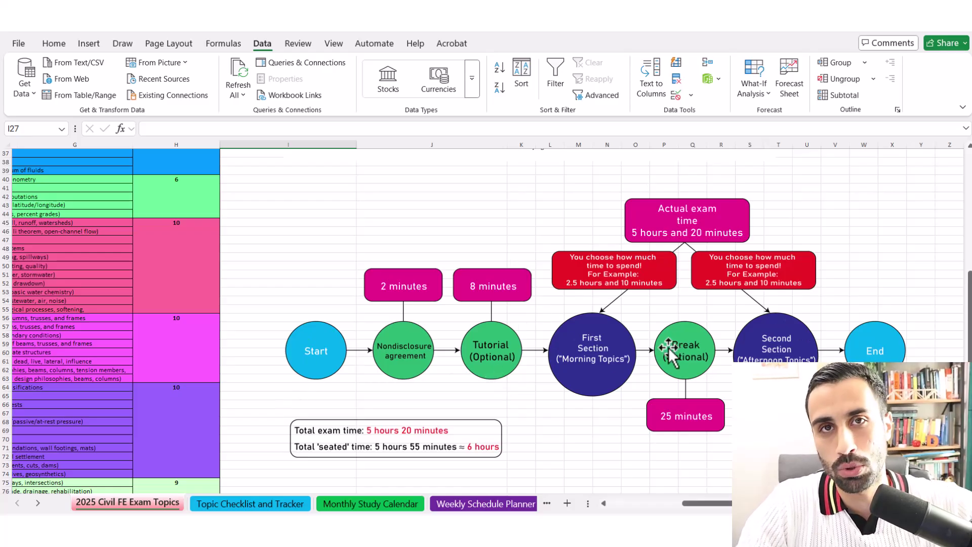
Step: Open the Civil FE Topic Checklist and Tracker sheet and select the topic names in column A
left_click(263, 503)
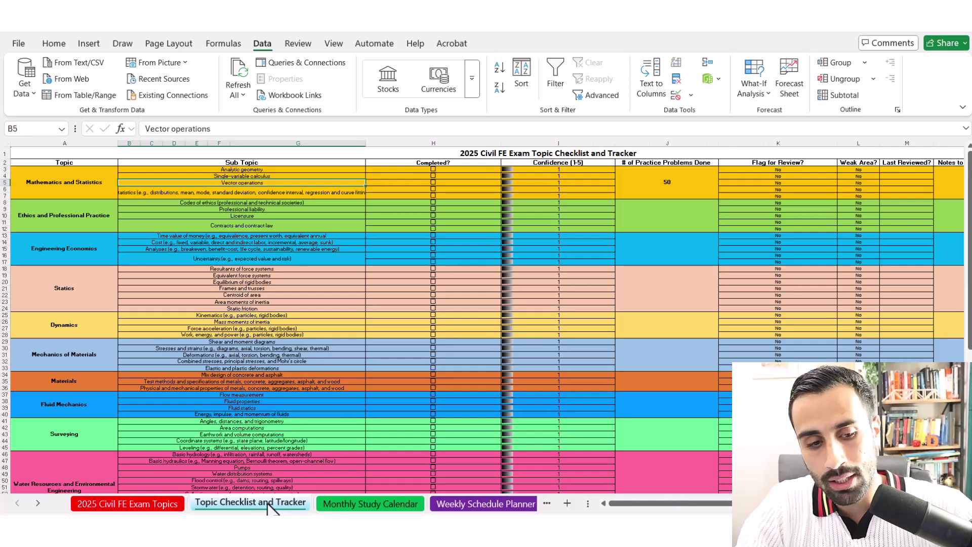
left_click(395, 275)
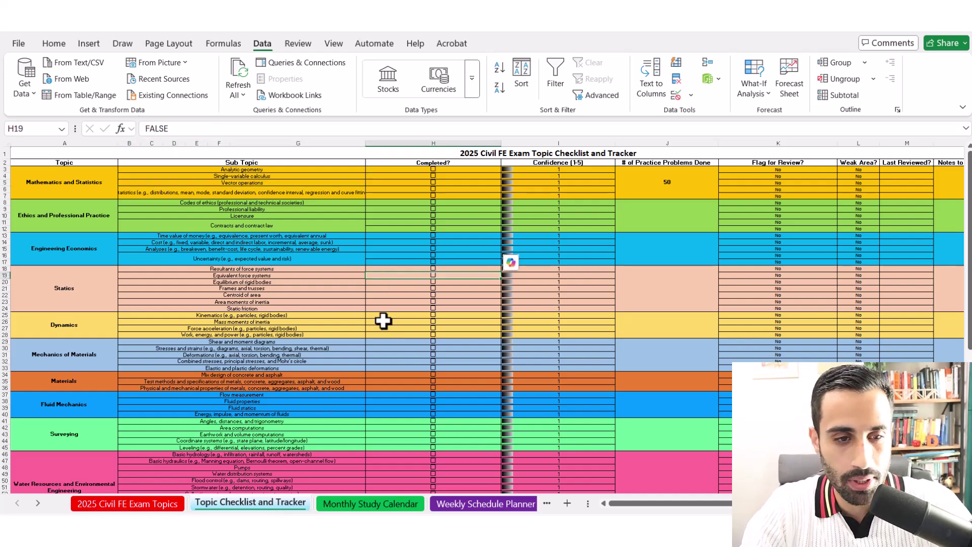
left_click(78, 180)
left_click(82, 162)
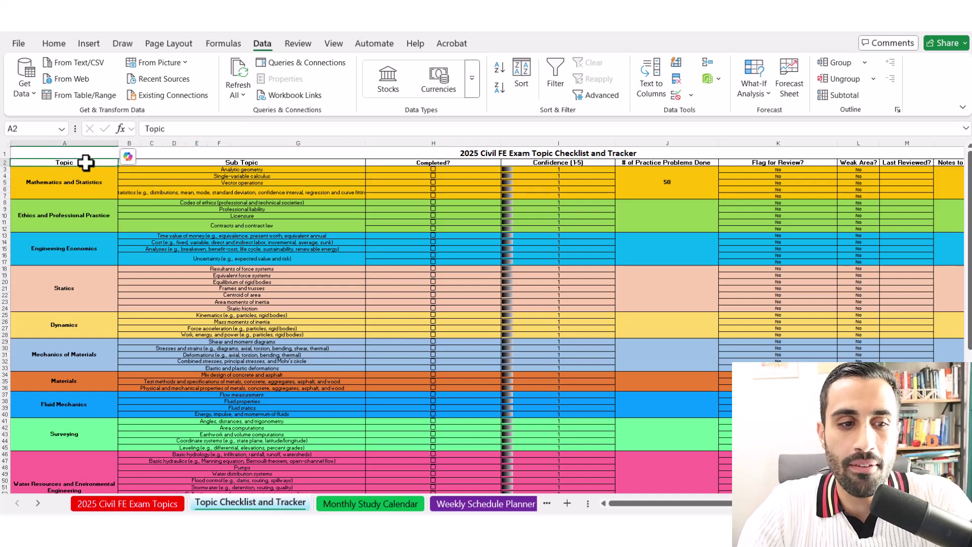
left_click(80, 189)
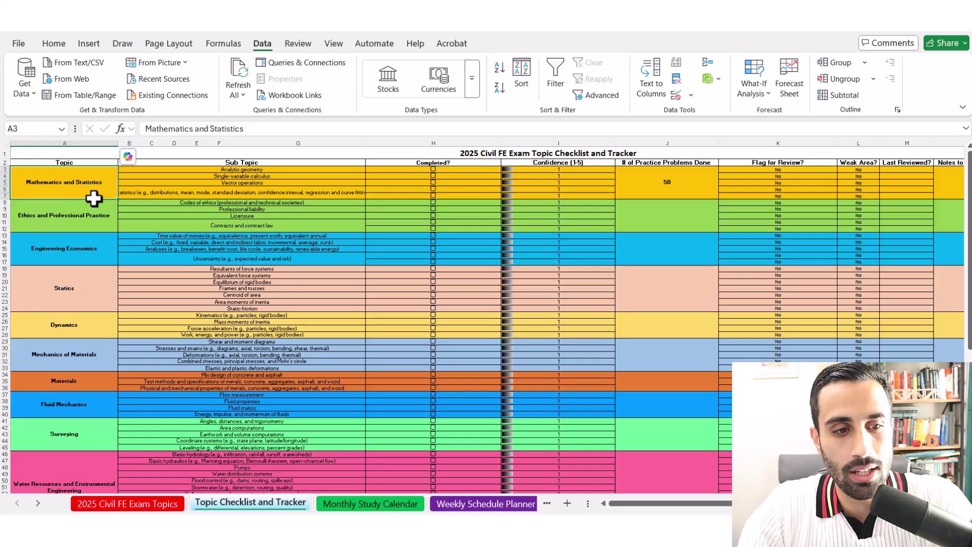
left_click_drag(93, 199, 72, 191)
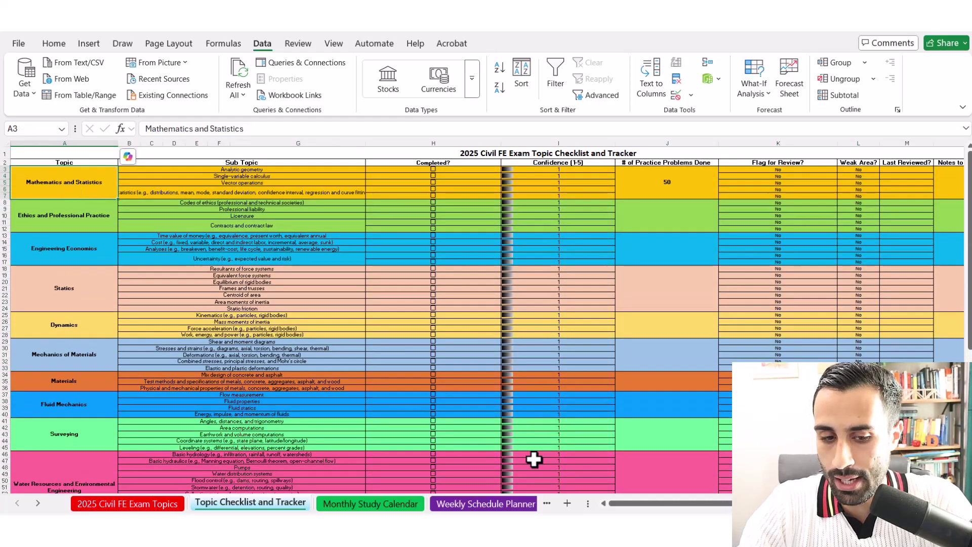
Step: Compare with the Mechanical workbook's checklist topic names, then return to the Civil FE workbook
mouse_move(643, 461)
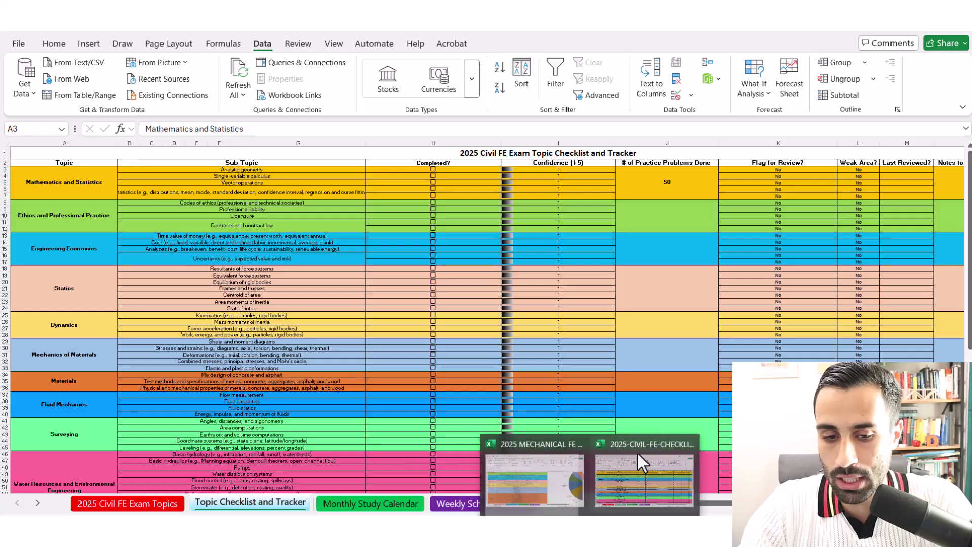
left_click(530, 487)
left_click(243, 503)
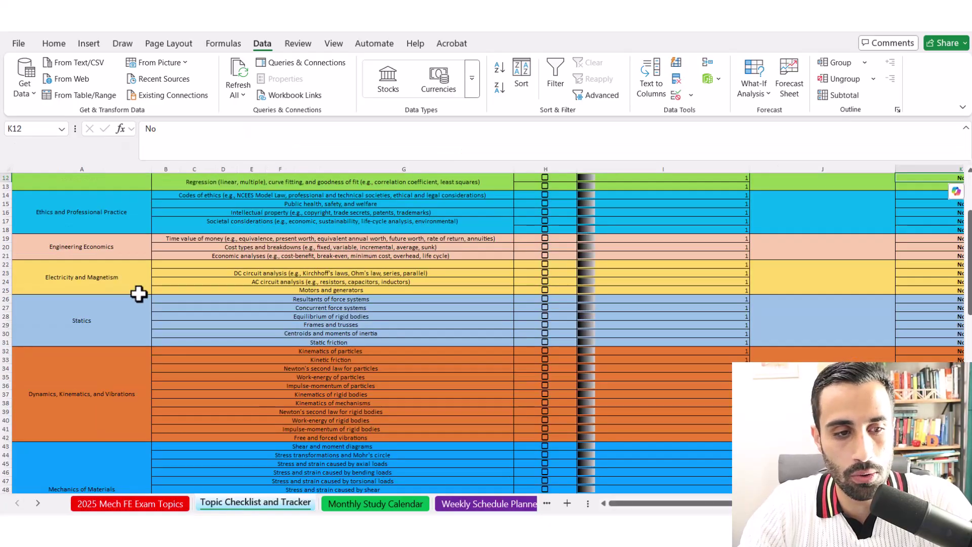
scroll(138, 294, "up", 4)
left_click_drag(108, 229, 102, 315)
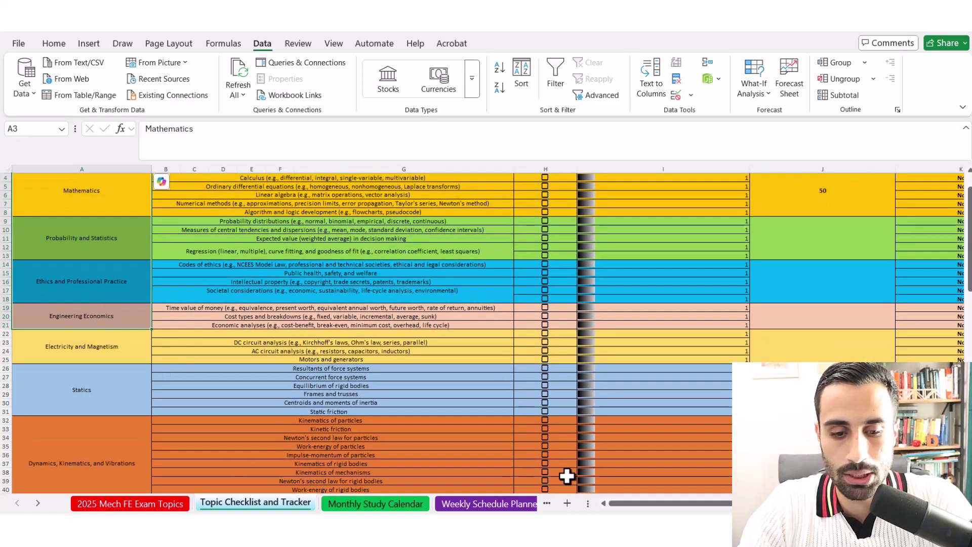
left_click(577, 529)
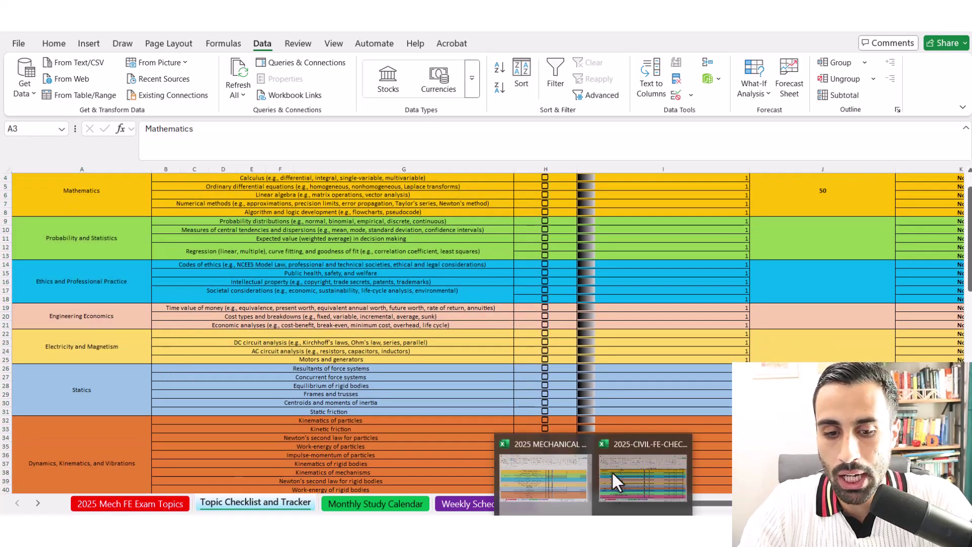
left_click(683, 496)
Step: Tick Completed? boxes H3–H7: Analytic geometry, Single-variable calculus, Vector operations and both Statistics rows
left_click(203, 202)
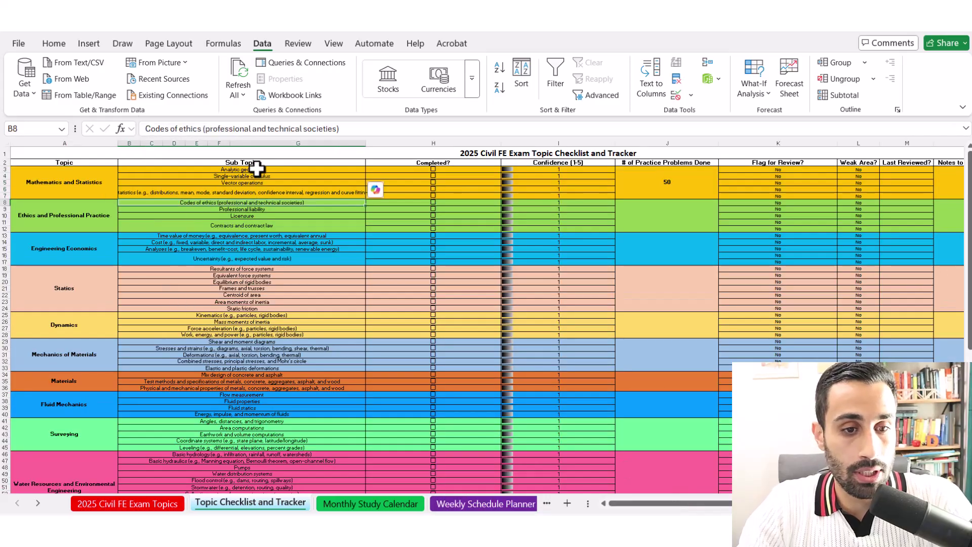
left_click(257, 169)
left_click(424, 175)
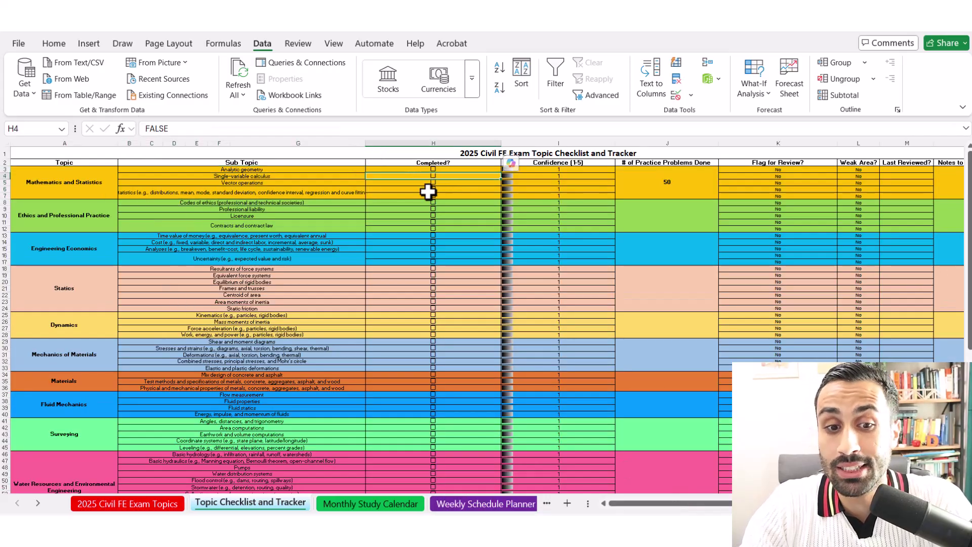
scroll(453, 186, "up", 5, "ctrl")
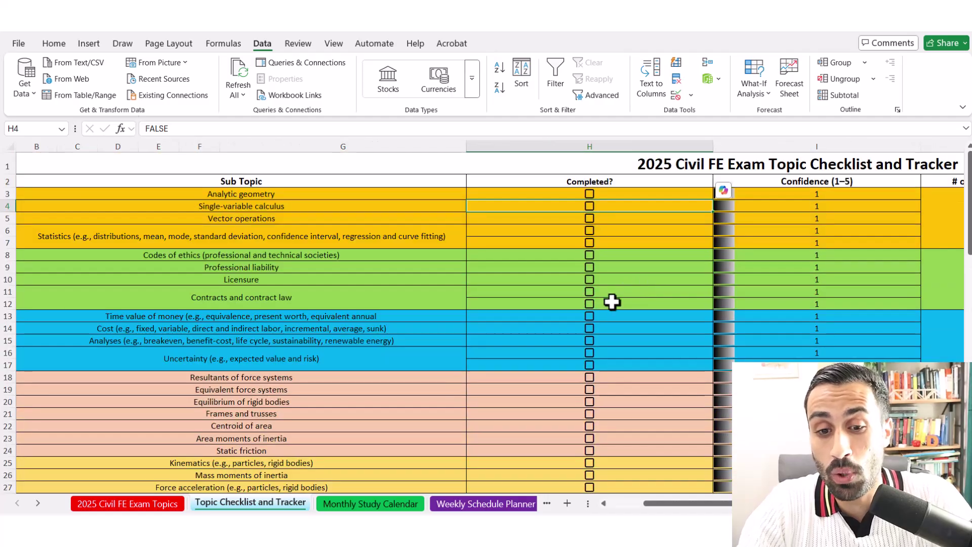
left_click(588, 193)
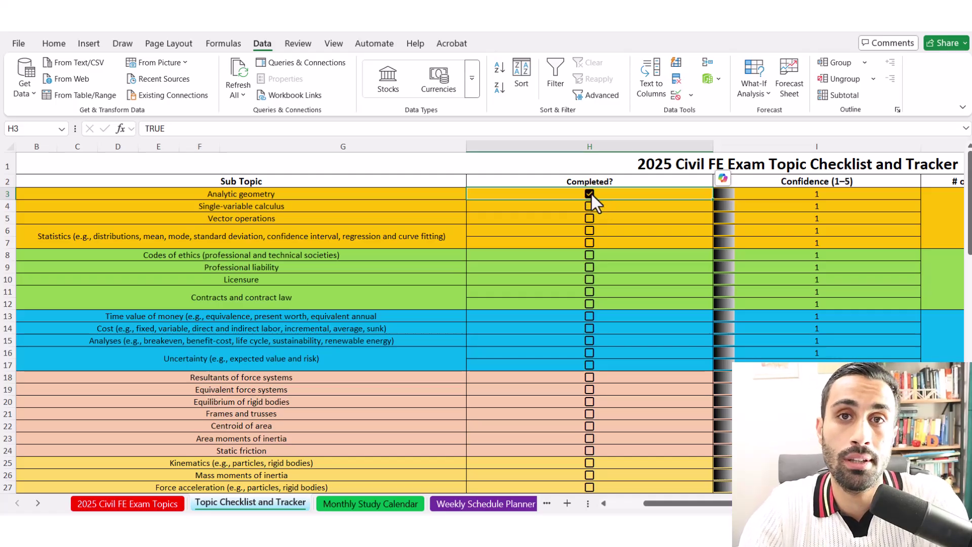
left_click(589, 194)
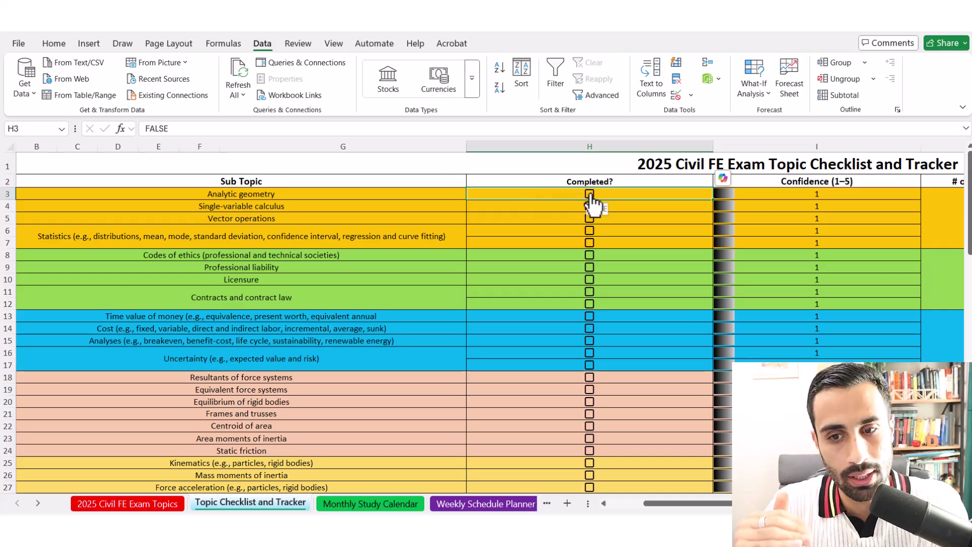
left_click(589, 194)
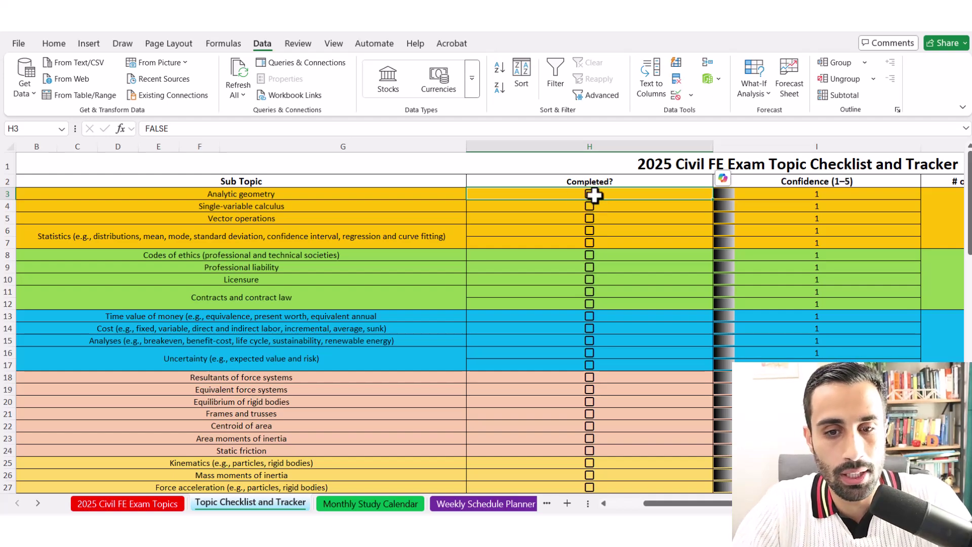
left_click(590, 205)
left_click(590, 218)
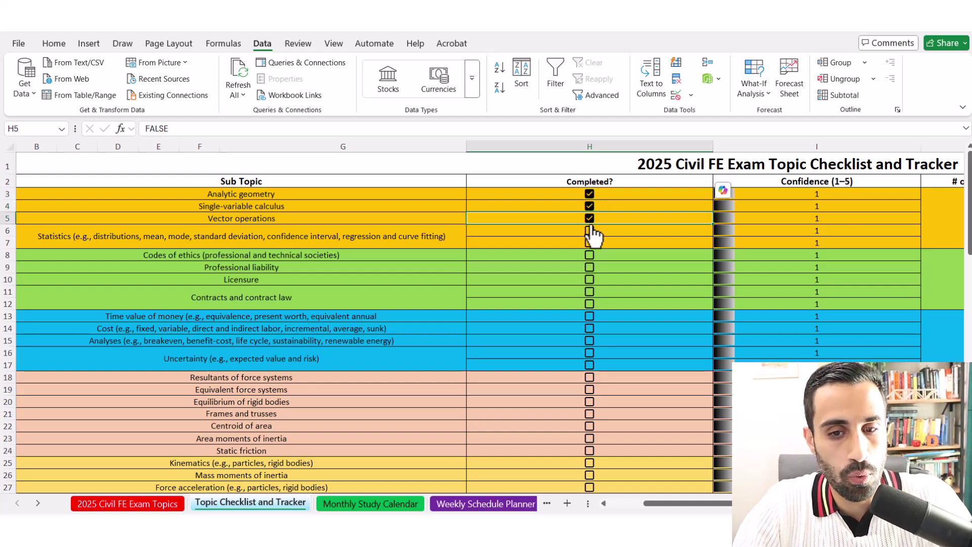
left_click(590, 231)
left_click(590, 243)
left_click(553, 254)
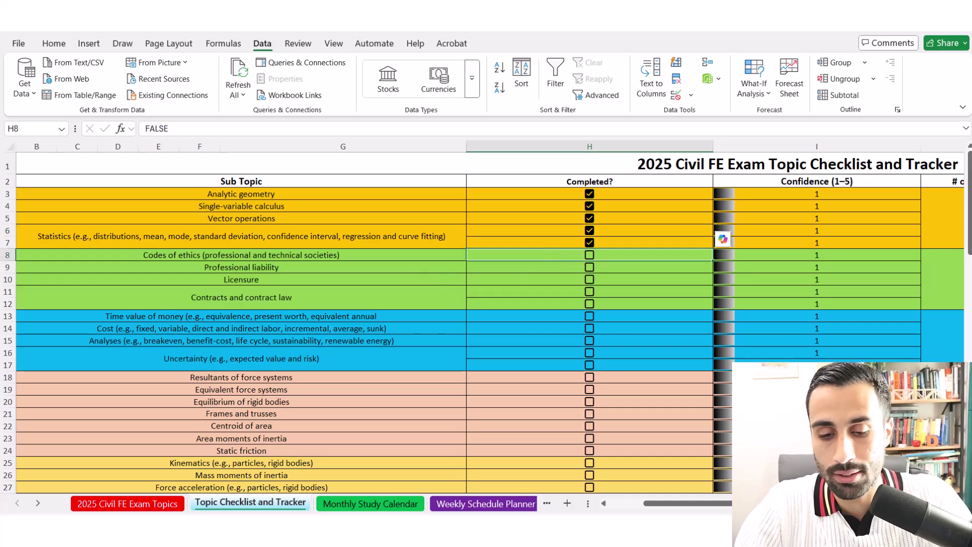
left_click_drag(697, 504, 663, 505)
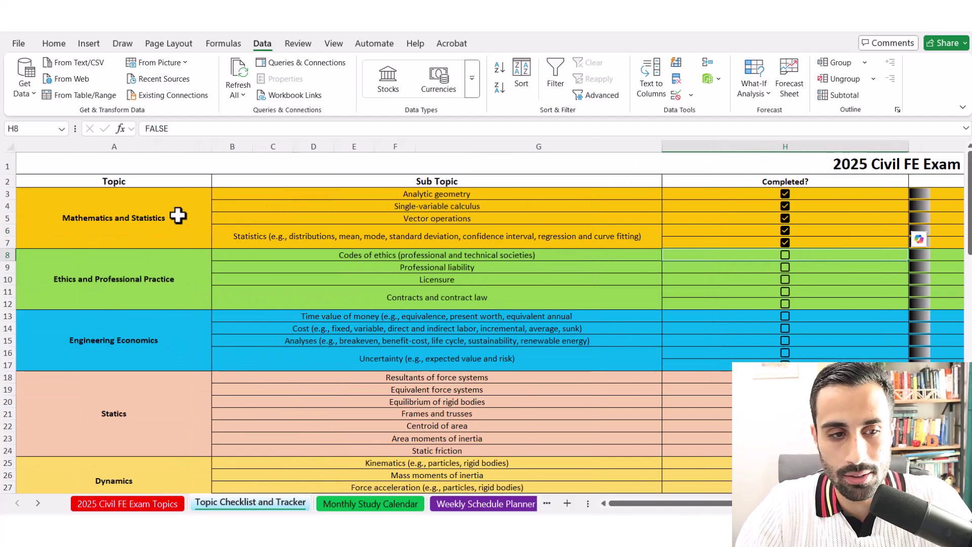
scroll(174, 252, "down", 18)
scroll(527, 275, "up", 10)
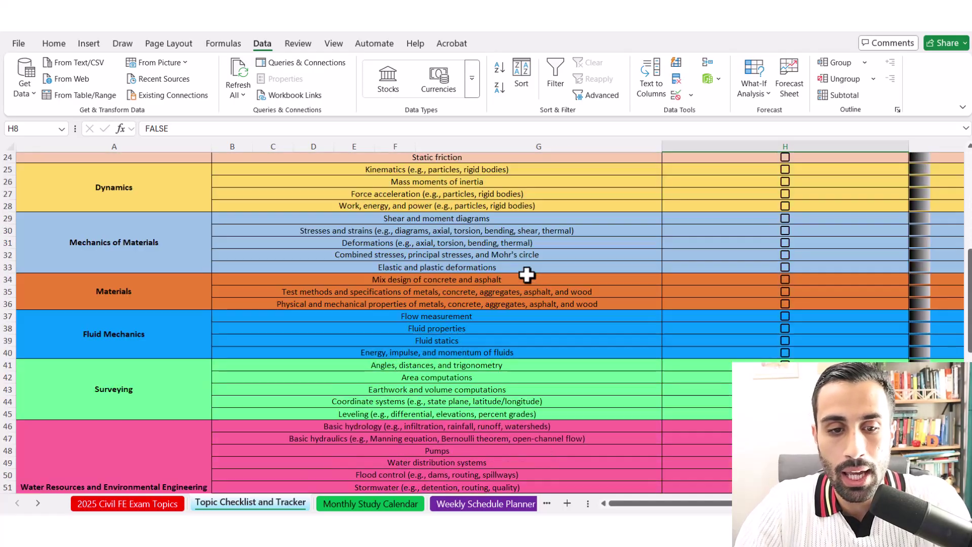
scroll(527, 275, "up", 8)
scroll(697, 368, "down", 4)
scroll(697, 369, "up", 4)
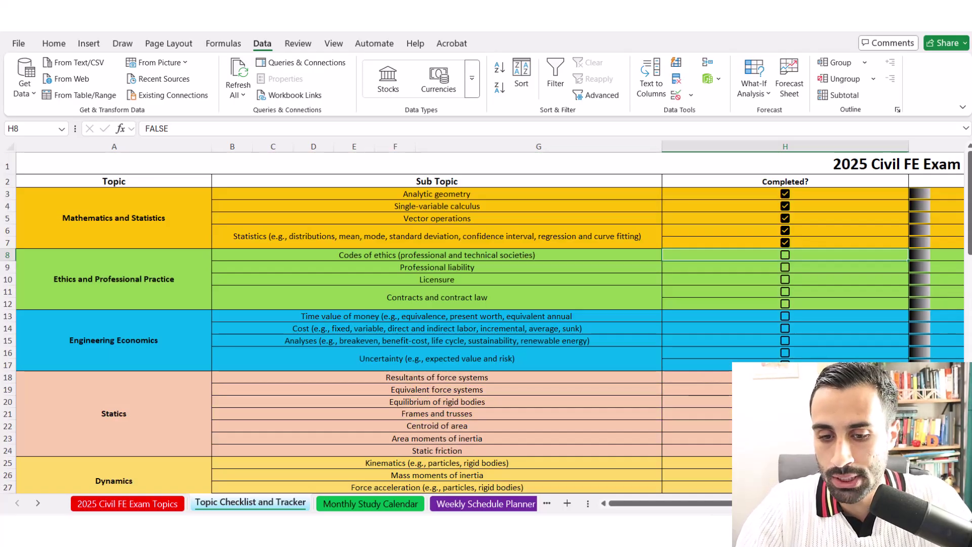
scroll(576, 203, "right", 10)
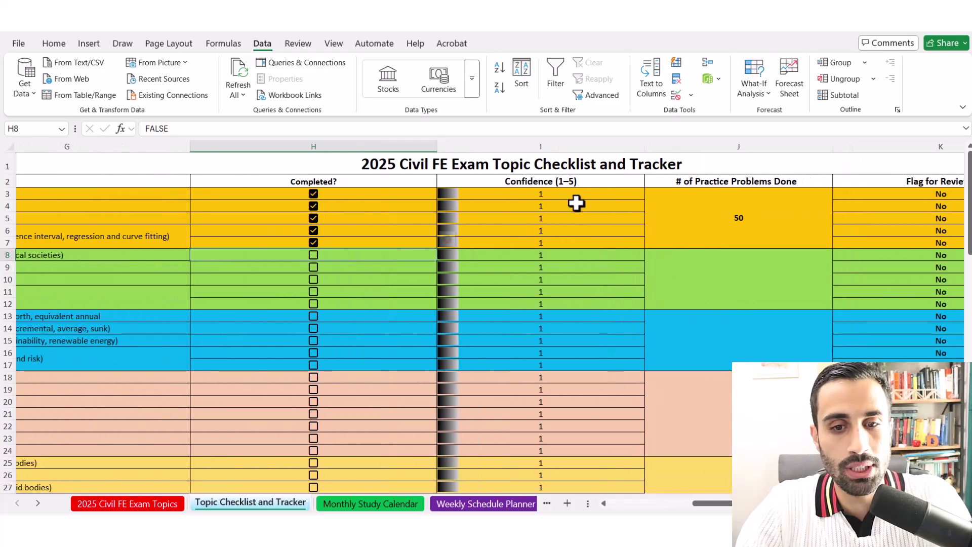
left_click(573, 193)
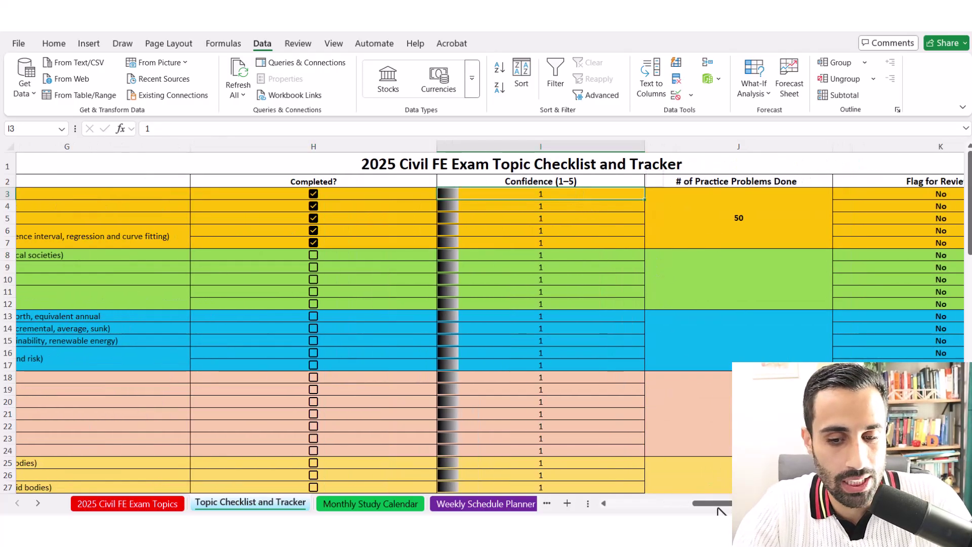
left_click_drag(715, 504, 650, 506)
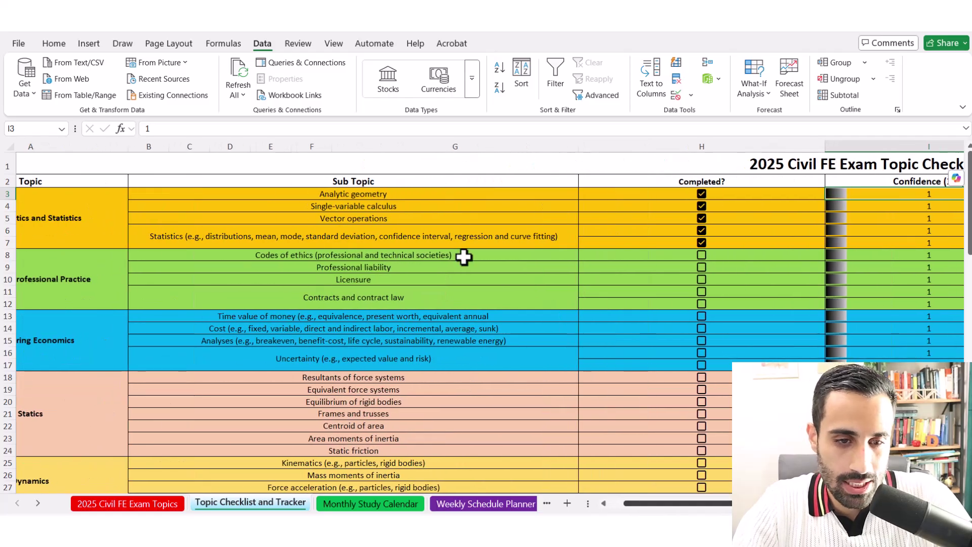
left_click(421, 195)
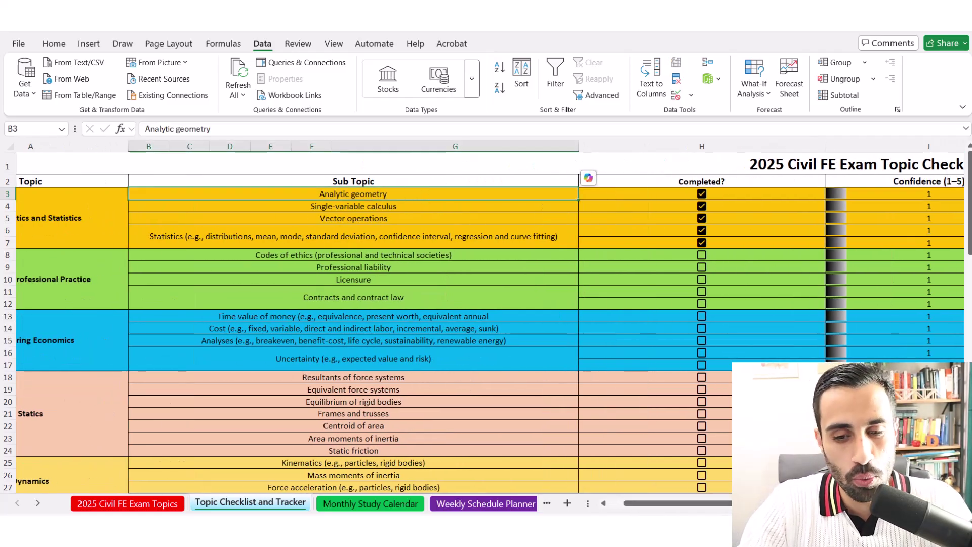
scroll(324, 160, "right", 5)
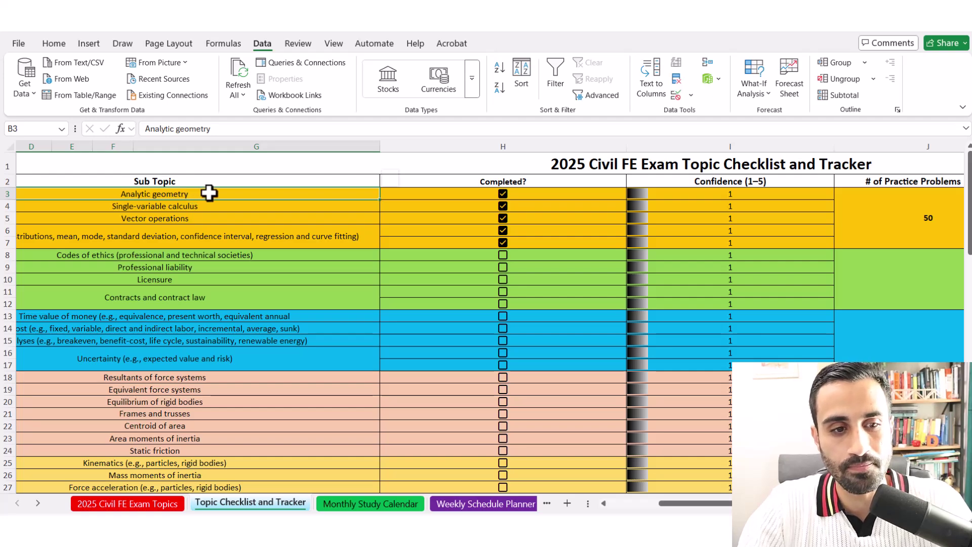
Step: Set Analytic geometry's confidence rating in I3 to 5, correcting an initial 4
left_click(724, 194)
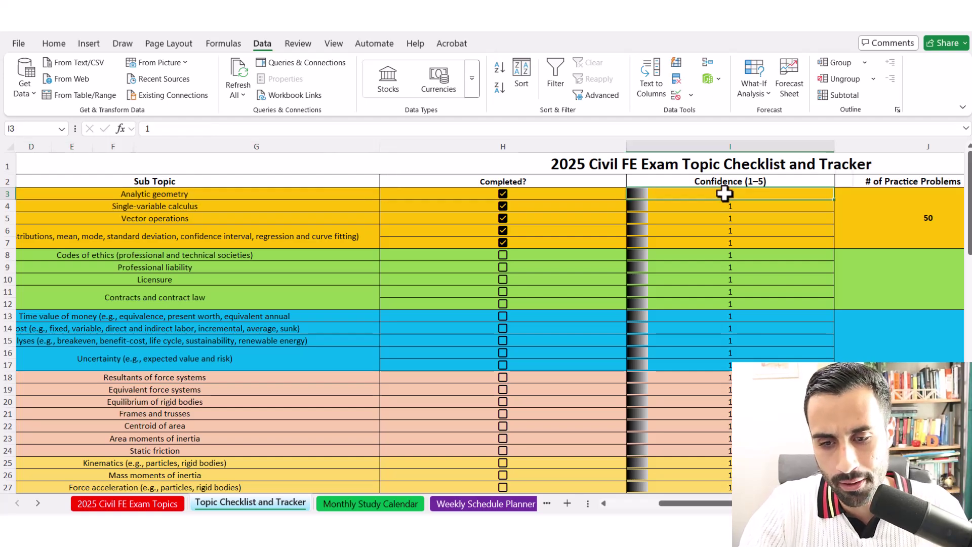
type("4")
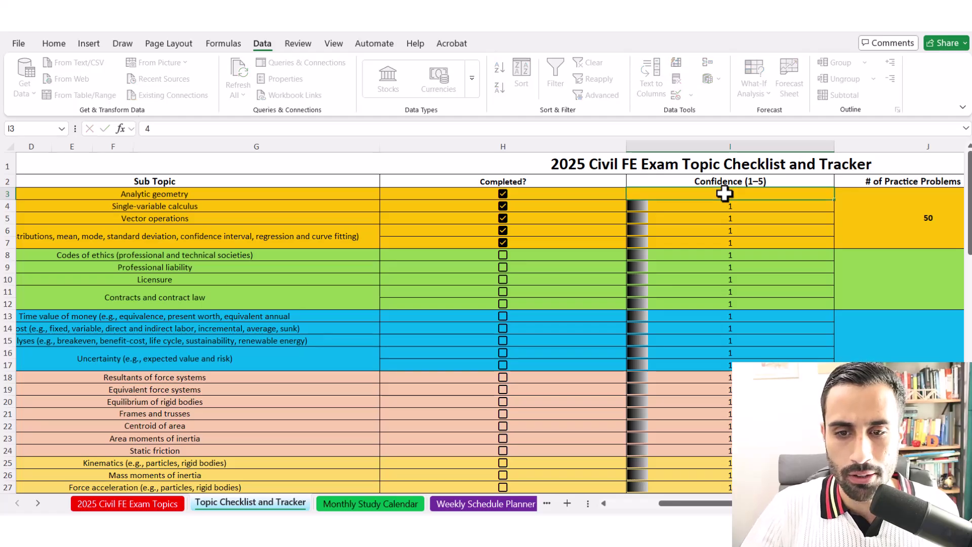
key("Return")
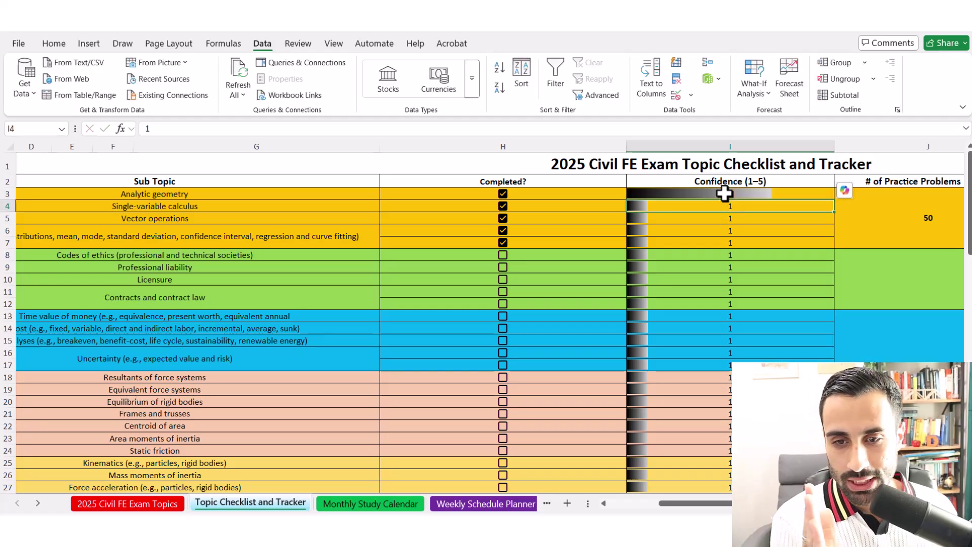
left_click(772, 191)
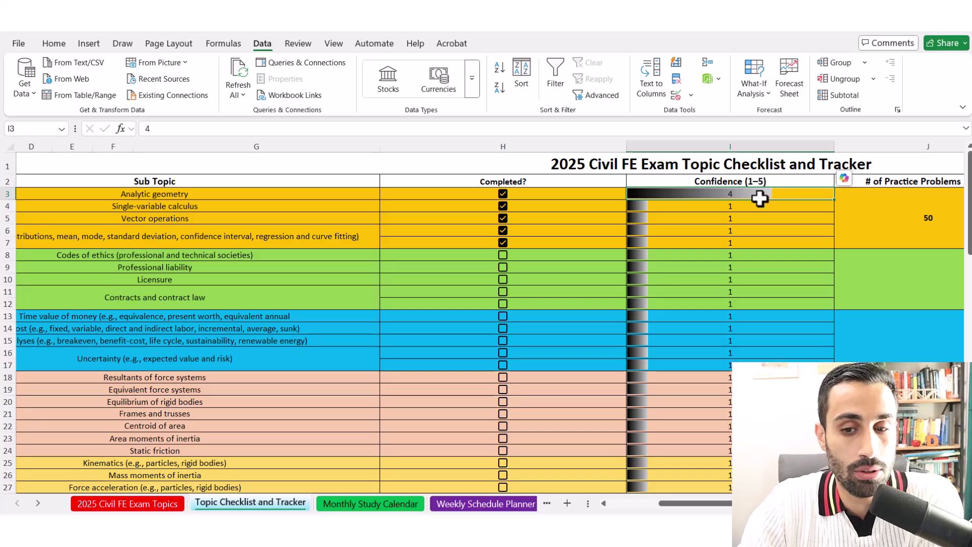
type("5")
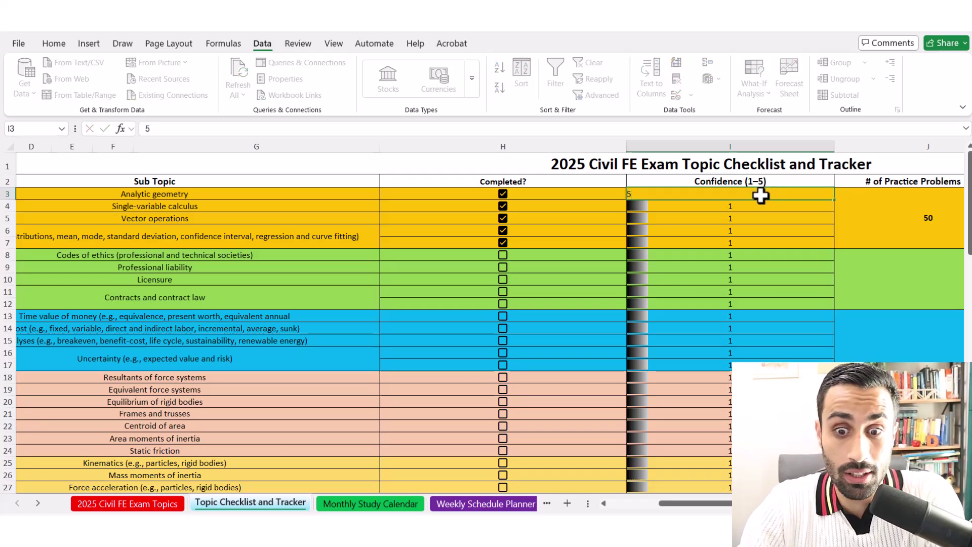
key("Return")
left_click(760, 195)
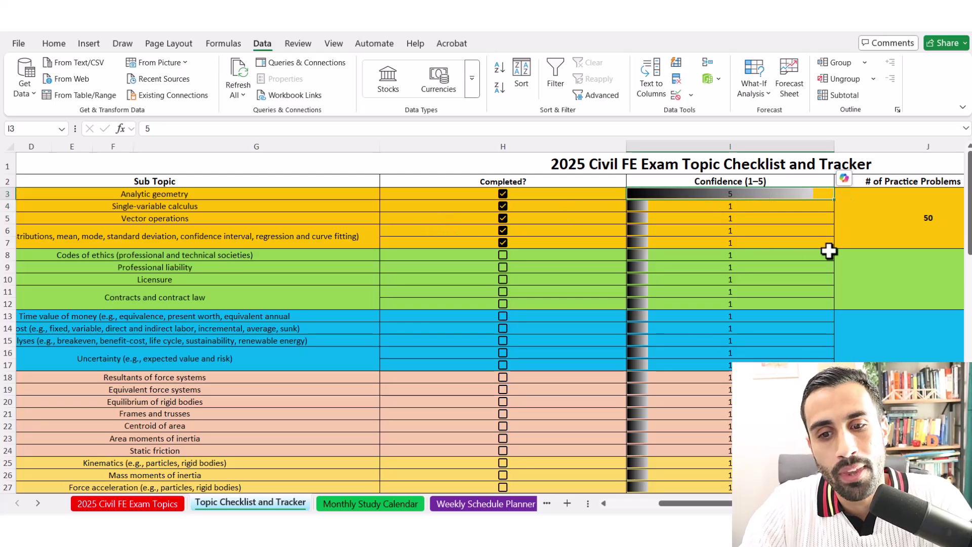
Step: Rate confidence for the second Statistics row in I7 at 2
left_click(779, 242)
left_click_drag(727, 509, 685, 503)
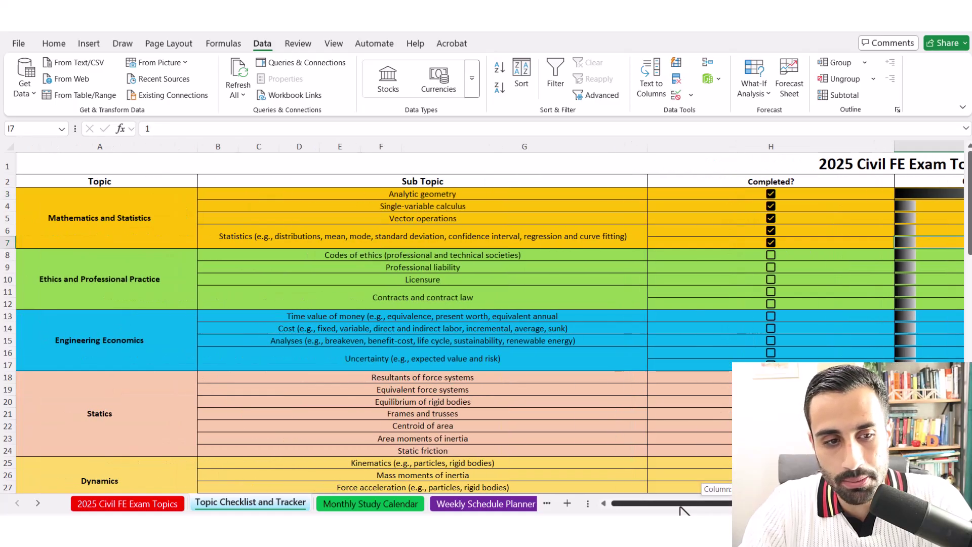
left_click(349, 241)
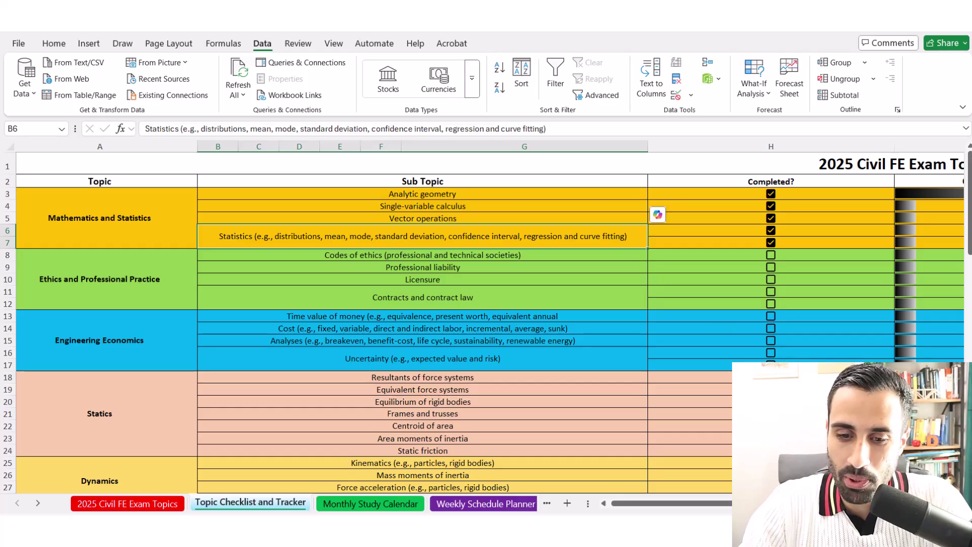
scroll(620, 292, "right", 5)
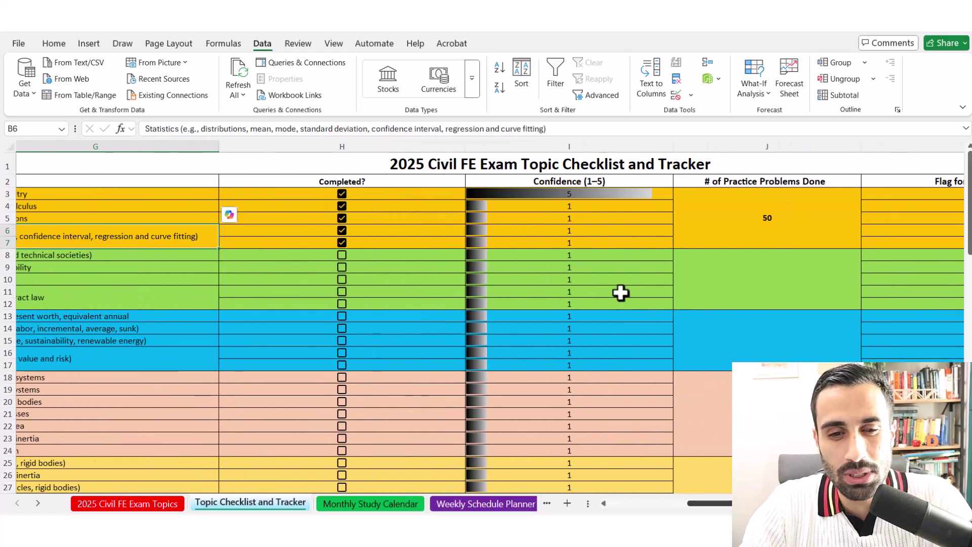
left_click(589, 241)
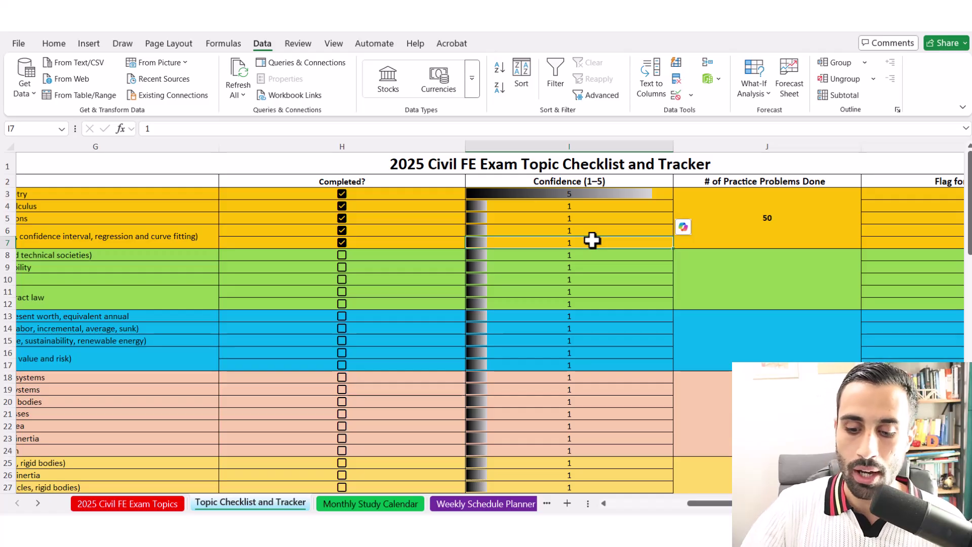
type("2")
key("Return")
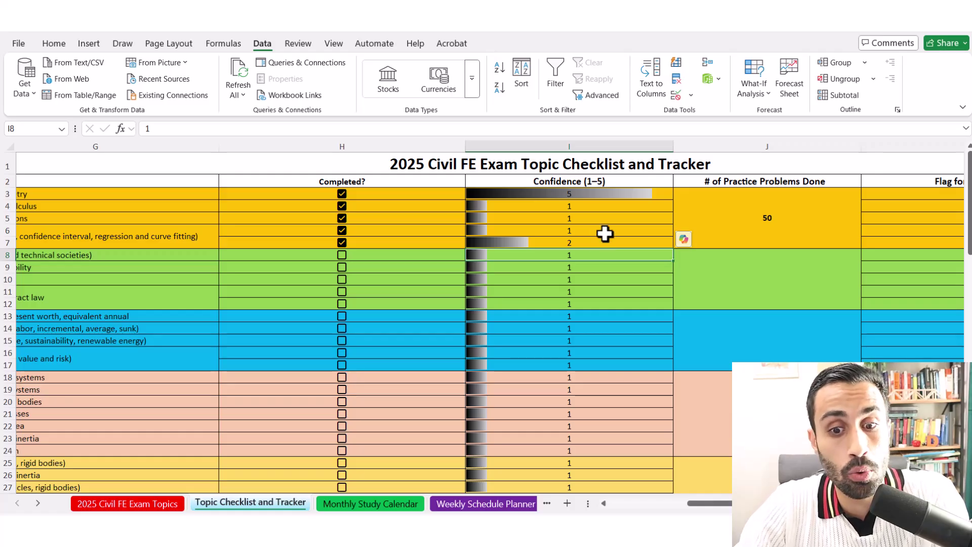
left_click(599, 239)
left_click(588, 230)
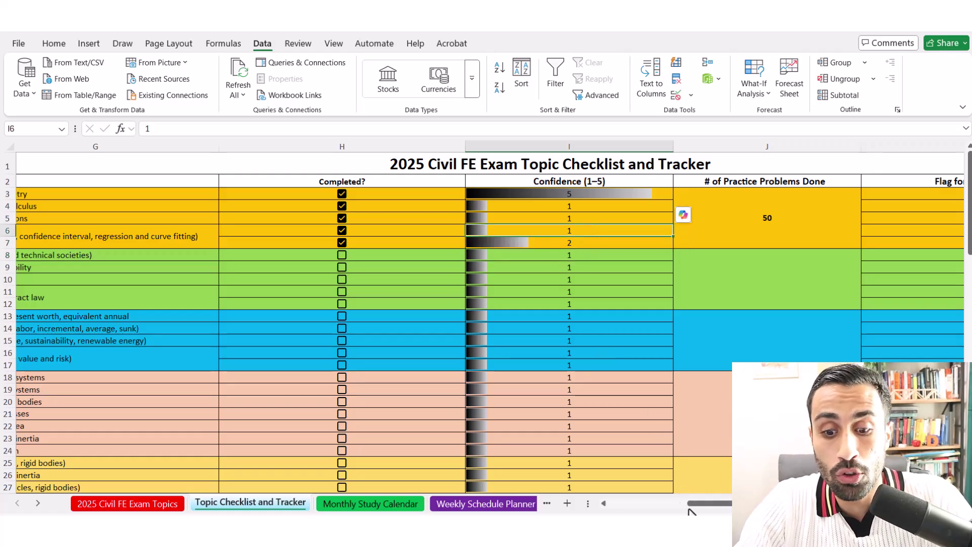
left_click_drag(709, 506, 587, 486)
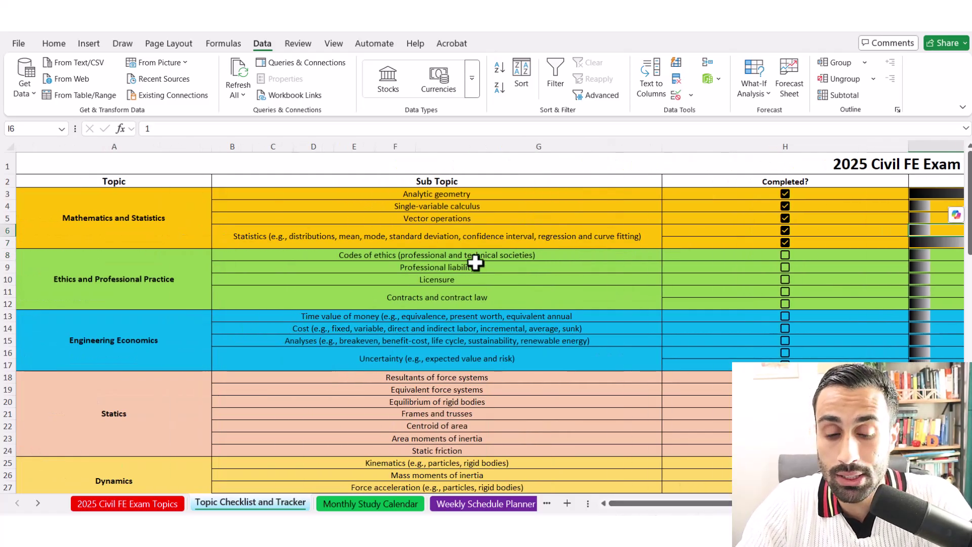
left_click_drag(658, 502, 754, 503)
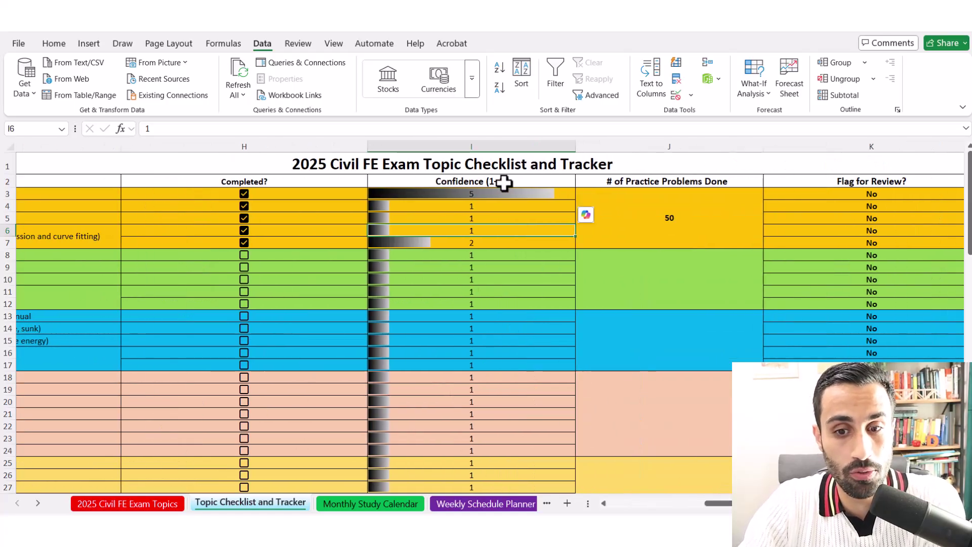
Step: Change Mathematics and Statistics practice problems done in J3 from 50 to 100
left_click(723, 238)
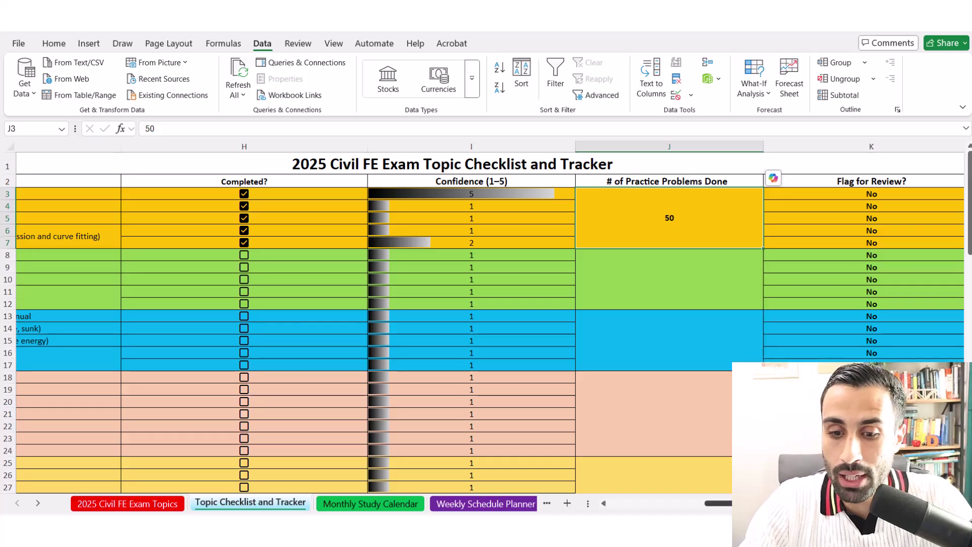
scroll(504, 219, "right", 4)
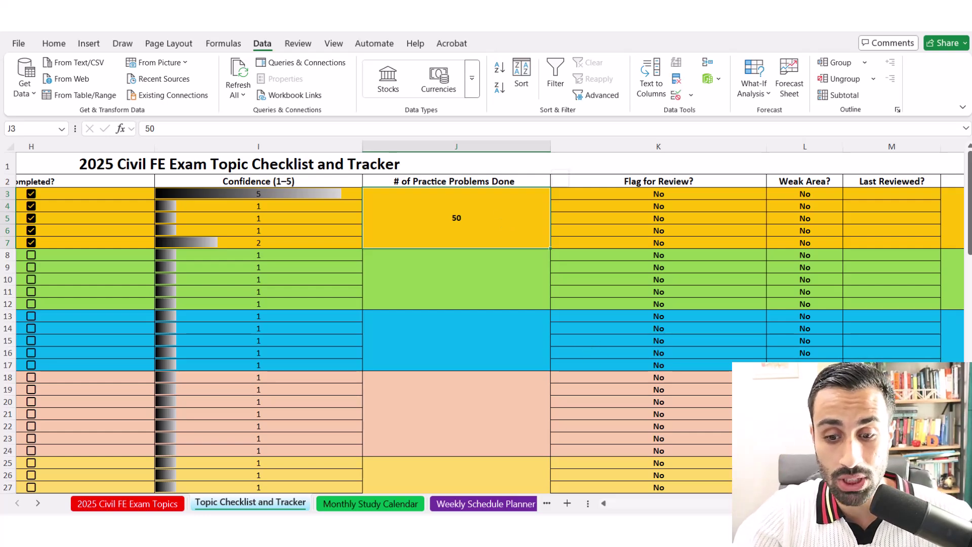
scroll(486, 324, "left", 5)
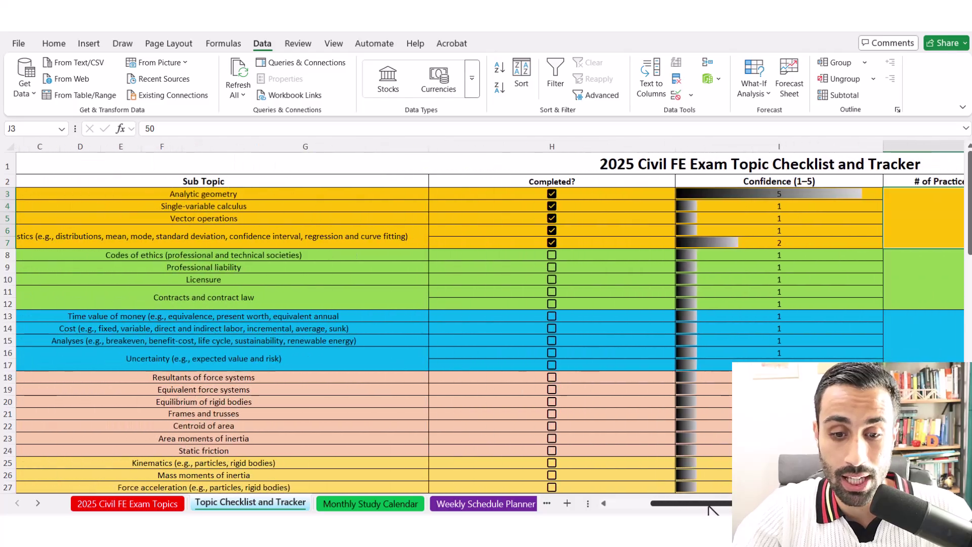
scroll(672, 502, "left", 5)
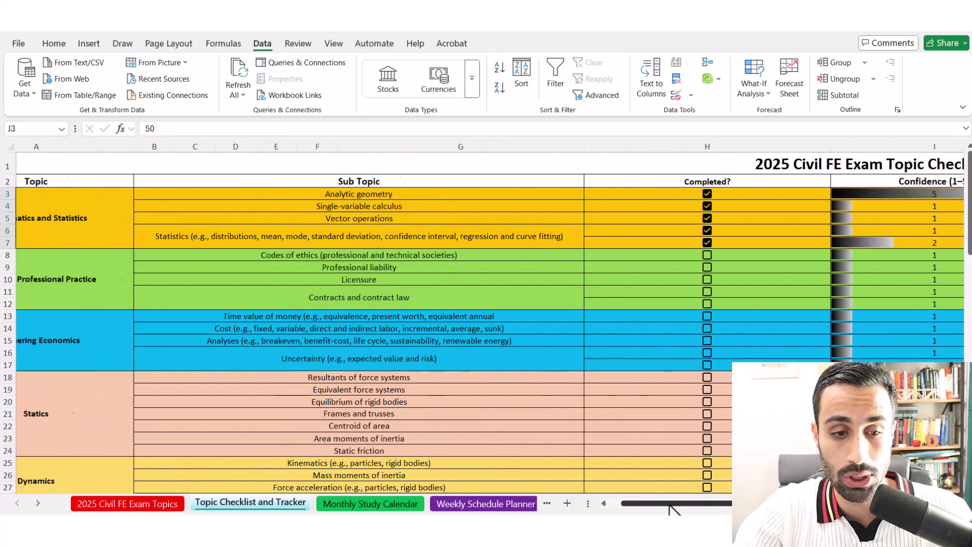
left_click(156, 219)
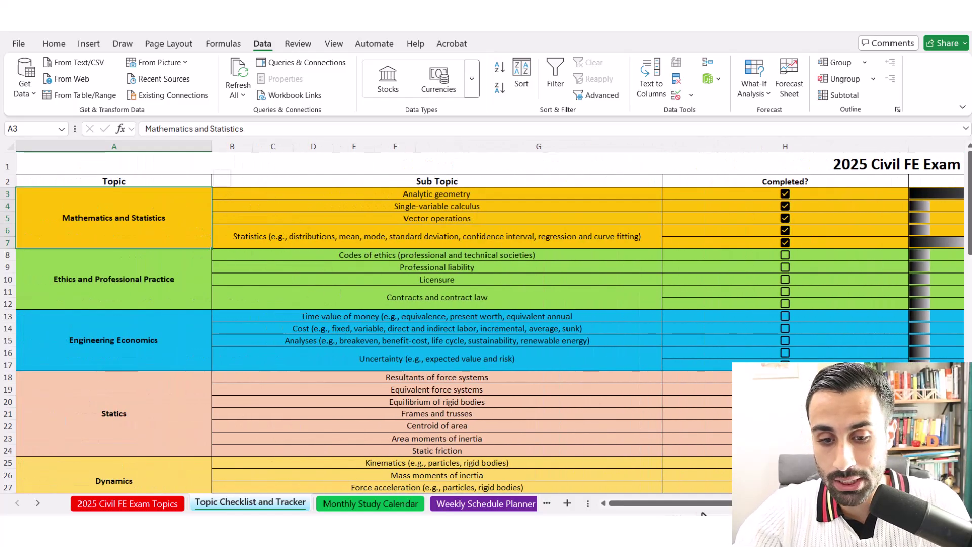
left_click_drag(717, 503, 742, 501)
left_click(440, 220)
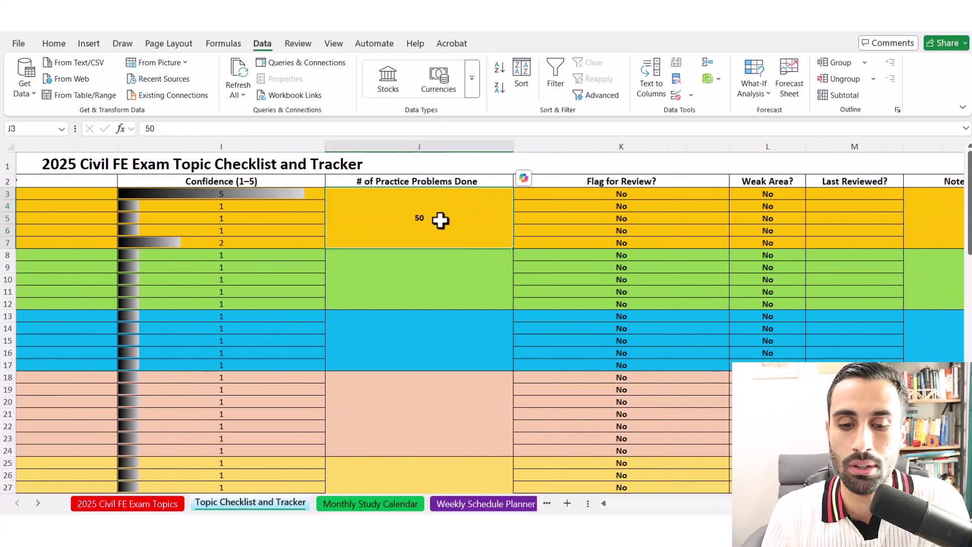
type("100")
key("Return")
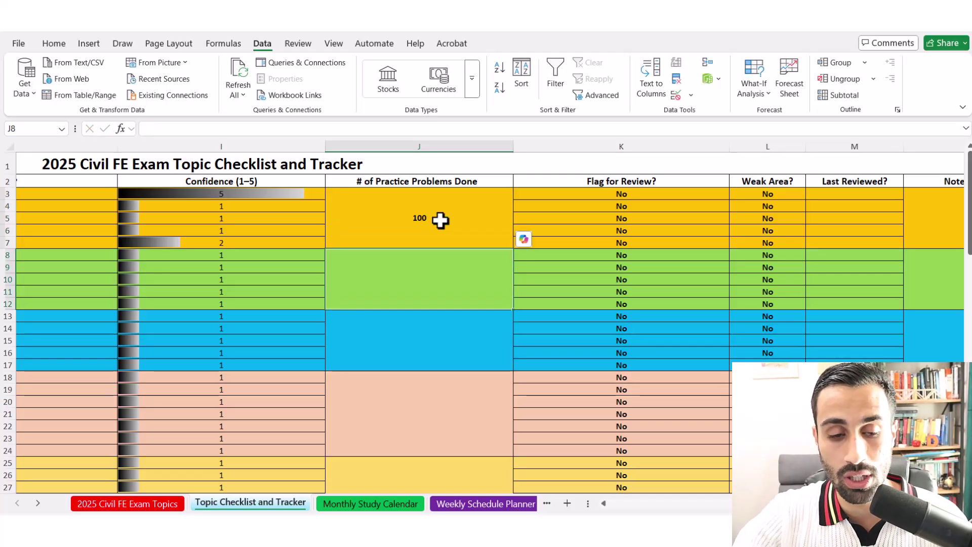
Step: Revise the Mathematics and Statistics practice-problem count again, finishing at 110
left_click(440, 220)
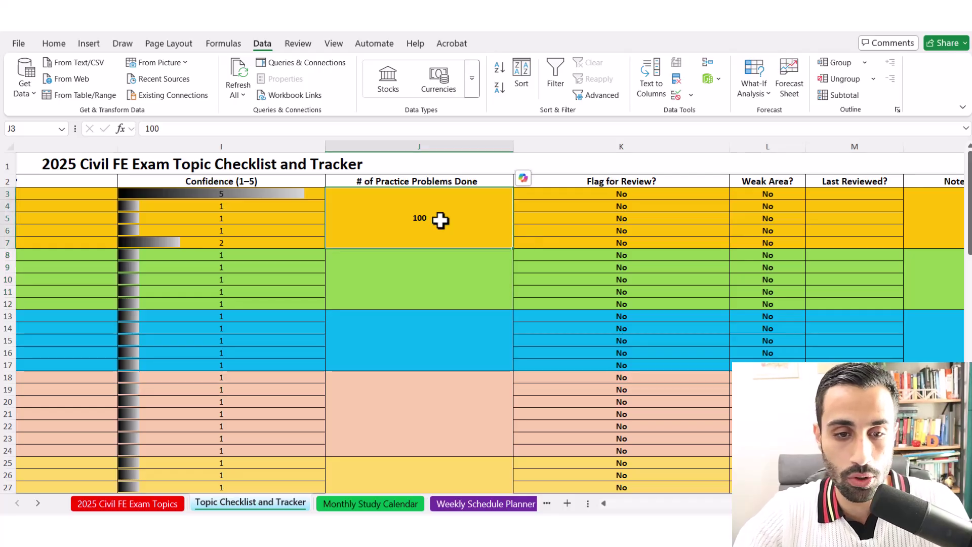
left_click(423, 295)
scroll(433, 329, "down", 8)
scroll(432, 327, "up", 2)
scroll(431, 334, "up", 6)
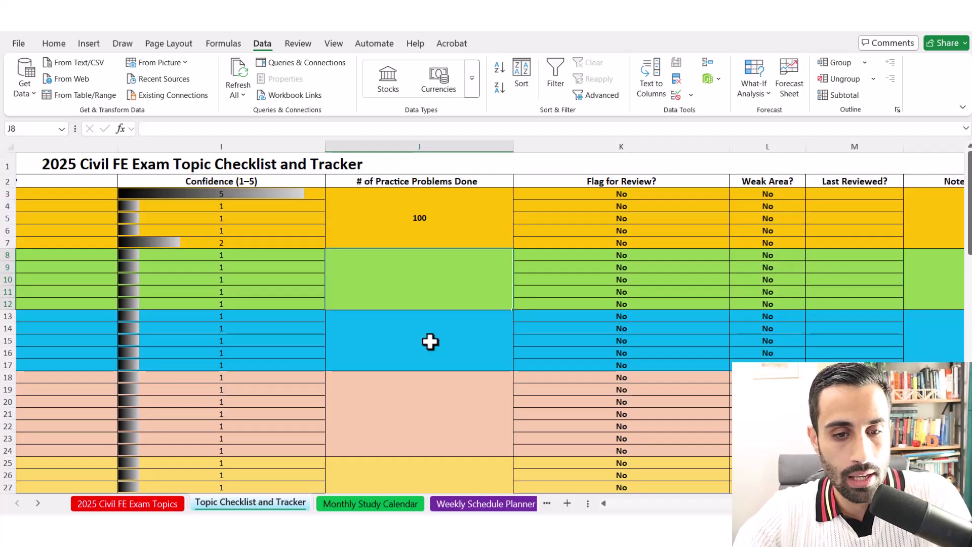
scroll(430, 321, "down", 5)
scroll(432, 332, "up", 5)
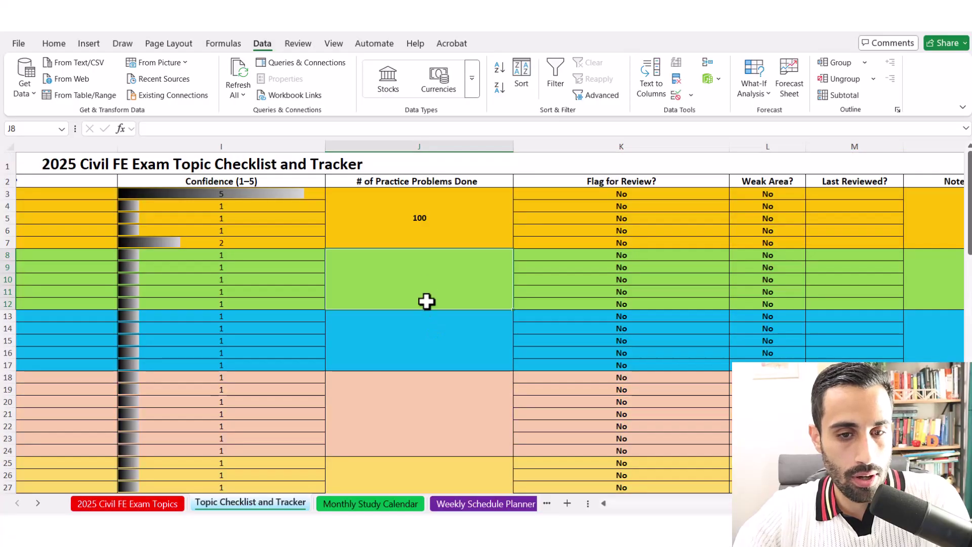
left_click(424, 208)
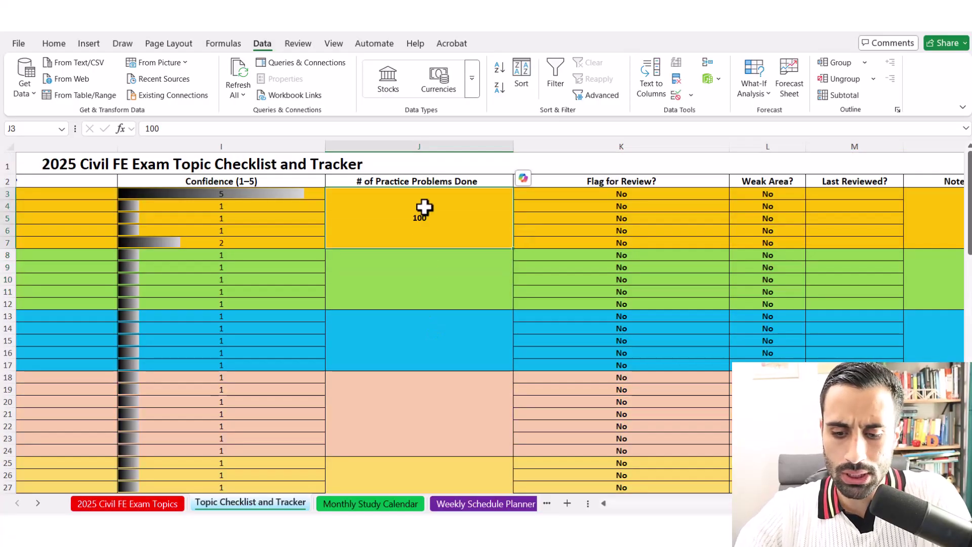
type("7")
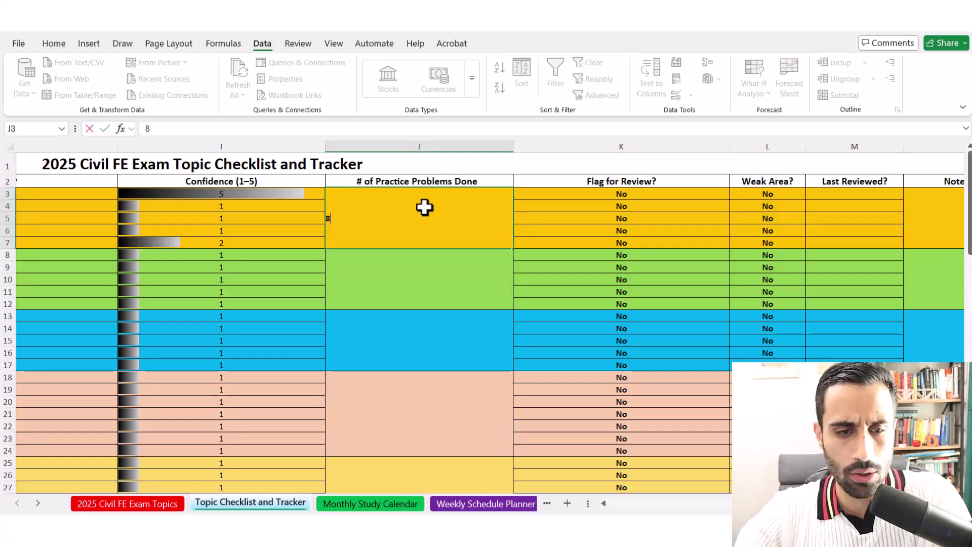
type("0")
key("ctrl+Return")
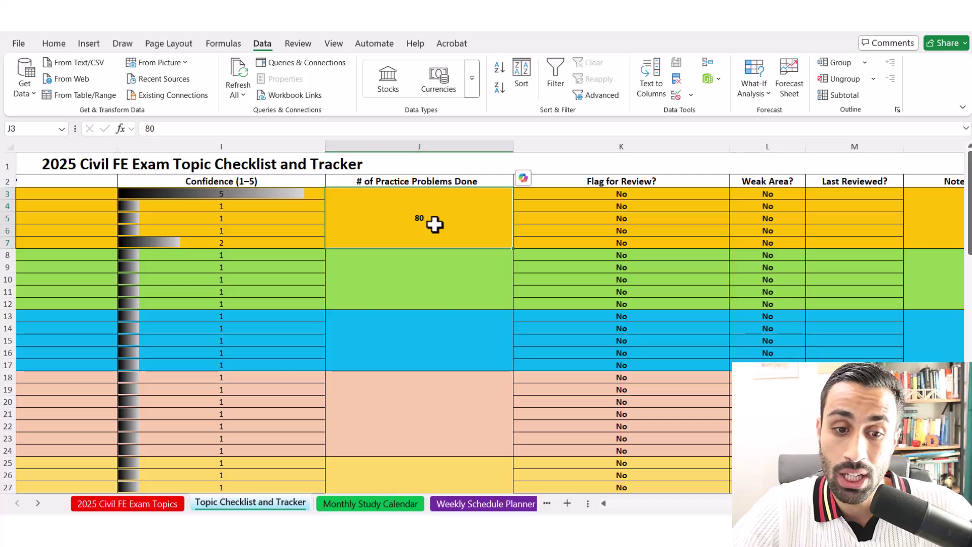
type("1")
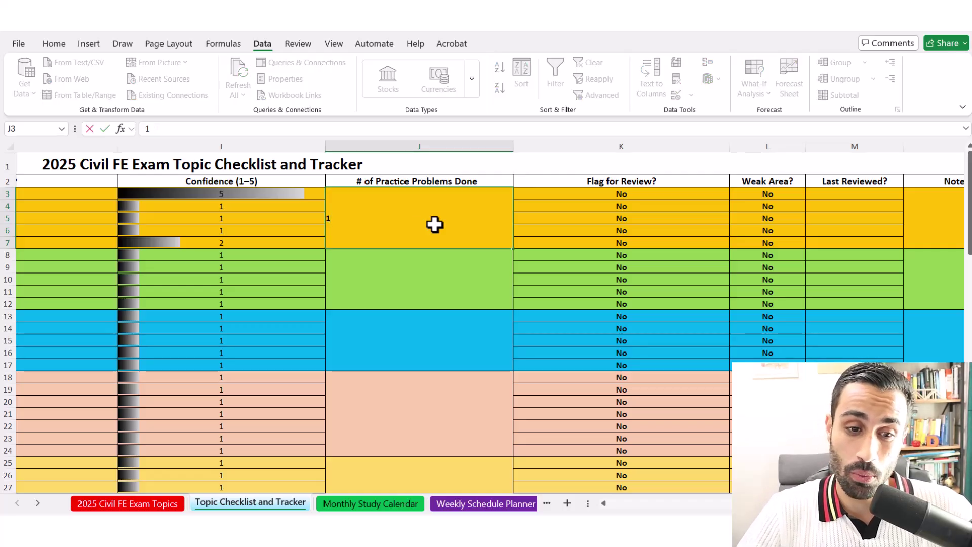
type("10")
key("Return")
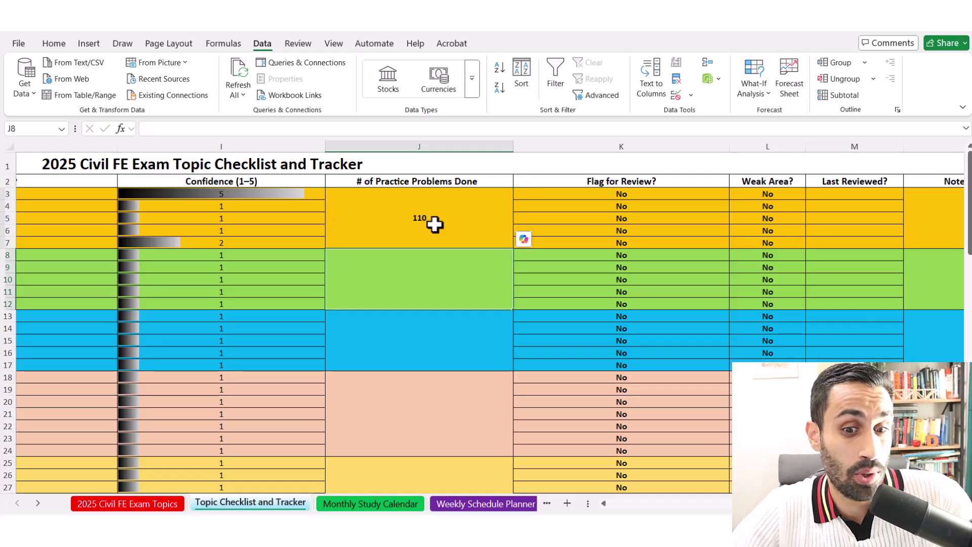
left_click(603, 503)
Step: Review the Mathematics and Statistics row and its practice-problem count of 110
left_click(603, 504)
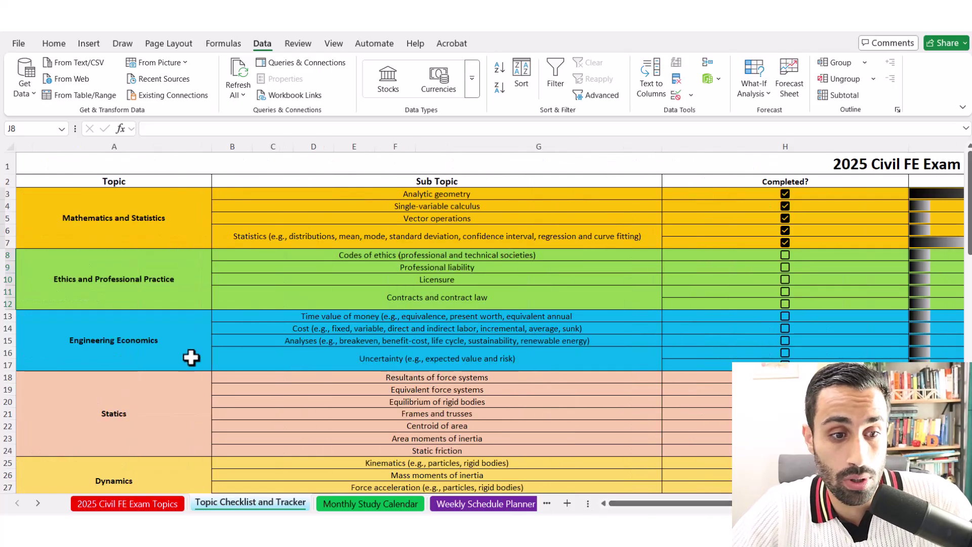
left_click(145, 206)
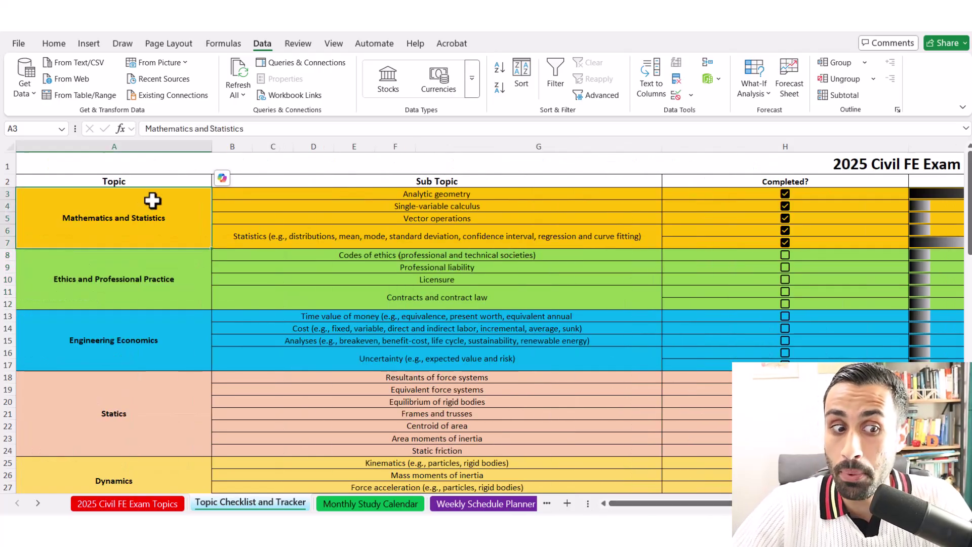
left_click_drag(451, 194, 486, 243)
left_click_drag(719, 504, 825, 504)
left_click(575, 223)
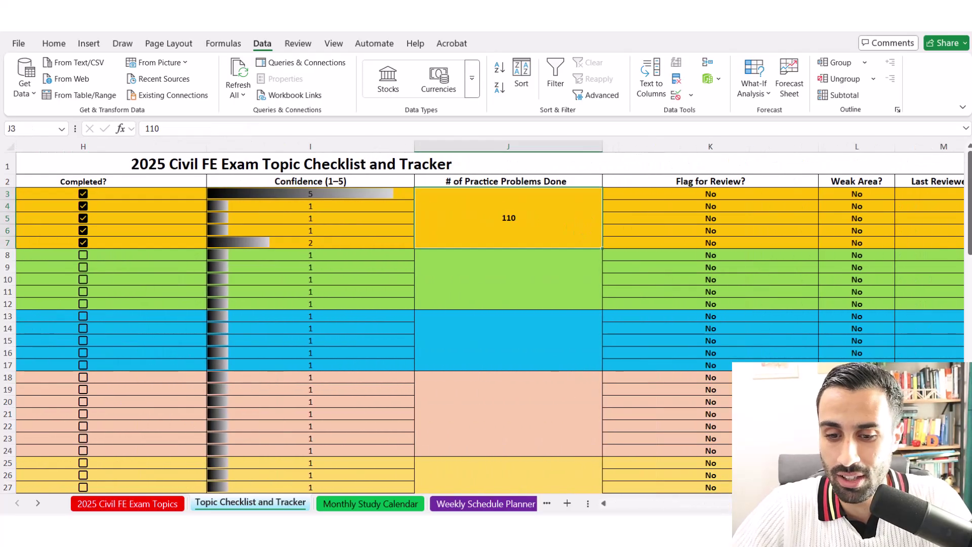
scroll(728, 490, "left", 10)
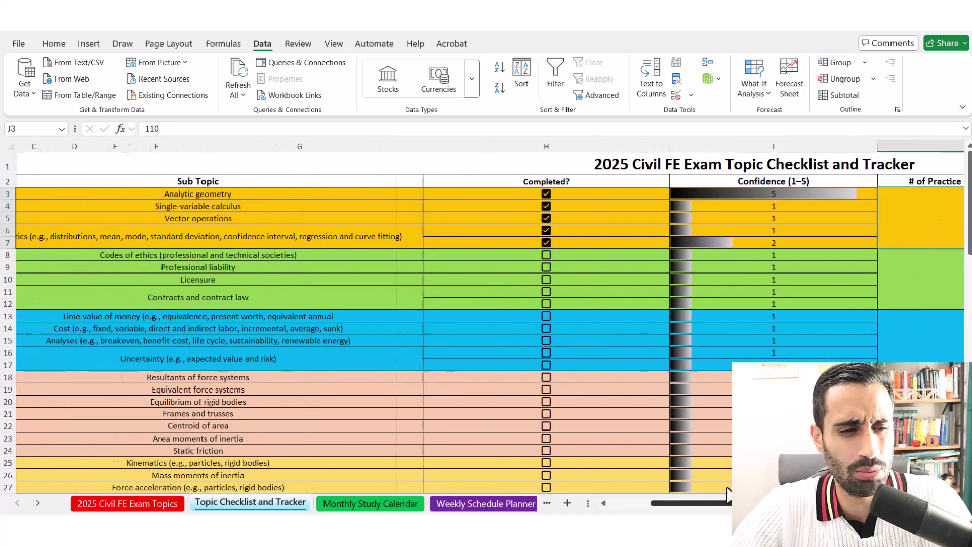
scroll(698, 489, "left", 5)
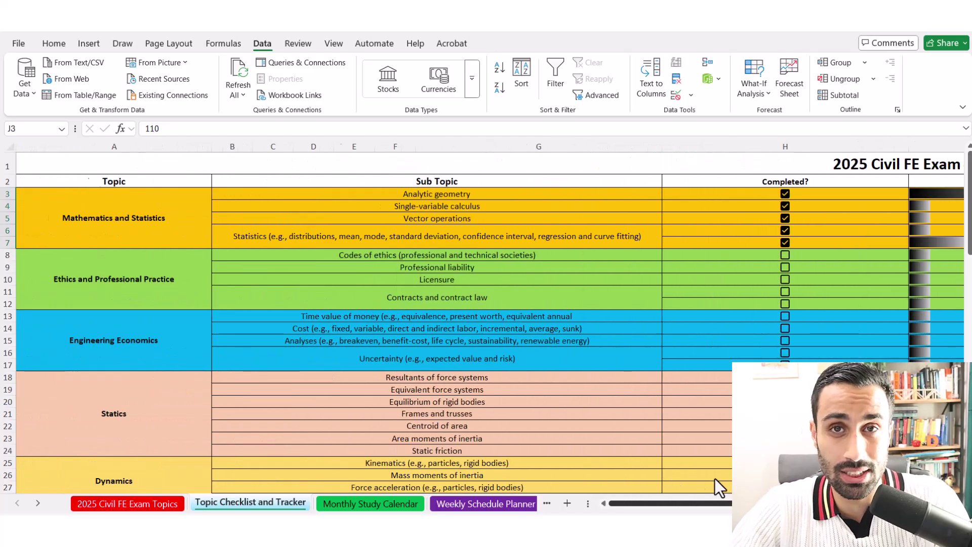
scroll(715, 478, "right", 12)
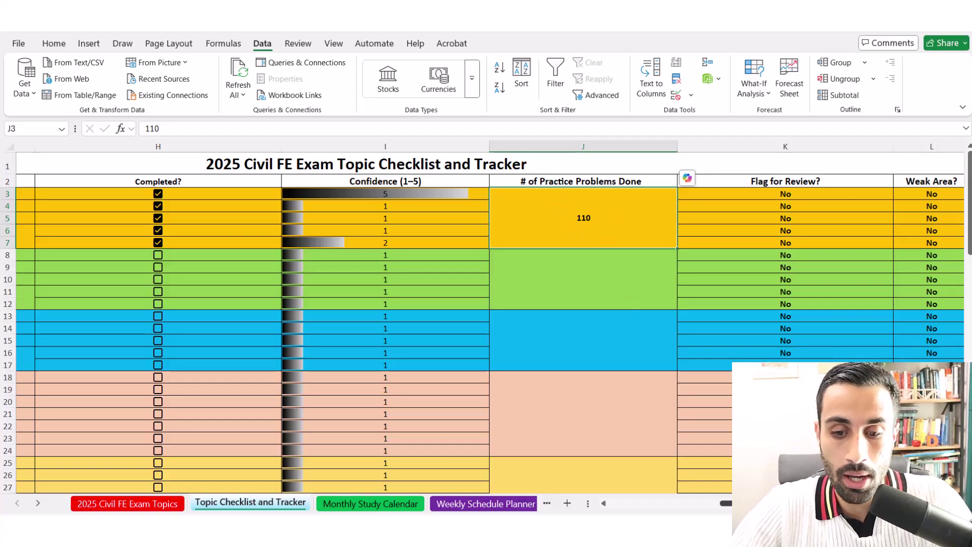
scroll(486, 324, "left", 12)
Step: Enter 40 practice problems done for Ethics and Professional Practice
left_click(119, 293)
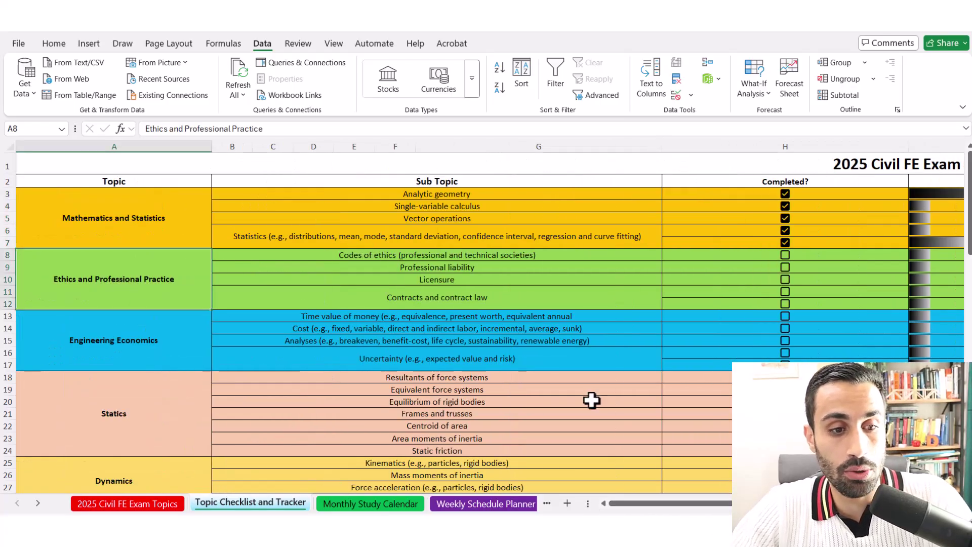
scroll(519, 297, "right", 12)
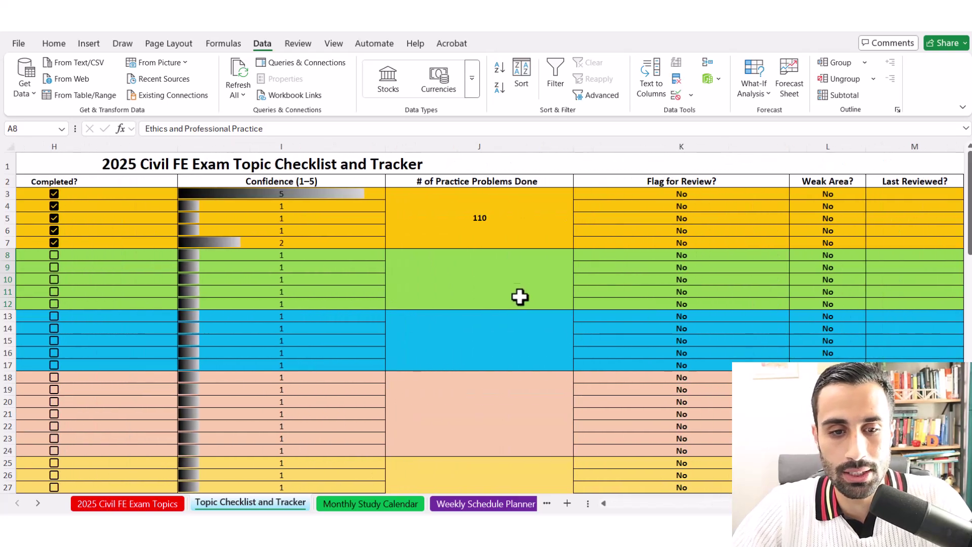
left_click(519, 281)
type("50")
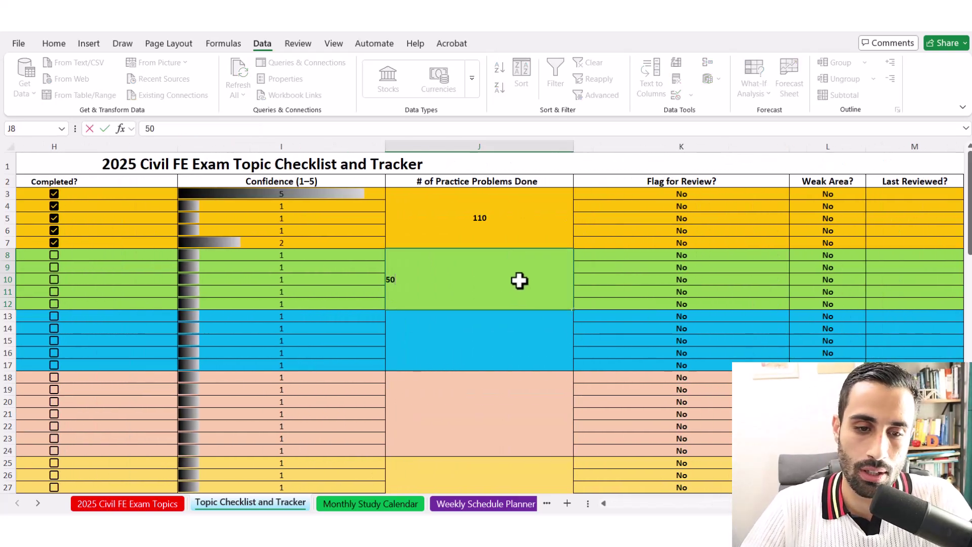
type("40")
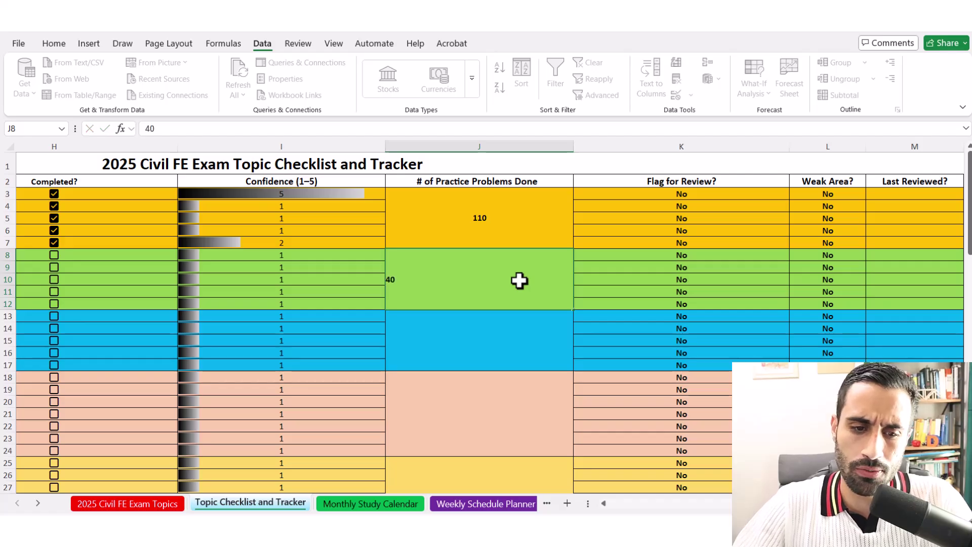
key("ctrl+Return")
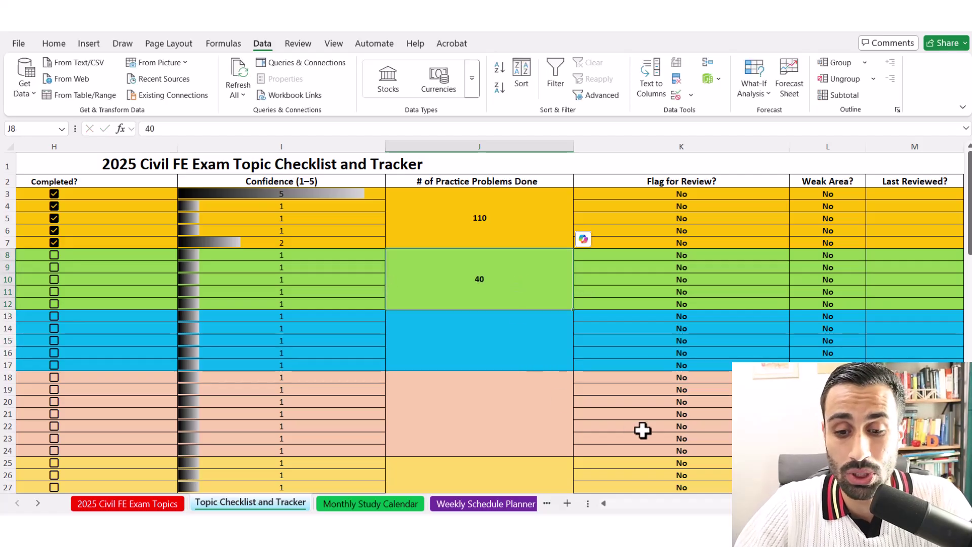
scroll(486, 329, "left", 10)
scroll(486, 329, "right", 15)
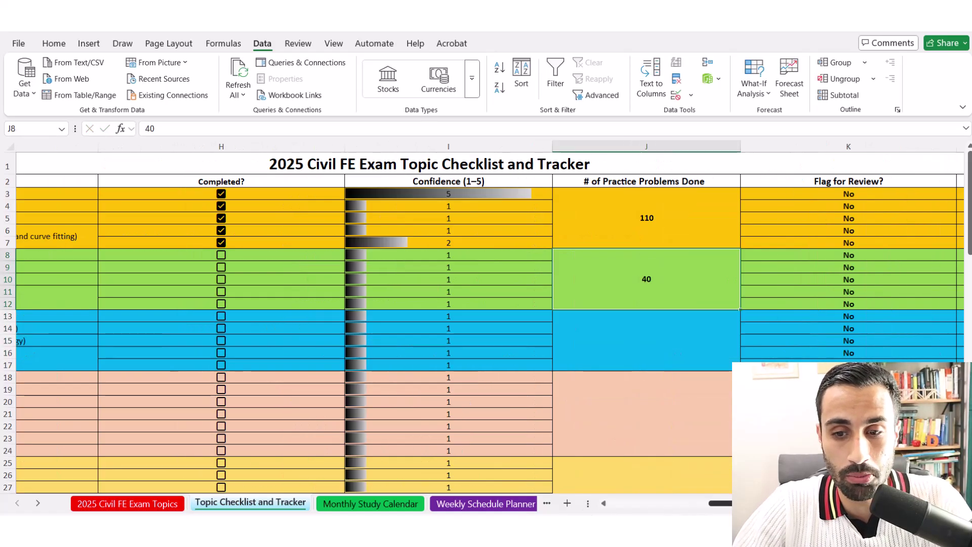
scroll(432, 278, "left", 3)
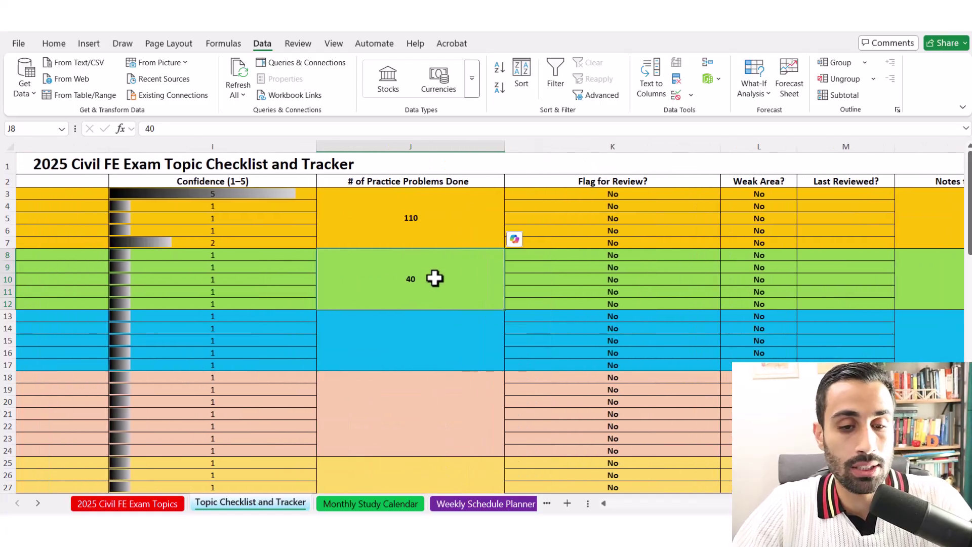
Step: Compare the # of Practice Problems Done values: 110 for Mathematics and Statistics, 40 for Ethics
left_click(450, 182)
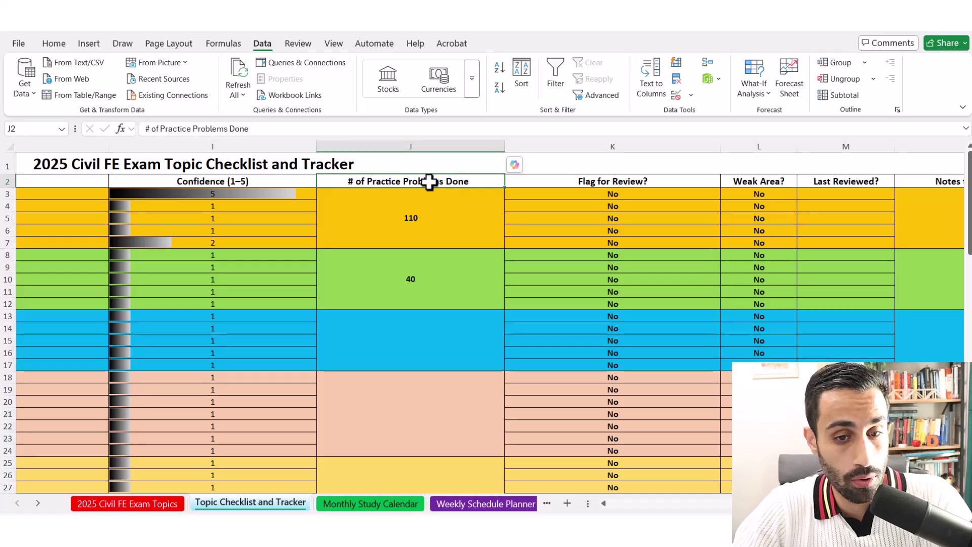
left_click(440, 218)
left_click(429, 277)
left_click(422, 203)
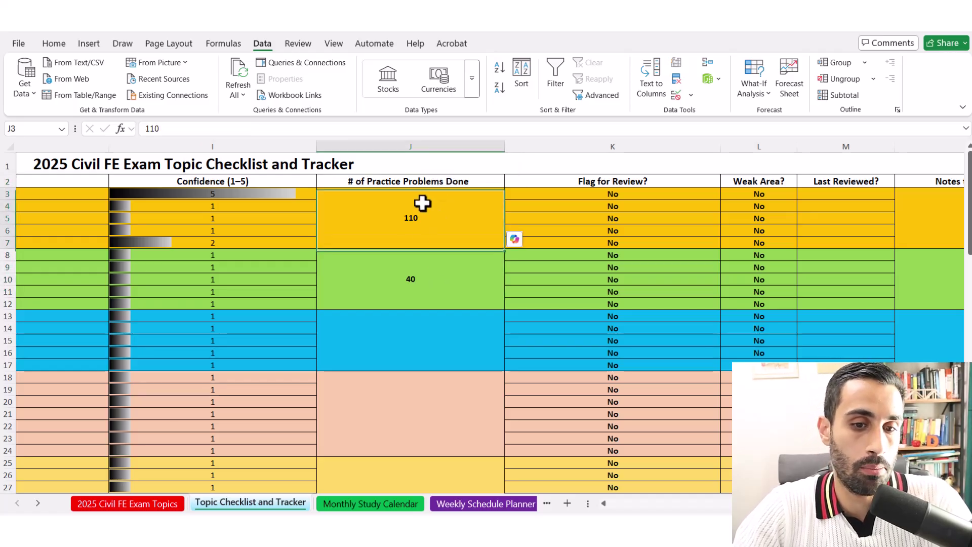
left_click(431, 294)
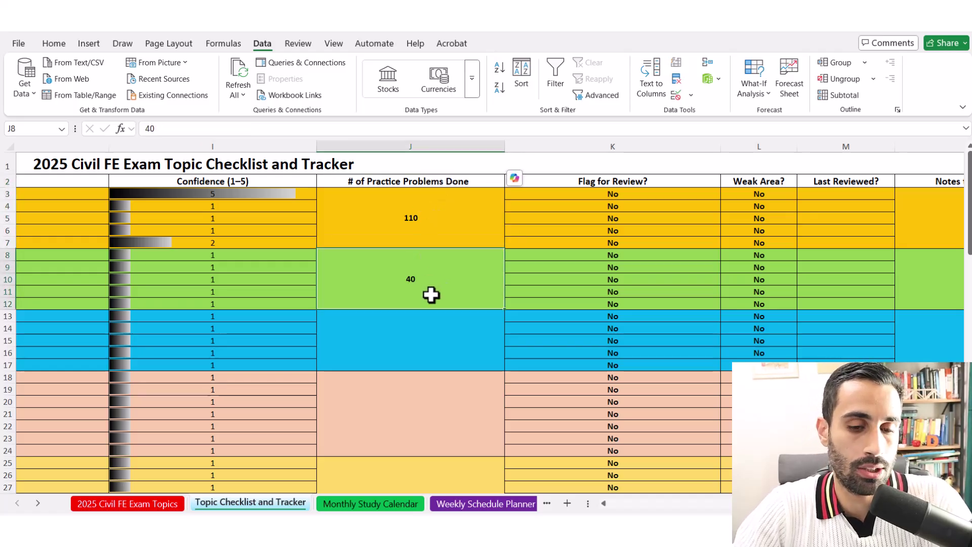
left_click(434, 212)
left_click(433, 291)
left_click(434, 232)
left_click(432, 274)
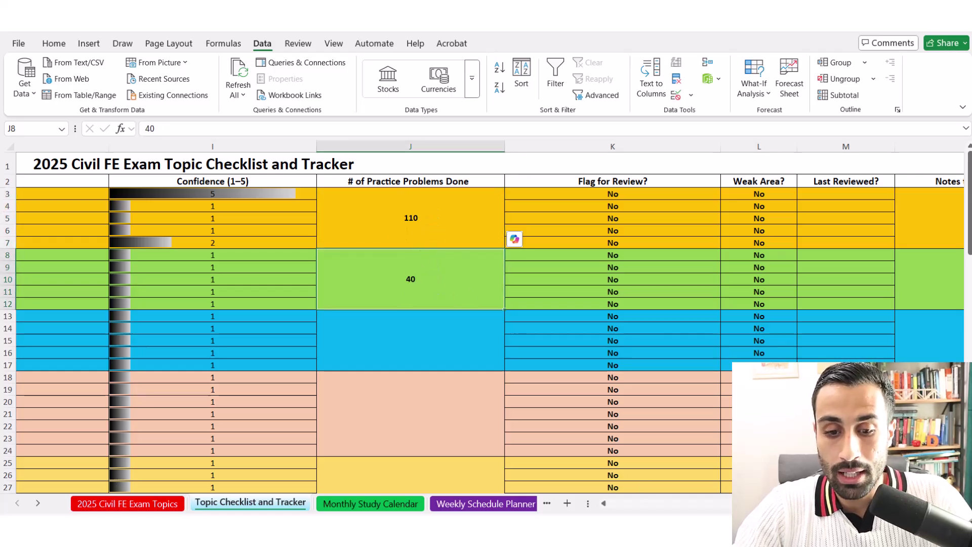
scroll(694, 451, "right", 3)
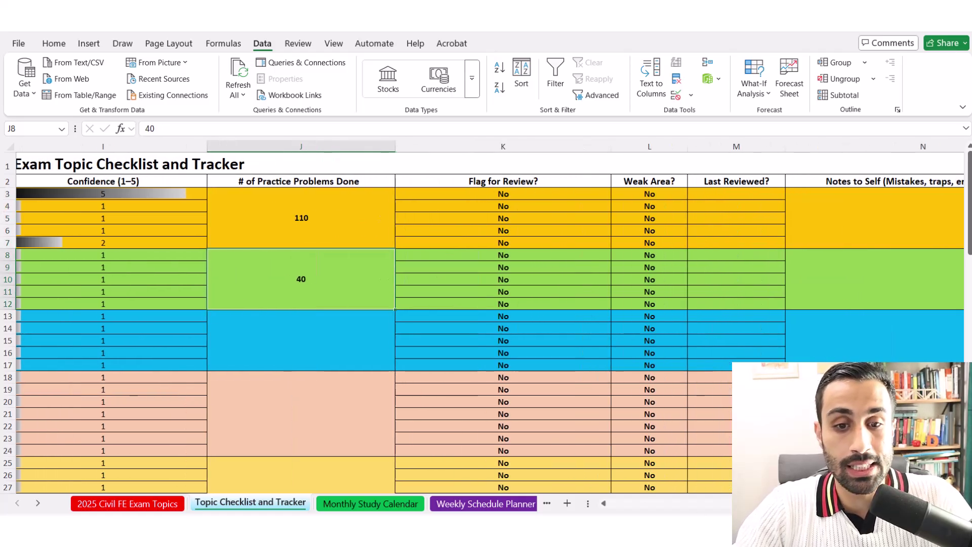
left_click(539, 185)
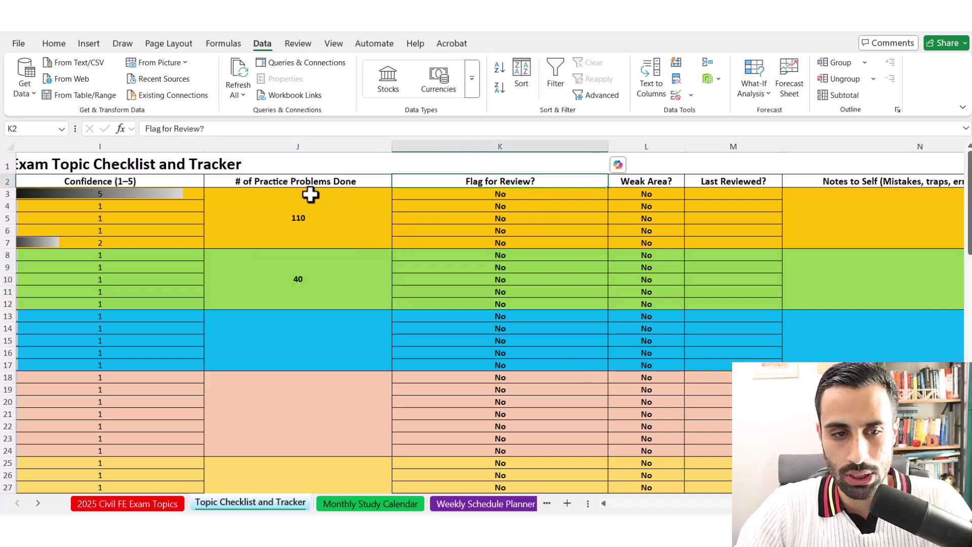
left_click(519, 195)
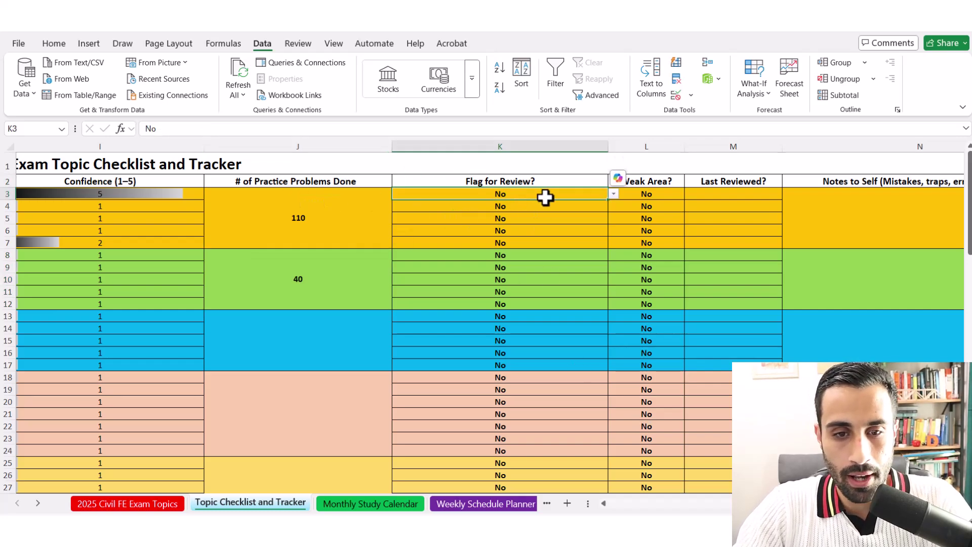
left_click(614, 194)
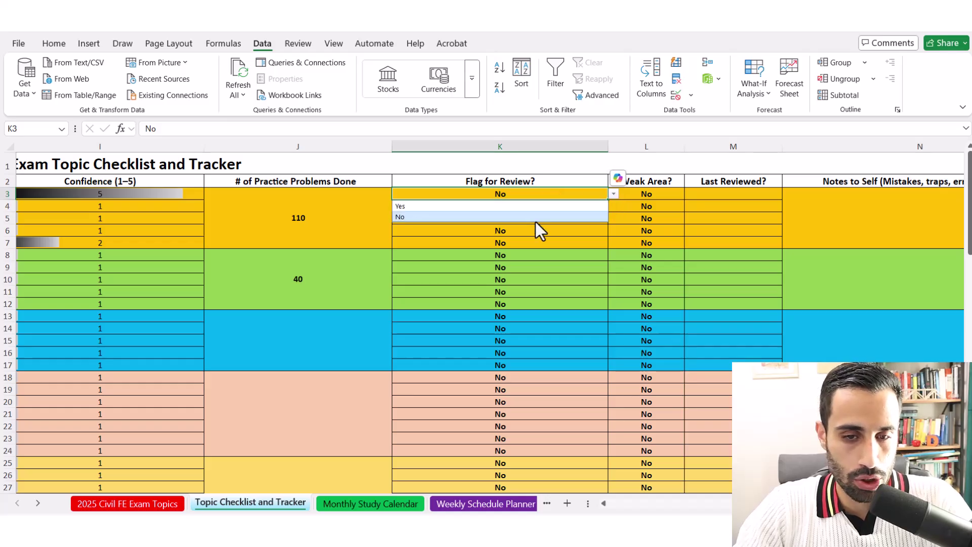
left_click(373, 168)
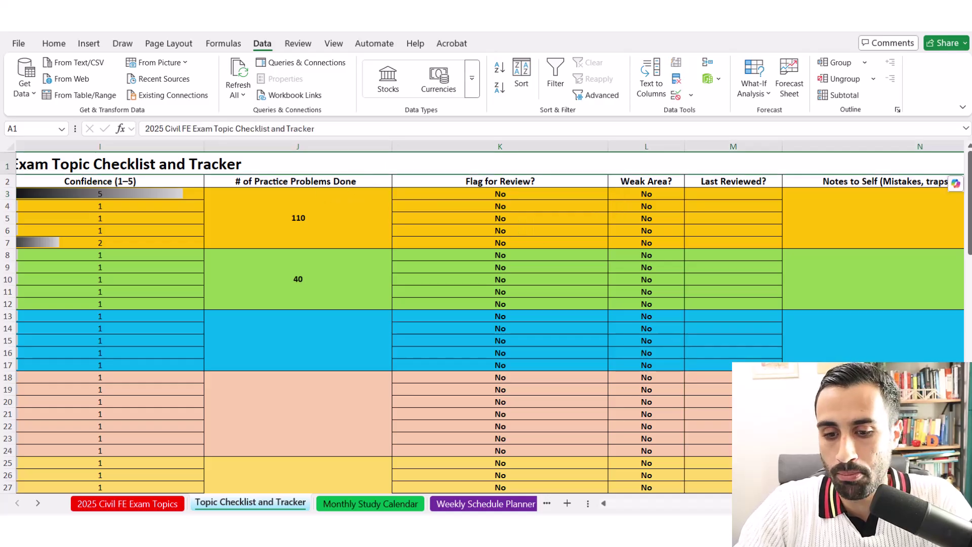
scroll(485, 329, "left", 10)
left_click(521, 195)
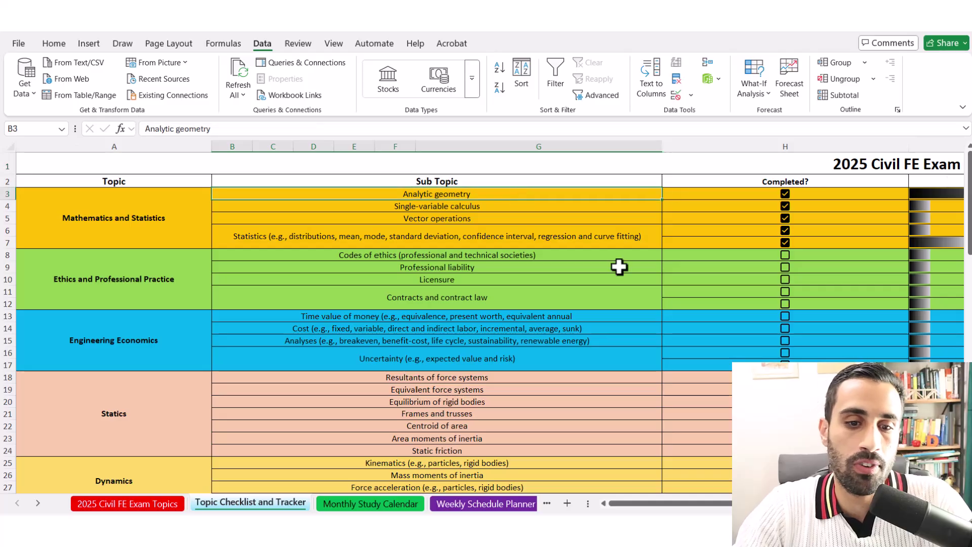
left_click(500, 216)
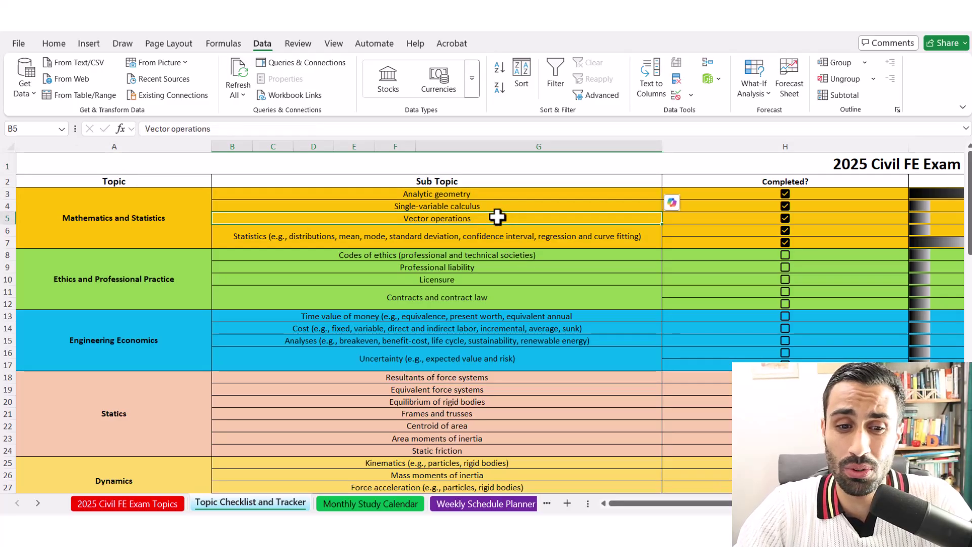
left_click(488, 204)
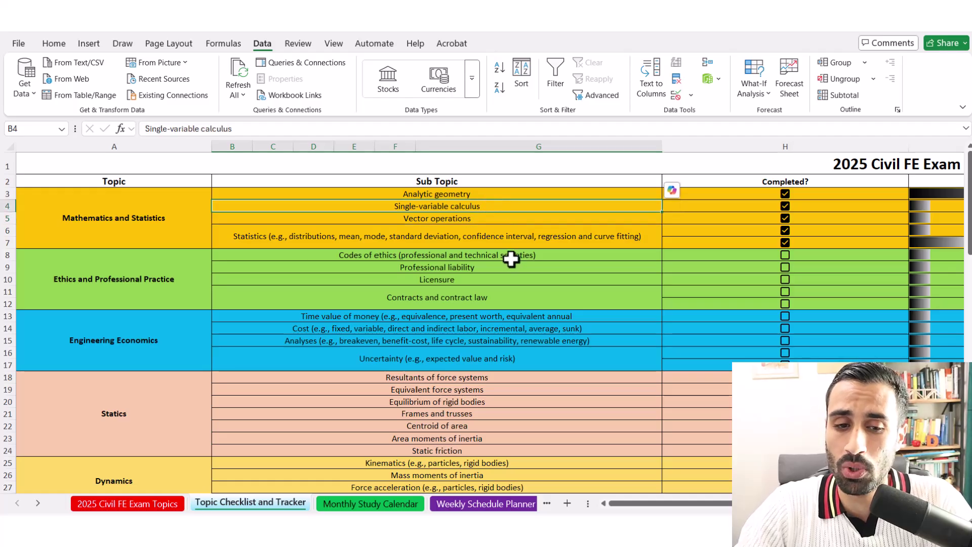
scroll(818, 191, "right", 10)
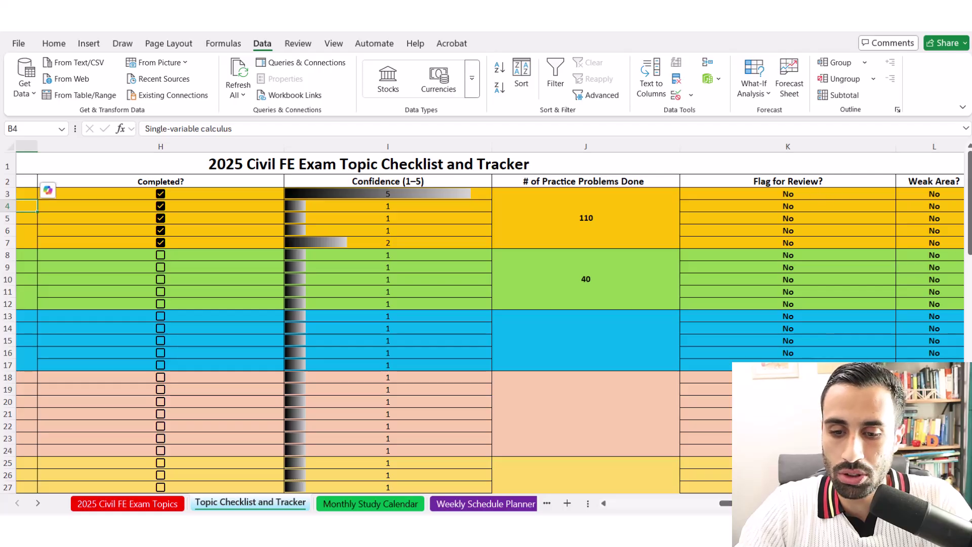
scroll(568, 249, "right", 5)
scroll(568, 249, "left", 1)
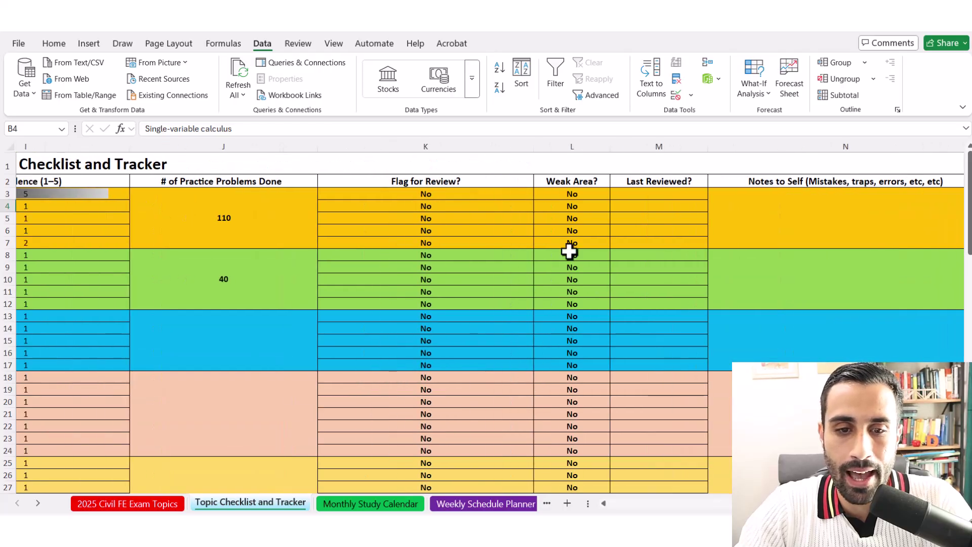
left_click(475, 193)
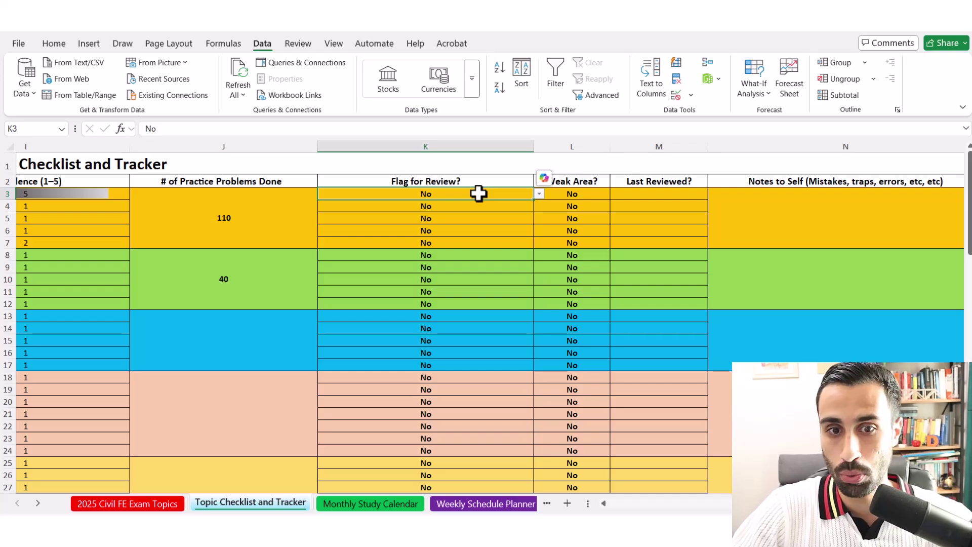
left_click(428, 183)
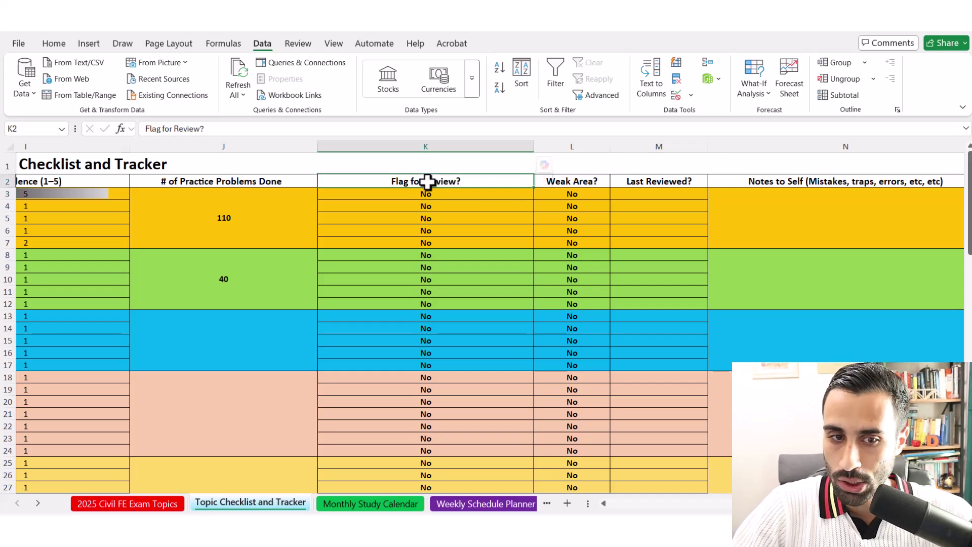
left_click(424, 198)
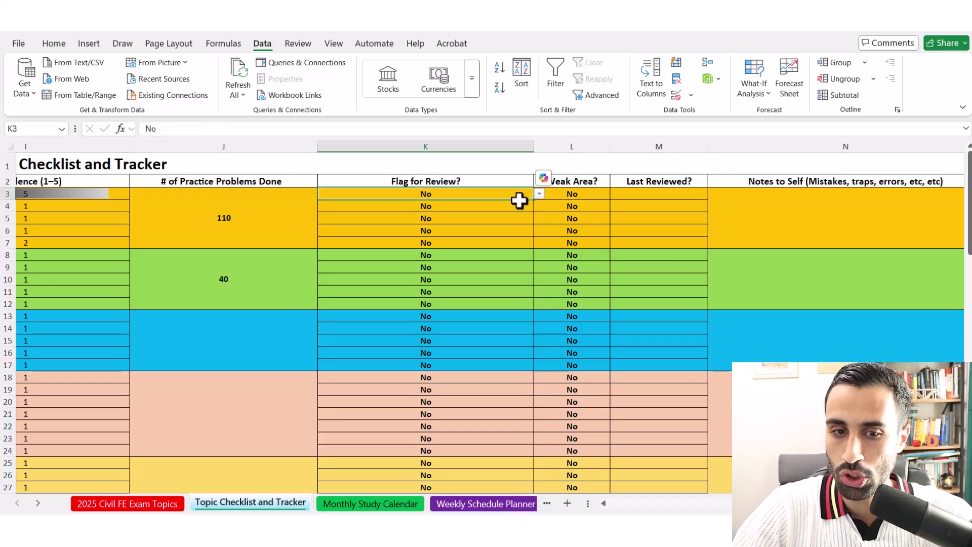
left_click(540, 194)
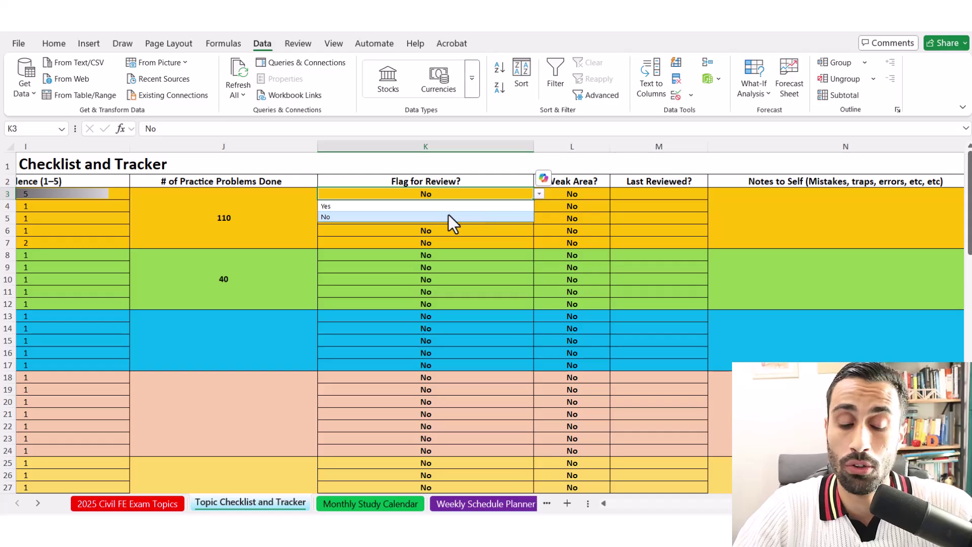
left_click(464, 233)
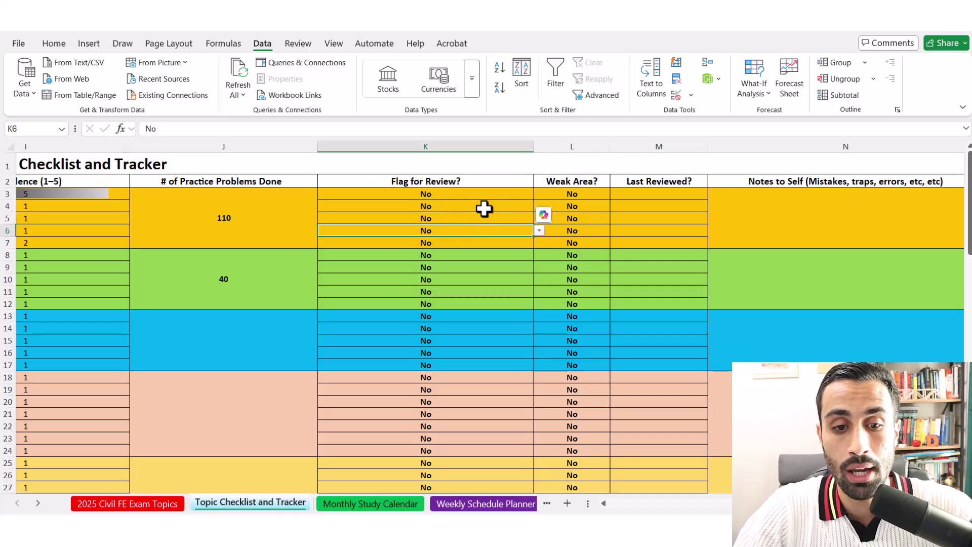
left_click(511, 196)
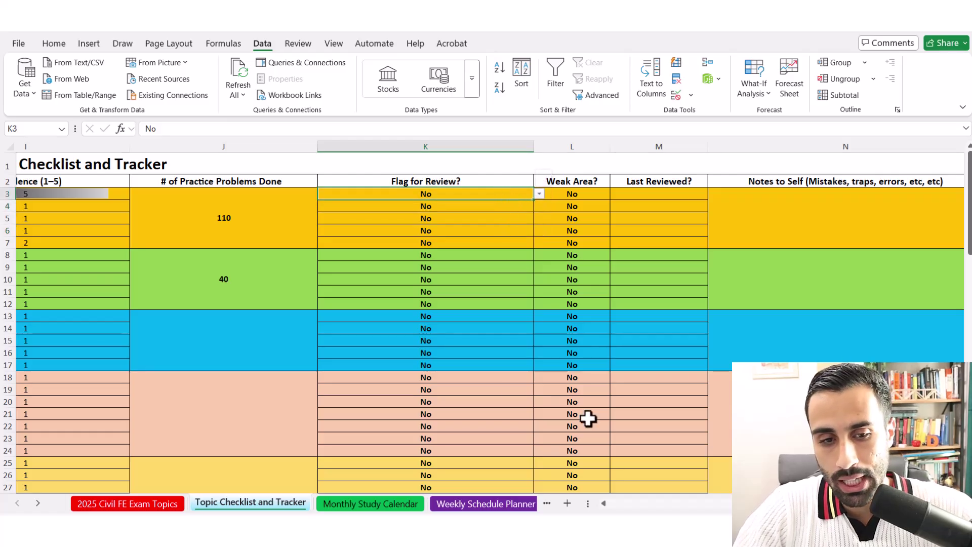
Step: Scroll to the Dynamics subtopics such as Kinematics and Mass moments of inertia
scroll(277, 369, "left", 4)
scroll(278, 369, "down", 8)
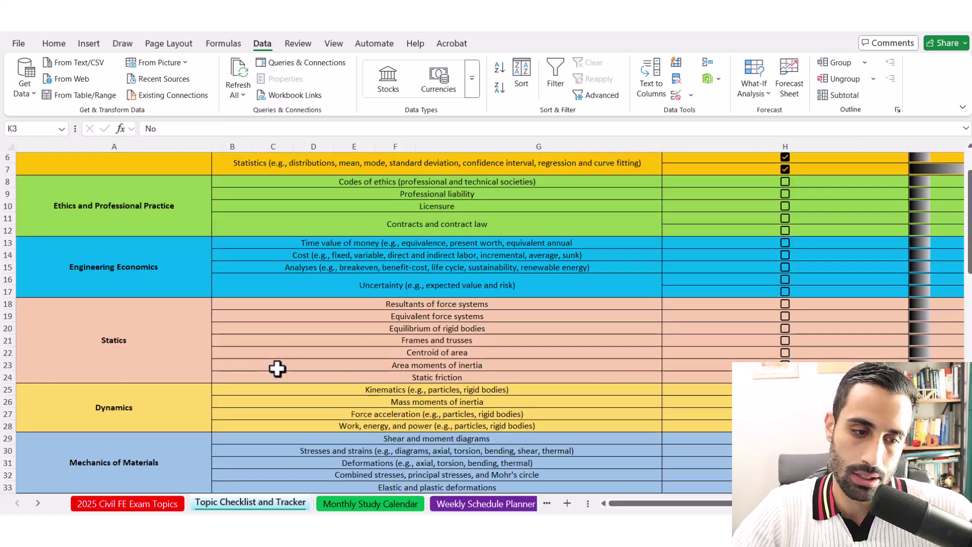
scroll(307, 342, "down", 6)
scroll(308, 344, "up", 10)
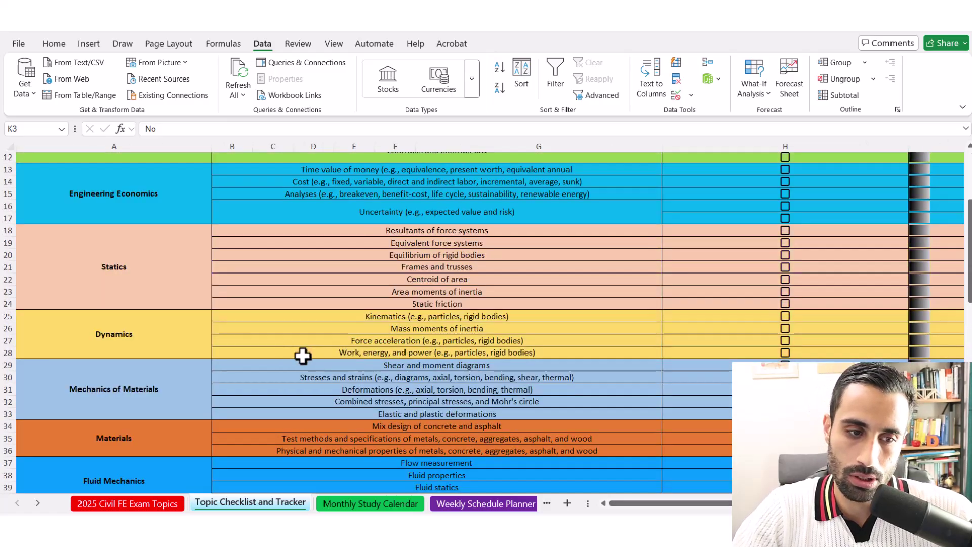
left_click(330, 332)
left_click(326, 318)
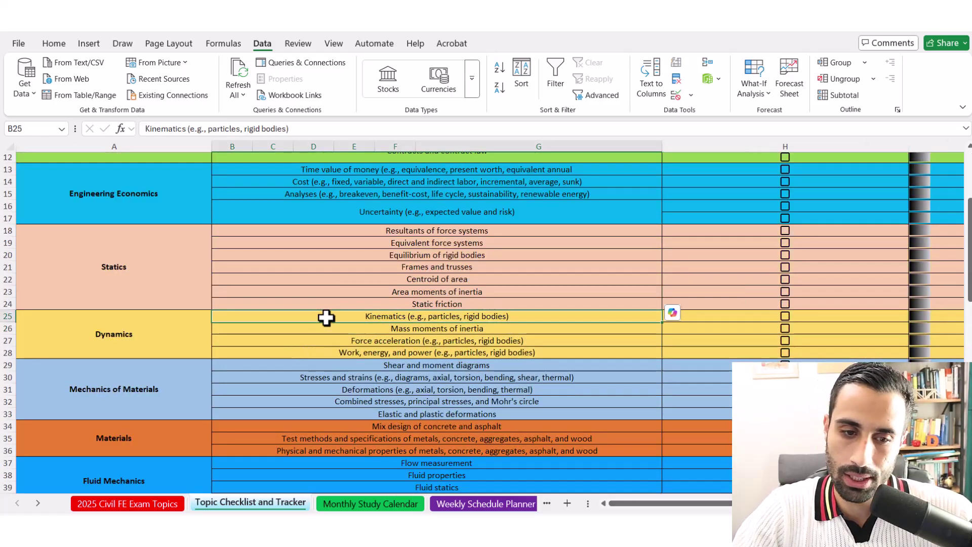
scroll(486, 324, "right", 6)
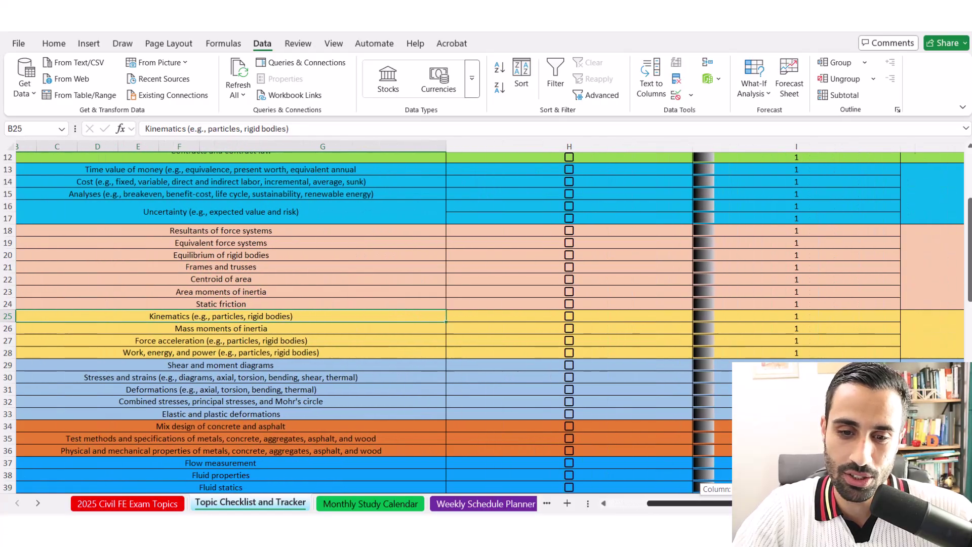
scroll(486, 324, "left", 5)
scroll(485, 324, "right", 4)
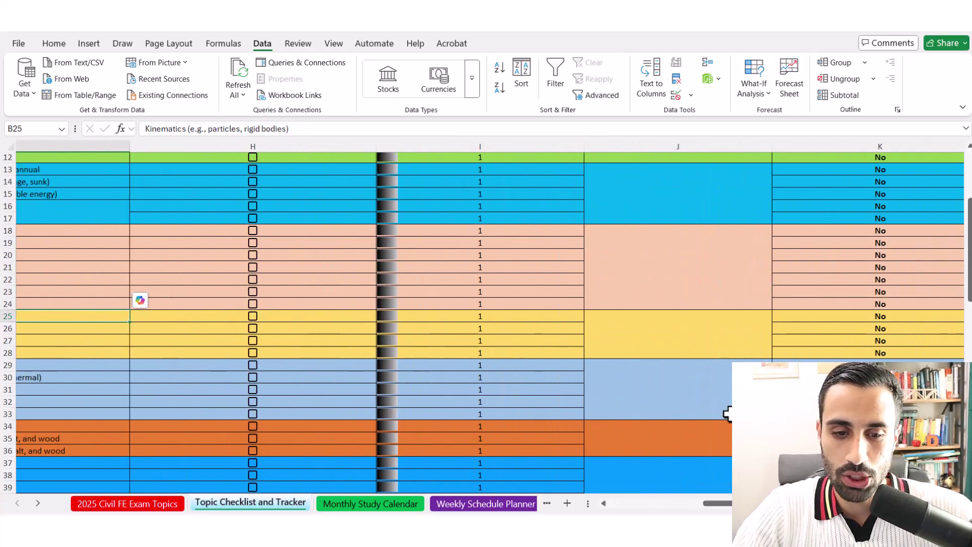
scroll(679, 361, "down", 5)
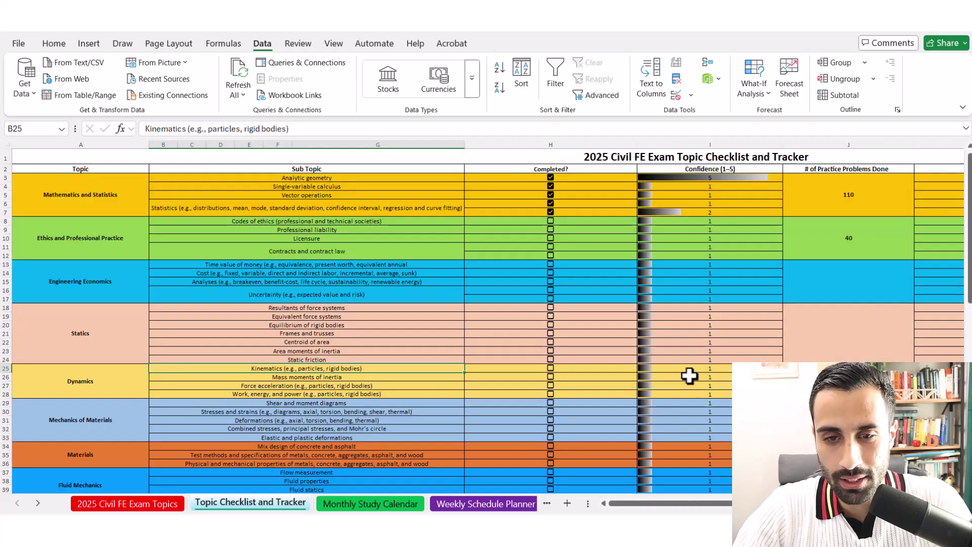
Step: Locate the Work, energy, and power row and its Flag for Review column
left_click(728, 369)
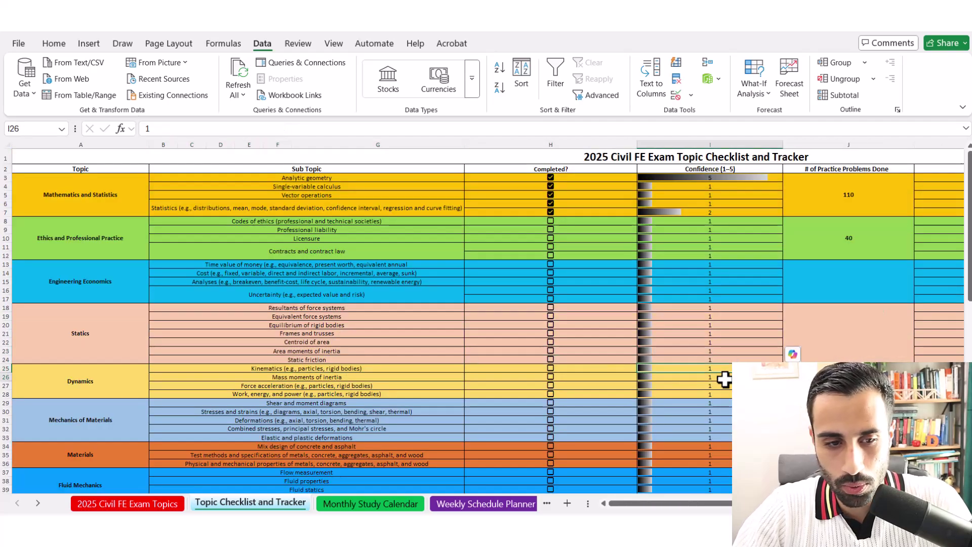
scroll(723, 378, "right", 3)
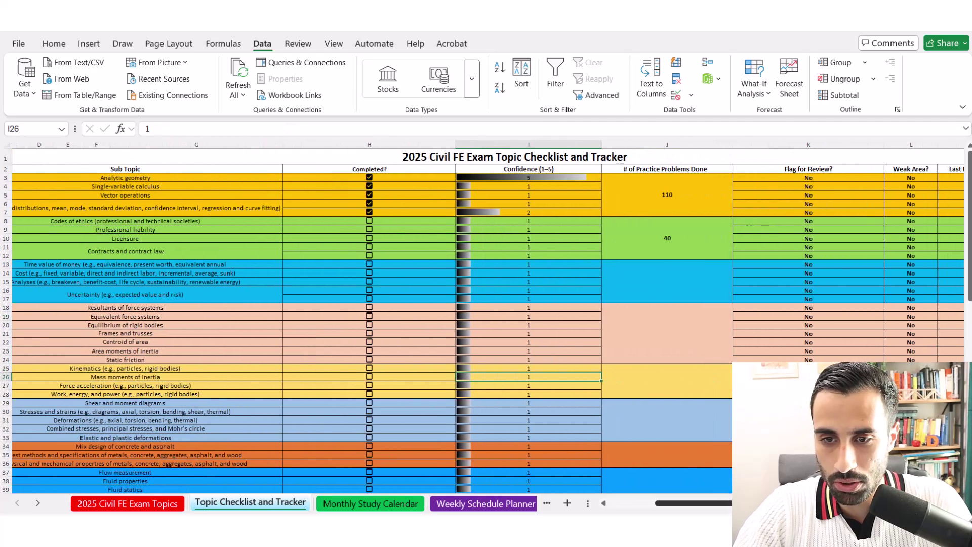
scroll(724, 379, "right", 2)
left_click(693, 377)
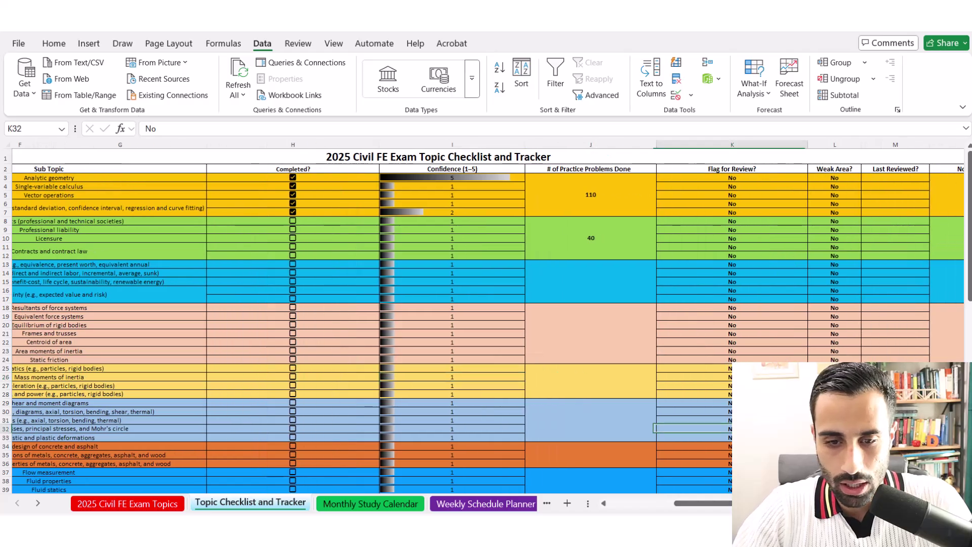
left_click(124, 367)
left_click(117, 377)
left_click(113, 386)
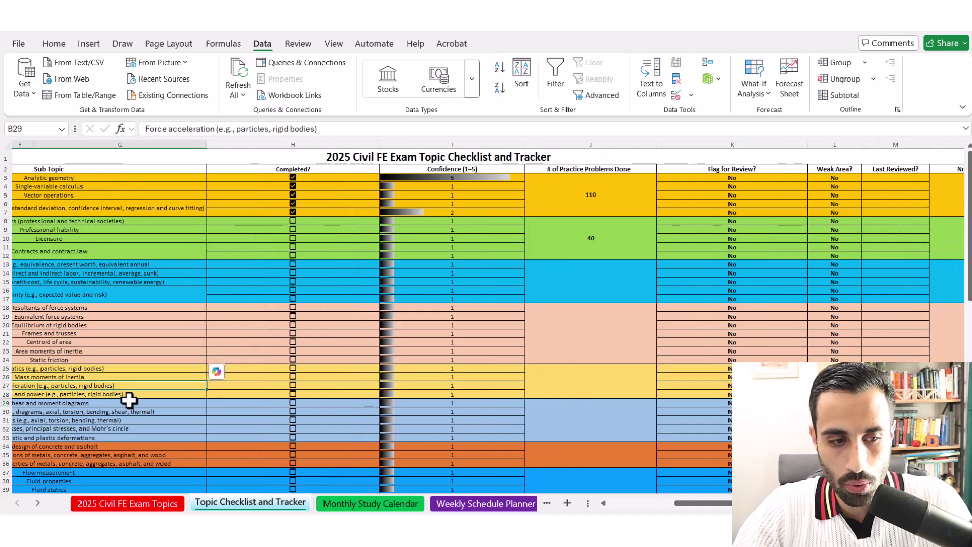
left_click(132, 393)
left_click(133, 386)
left_click(133, 393)
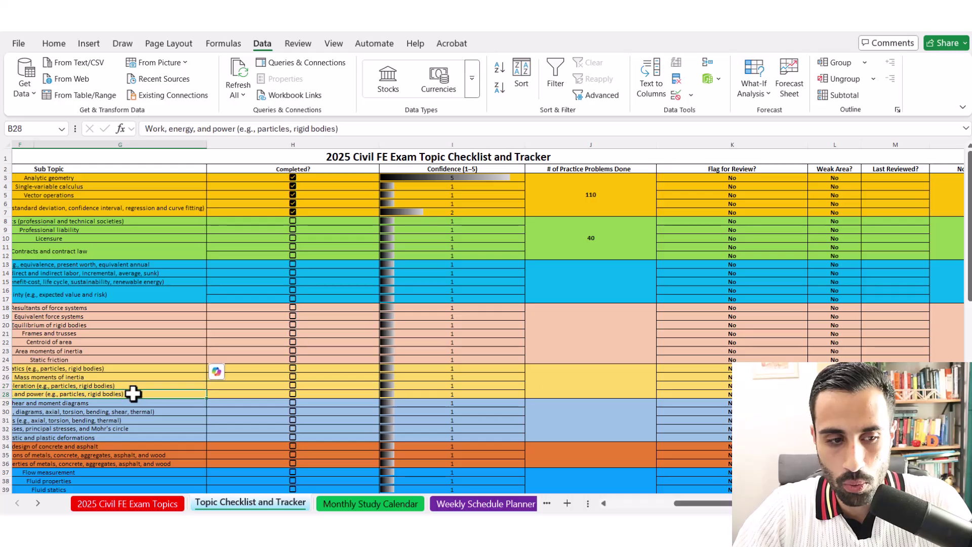
Step: Set the Work, energy, and power review flag to Yes from its dropdown
left_click(693, 394)
left_click(812, 394)
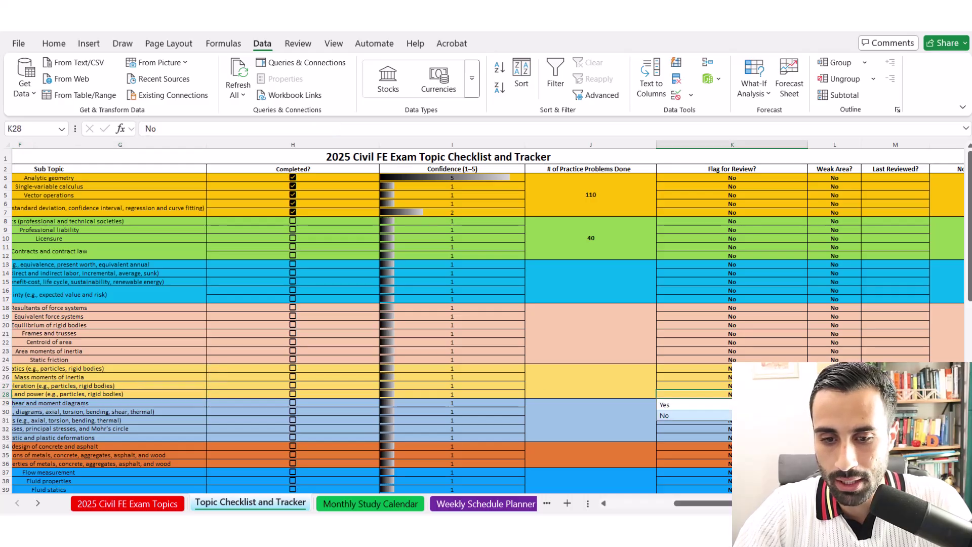
left_click(703, 403)
left_click(708, 447)
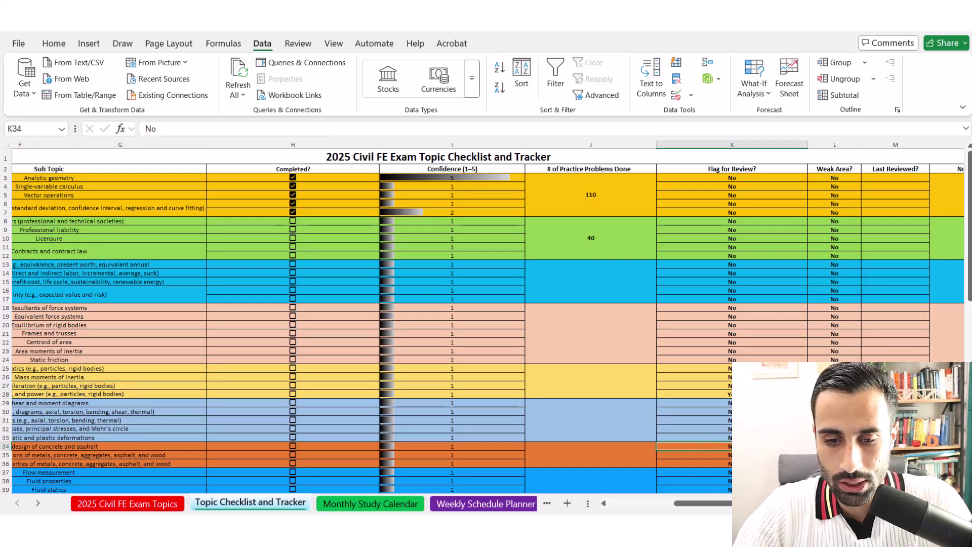
Step: Scroll to Project administration in row 81, cancelling an accidental move onto row 82
scroll(708, 329, "down", 5)
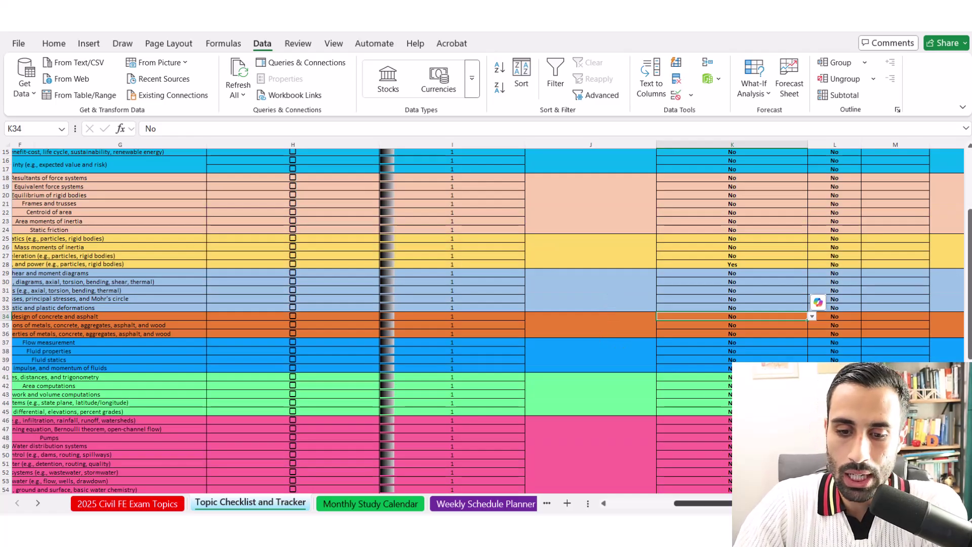
scroll(711, 491, "left", 5)
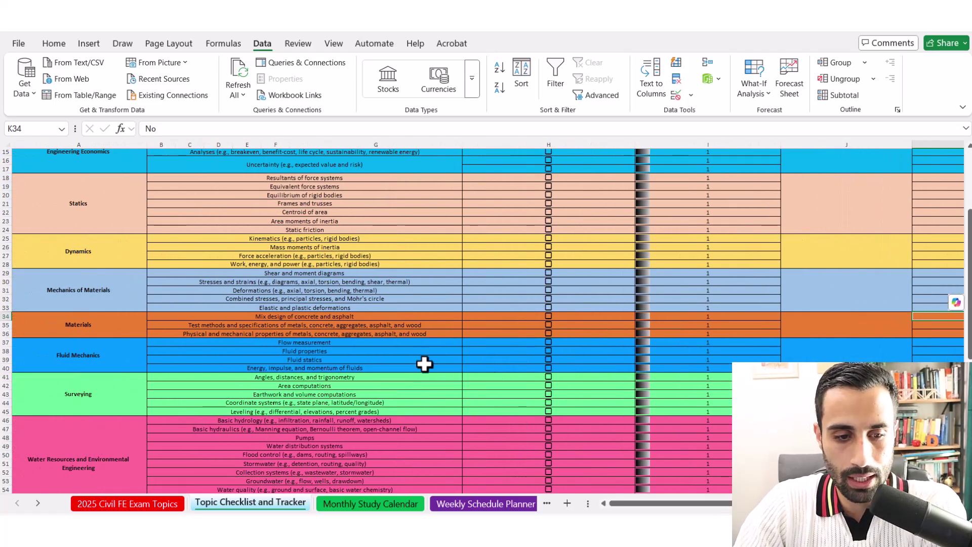
scroll(423, 363, "down", 12)
scroll(424, 345, "down", 1)
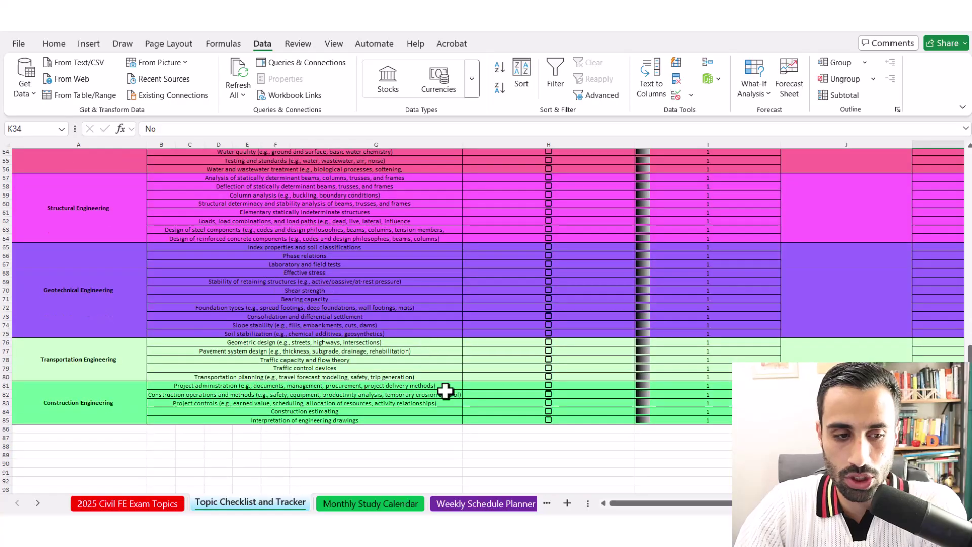
scroll(474, 324, "right", 2)
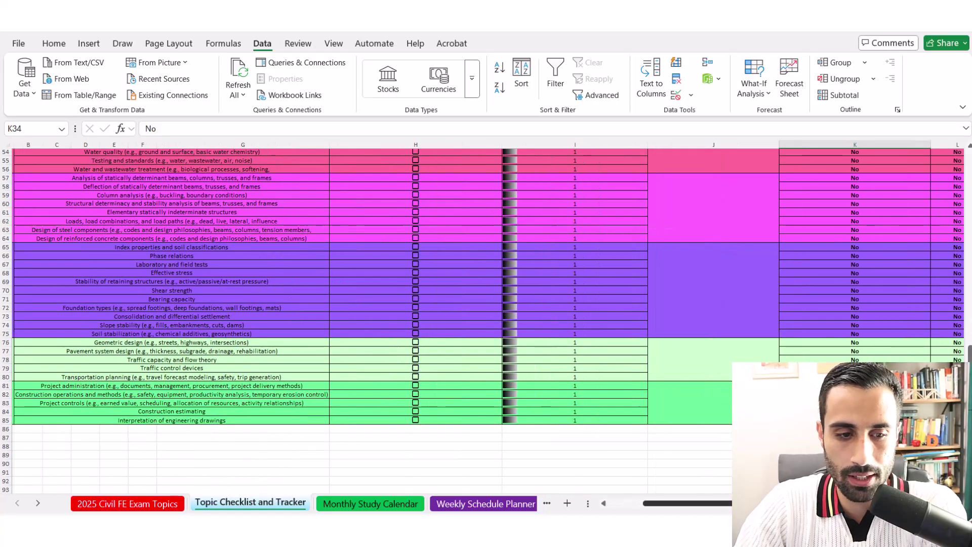
left_click(103, 386)
left_click_drag(108, 390, 125, 395)
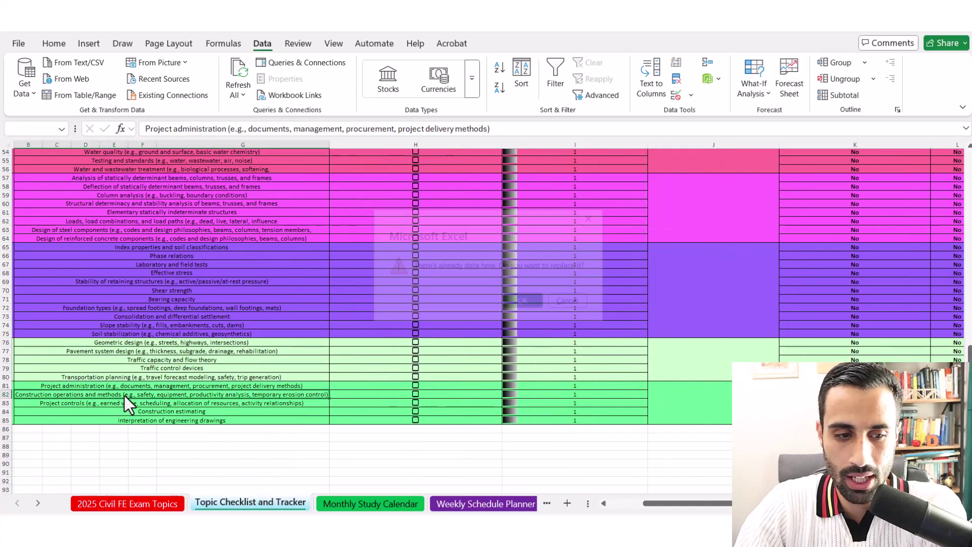
left_click(587, 217)
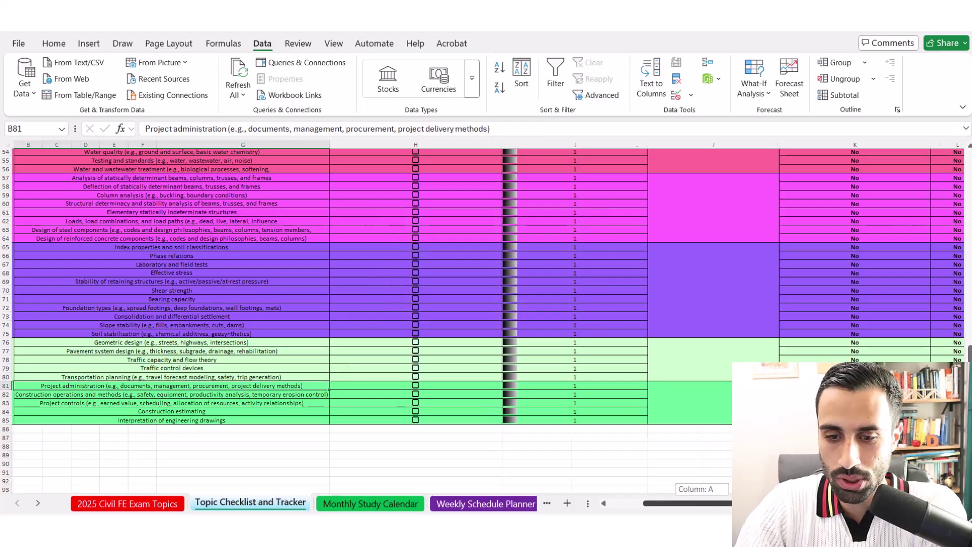
Step: Choose Yes in cell K81's dropdown to flag Project administration for review
scroll(616, 408, "right", 6)
scroll(532, 403, "up", 9)
scroll(519, 405, "up", 9)
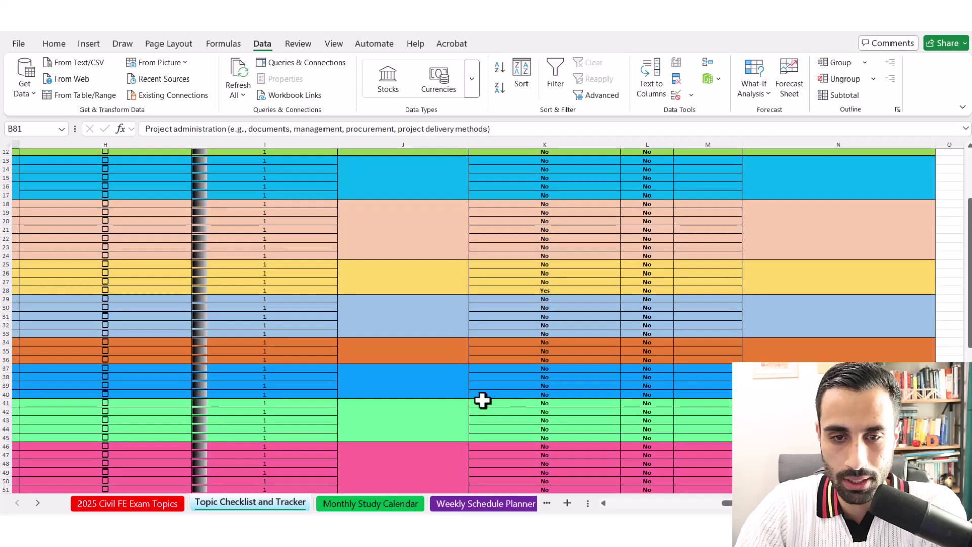
scroll(516, 387, "down", 20)
scroll(542, 344, "up", 1)
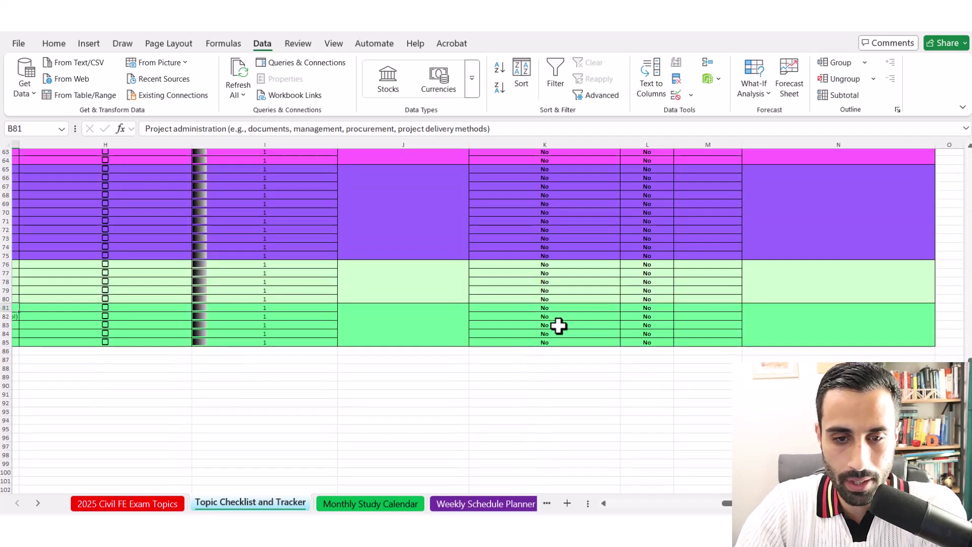
left_click(572, 308)
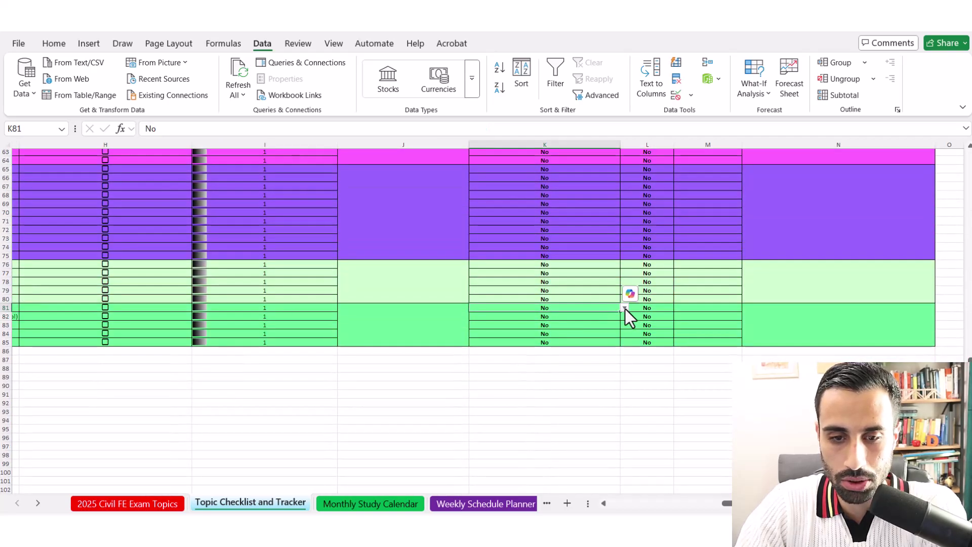
left_click(624, 308)
left_click(575, 318)
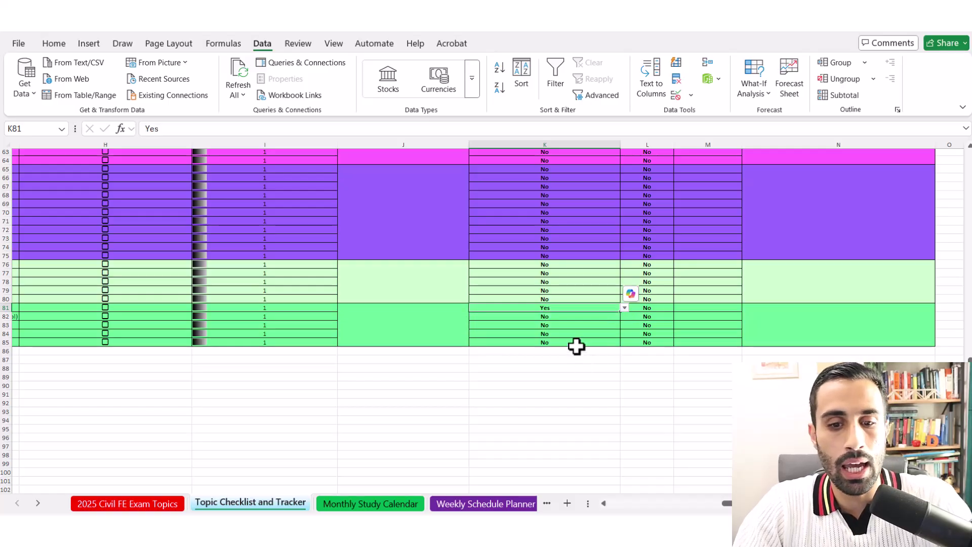
left_click(575, 343)
scroll(575, 349, "up", 19)
scroll(545, 230, "up", 2)
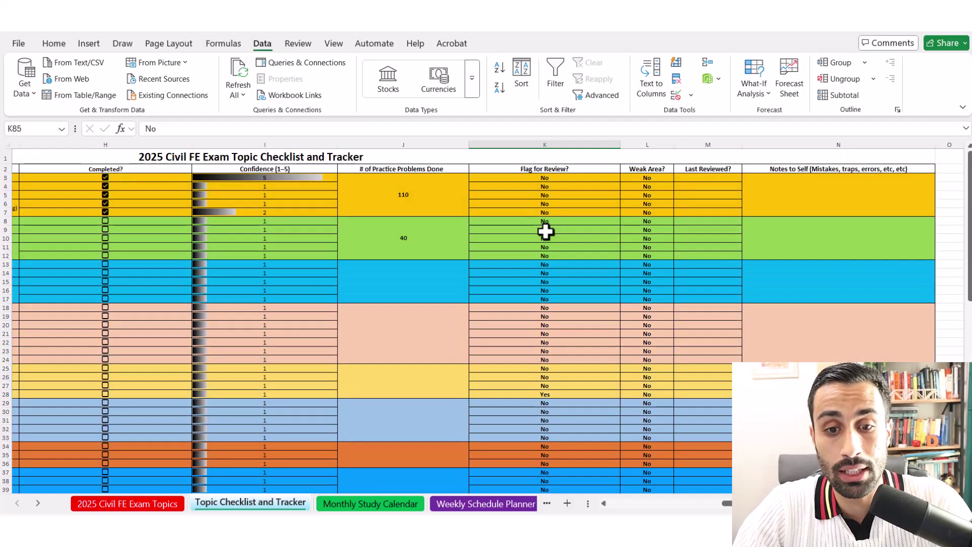
scroll(544, 213, "up", 5, "ctrl")
scroll(557, 228, "up", 3)
left_click(576, 230)
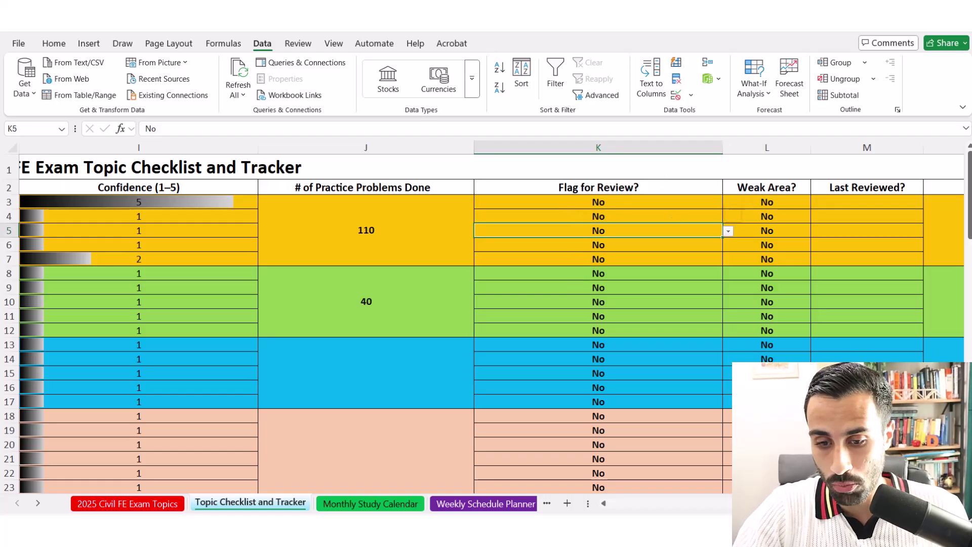
scroll(624, 348, "right", 3)
left_click(495, 213)
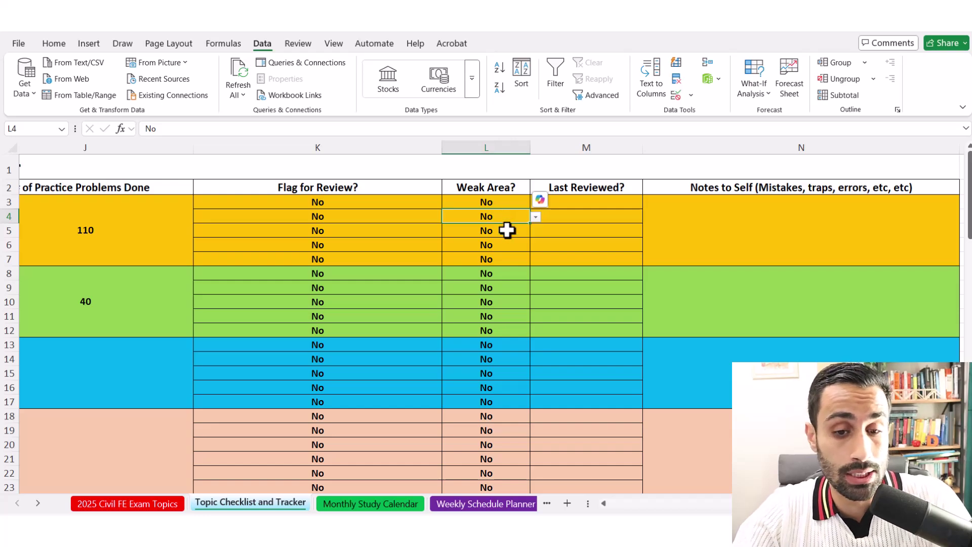
left_click(504, 232)
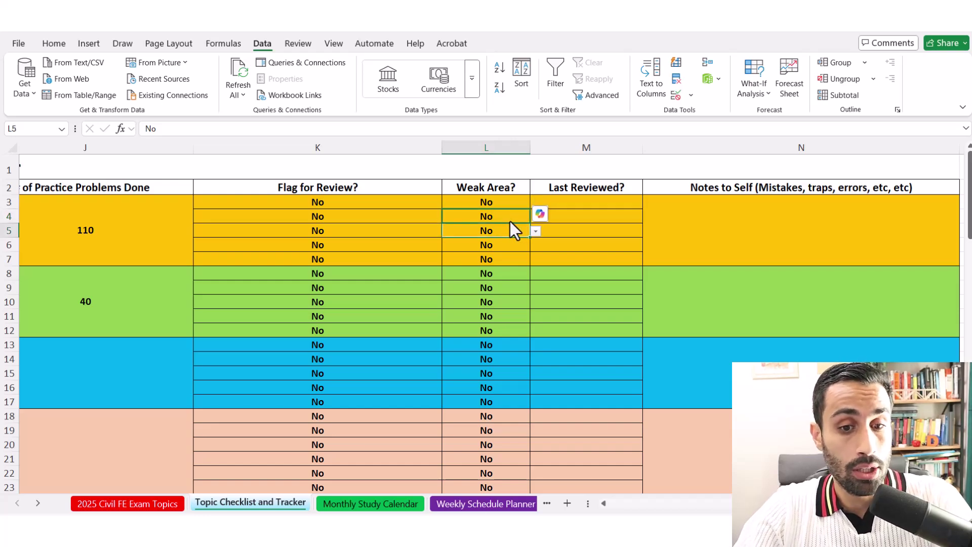
left_click_drag(509, 221, 502, 203)
left_click(592, 216)
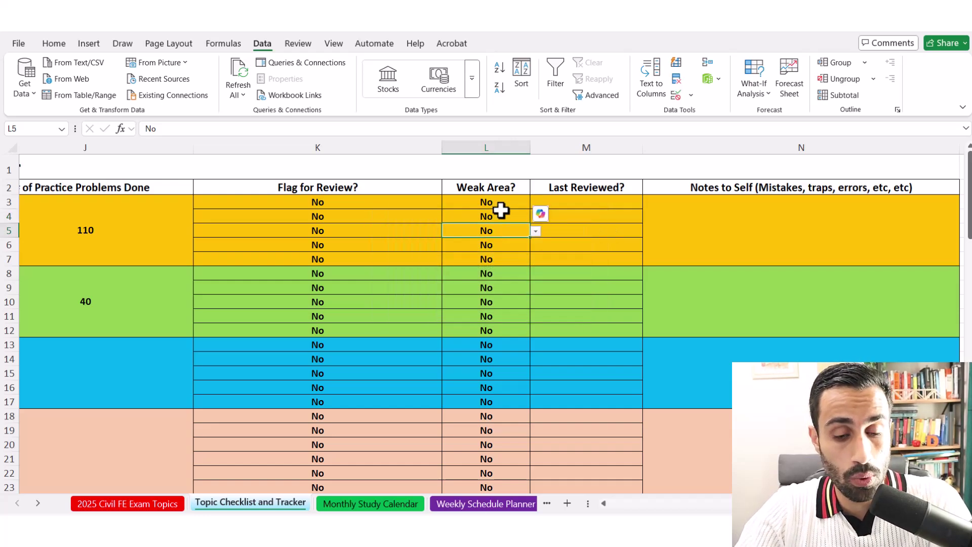
left_click(499, 216)
left_click(509, 247)
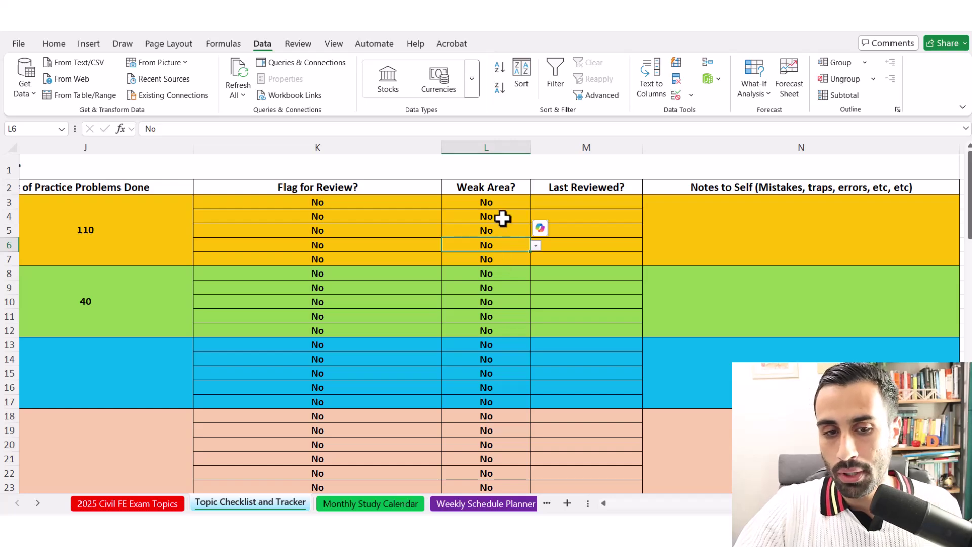
left_click(488, 201)
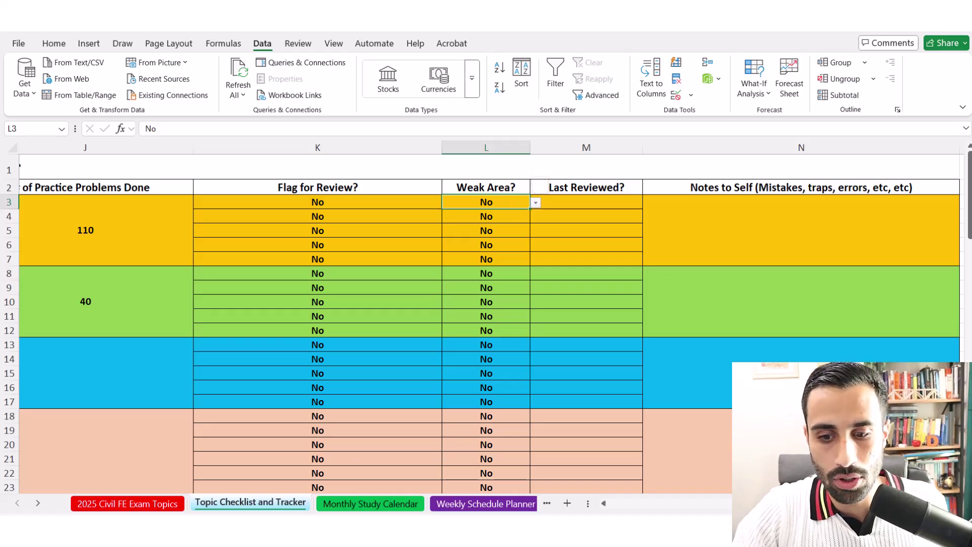
scroll(486, 324, "left", 10)
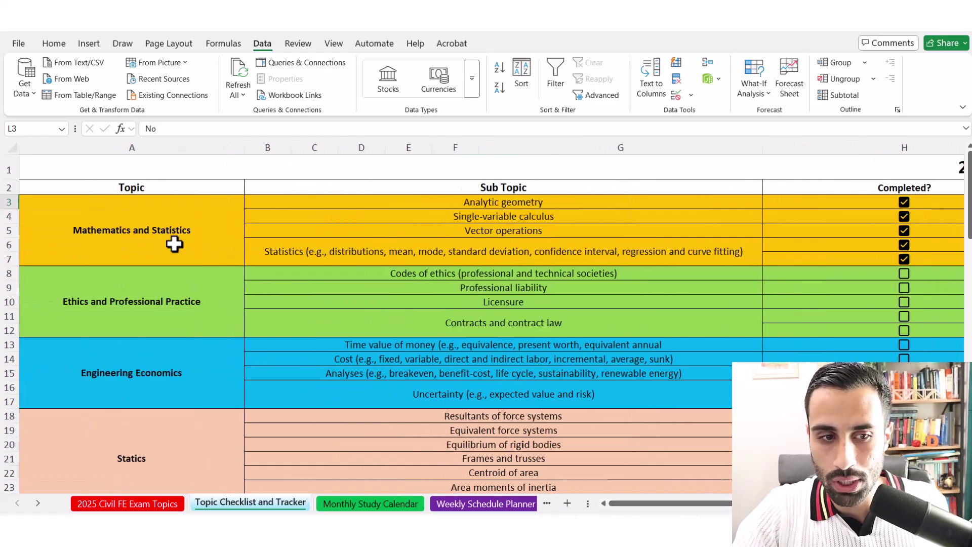
left_click(171, 236)
left_click_drag(672, 502, 779, 503)
left_click(503, 244)
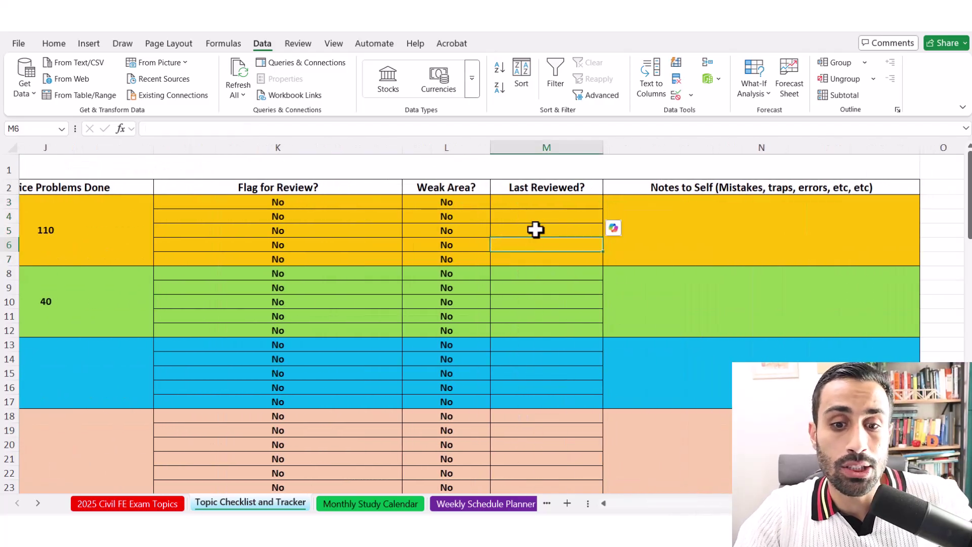
left_click(542, 209)
left_click(544, 201)
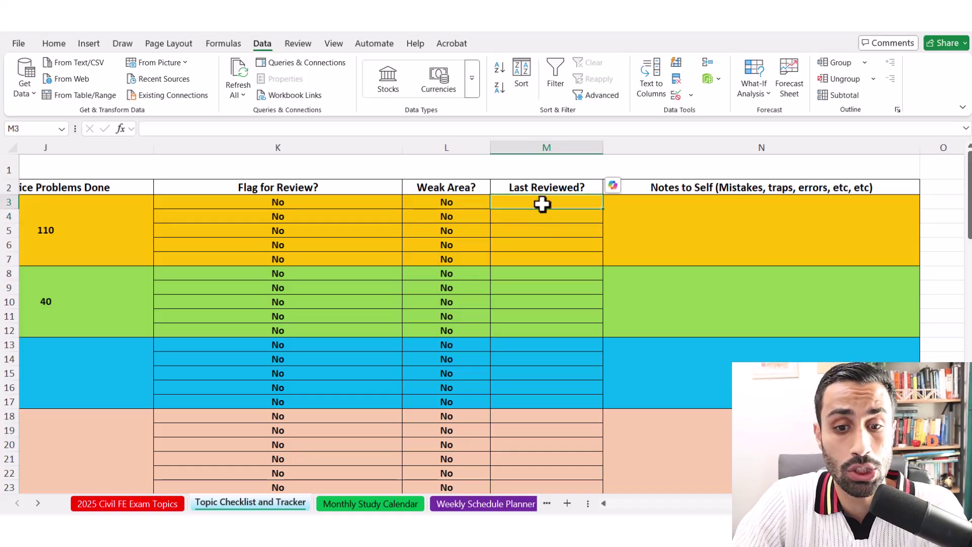
left_click_drag(542, 204, 527, 249)
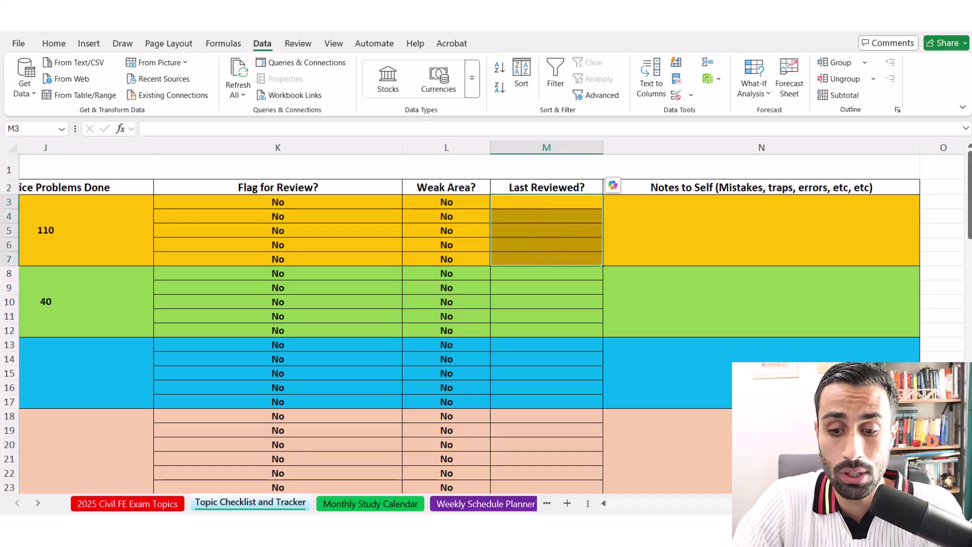
scroll(212, 253, "left", 10)
left_click(215, 255)
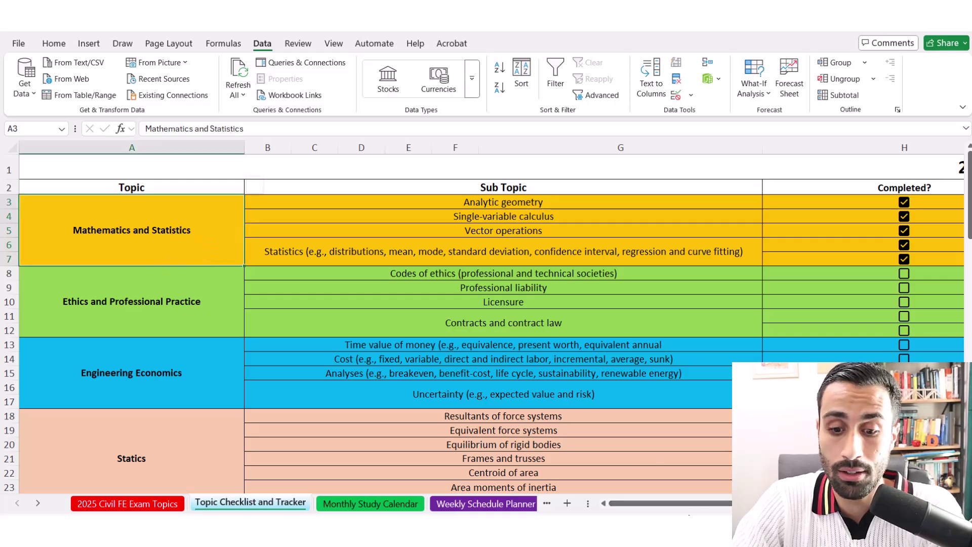
left_click_drag(668, 502, 694, 502)
left_click(582, 229)
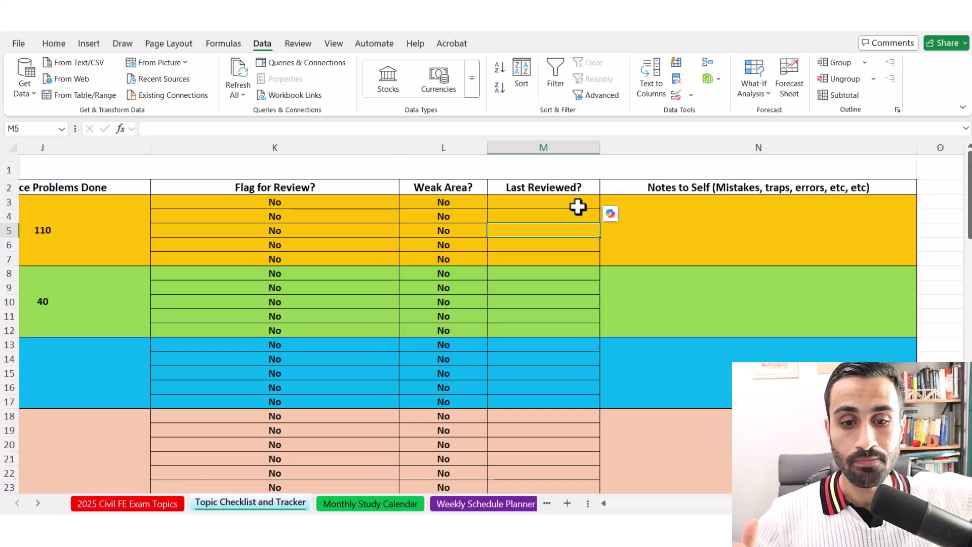
scroll(581, 401, "down", 5)
scroll(542, 386, "up", 2)
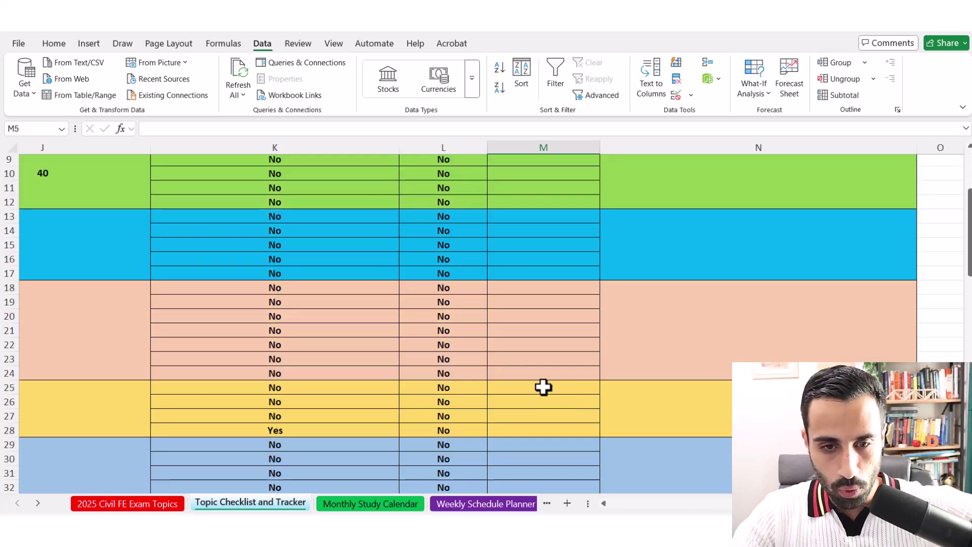
left_click(536, 305)
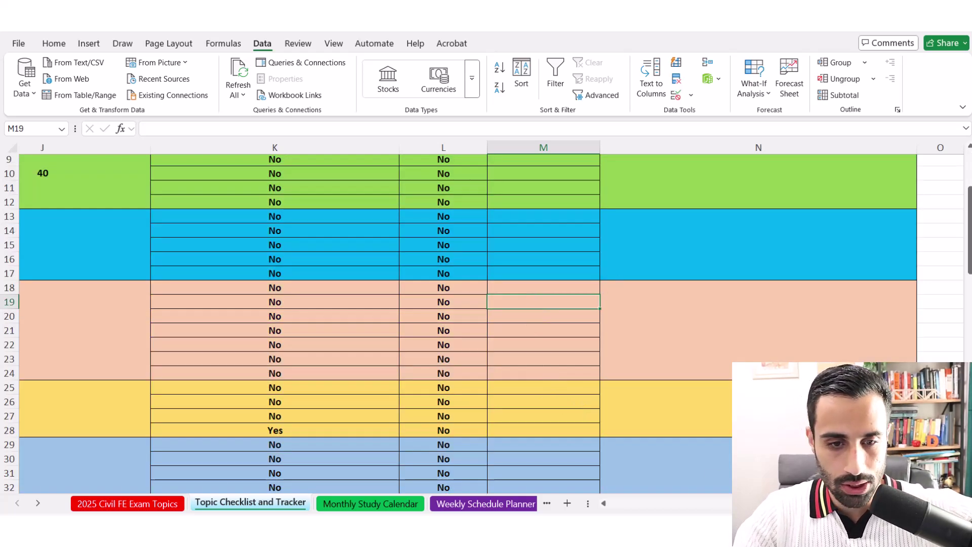
scroll(79, 400, "left", 10)
left_click(143, 353)
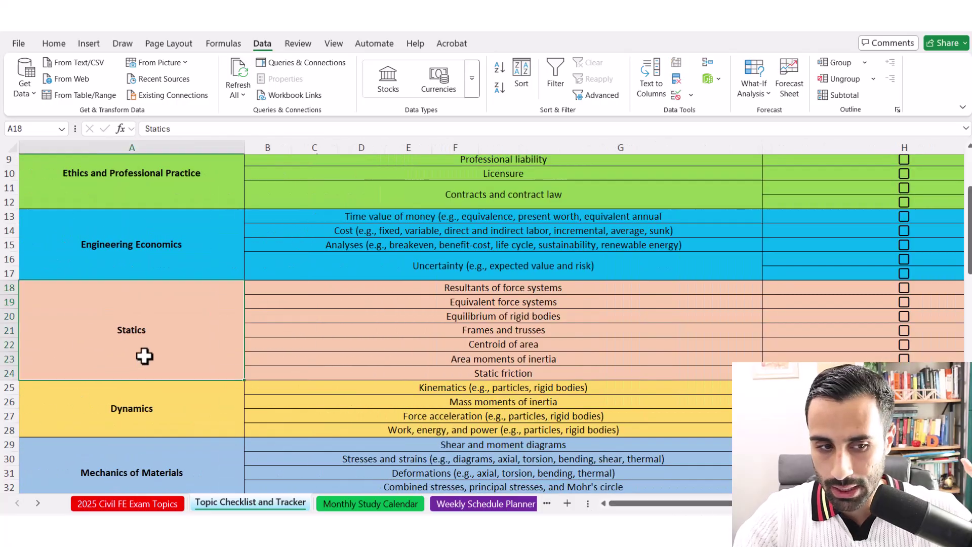
left_click_drag(657, 502, 754, 503)
scroll(537, 328, "down", 3)
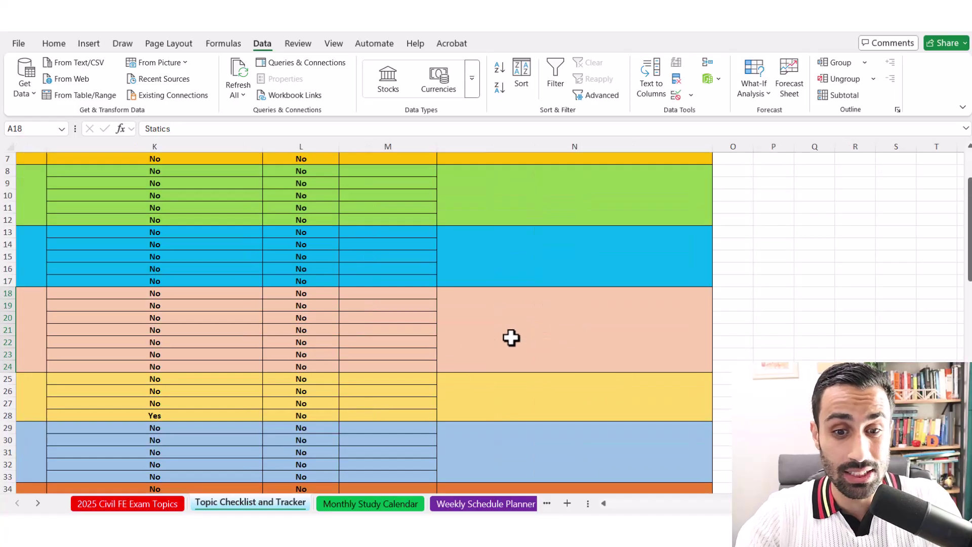
scroll(512, 336, "up", 2)
scroll(489, 325, "left", 3)
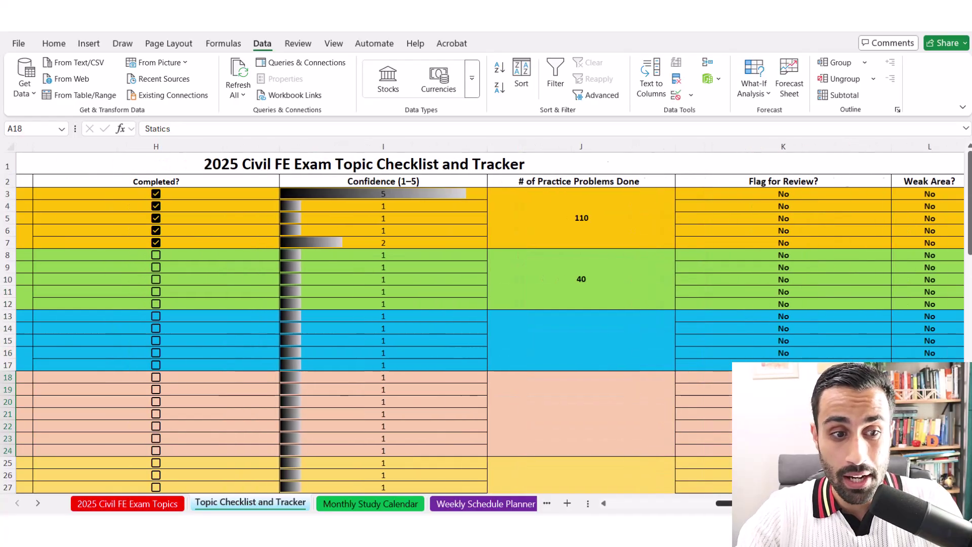
scroll(683, 243, "right", 3)
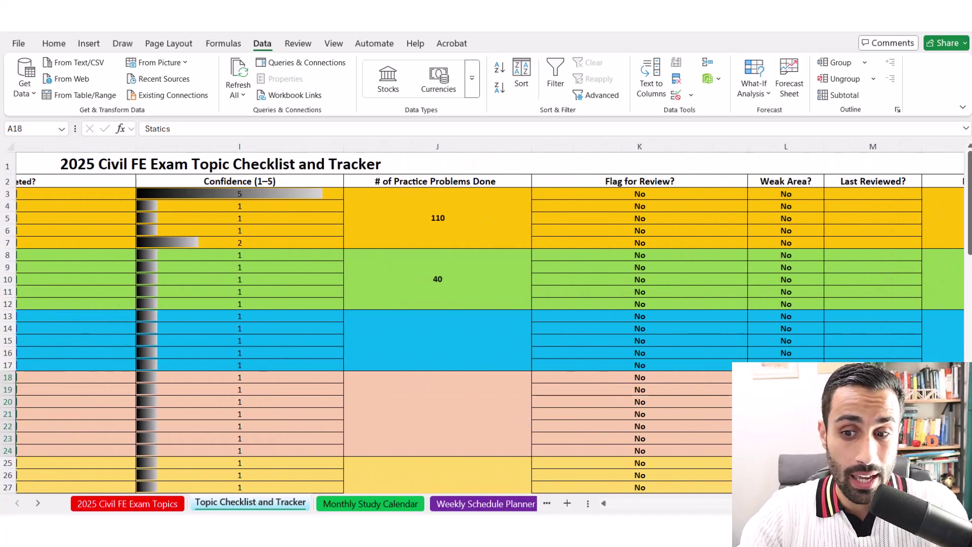
left_click(686, 220)
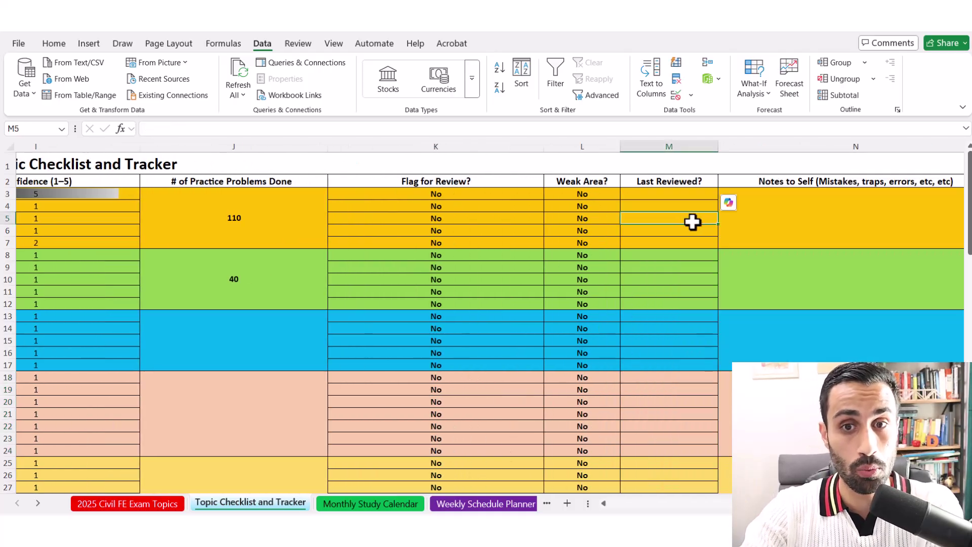
left_click(642, 291)
left_click(653, 353)
left_click(643, 425)
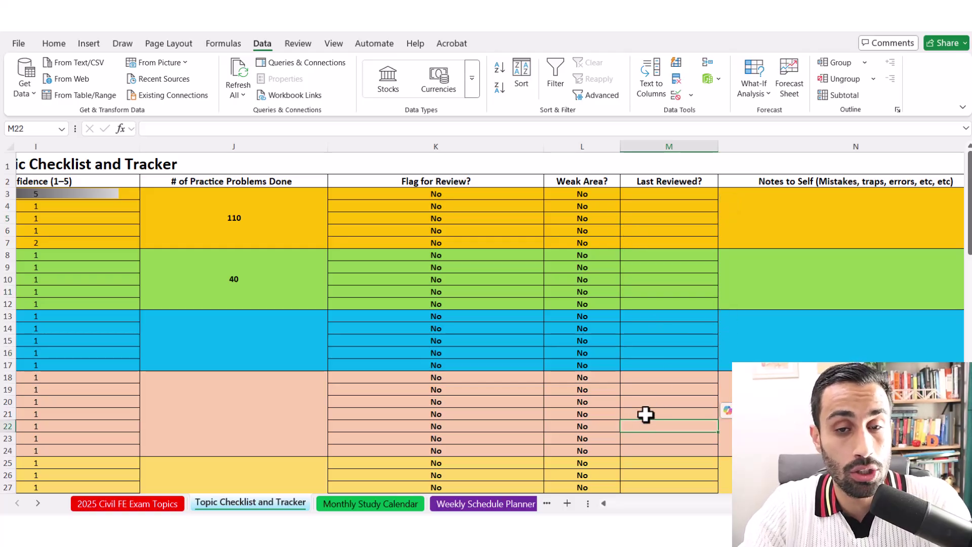
left_click(652, 196)
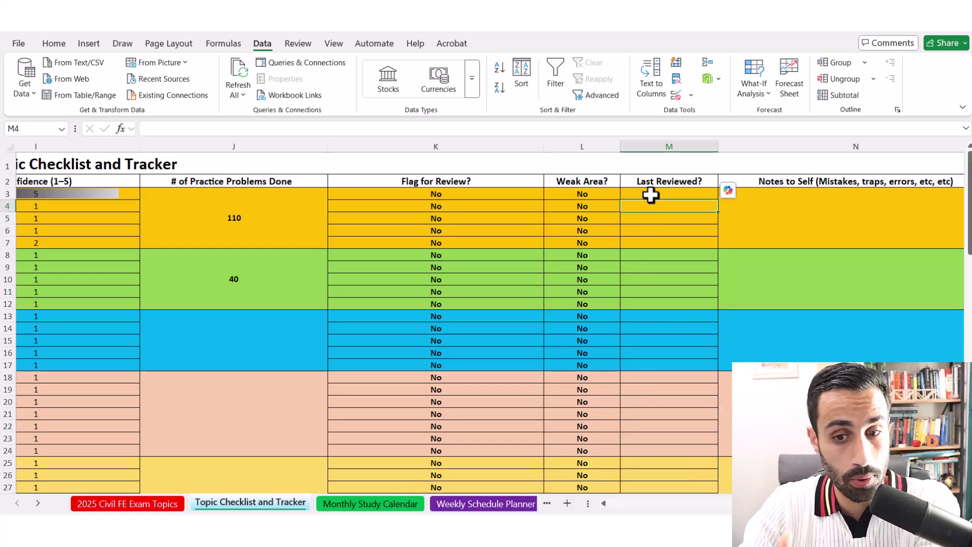
left_click(651, 211)
left_click(650, 219)
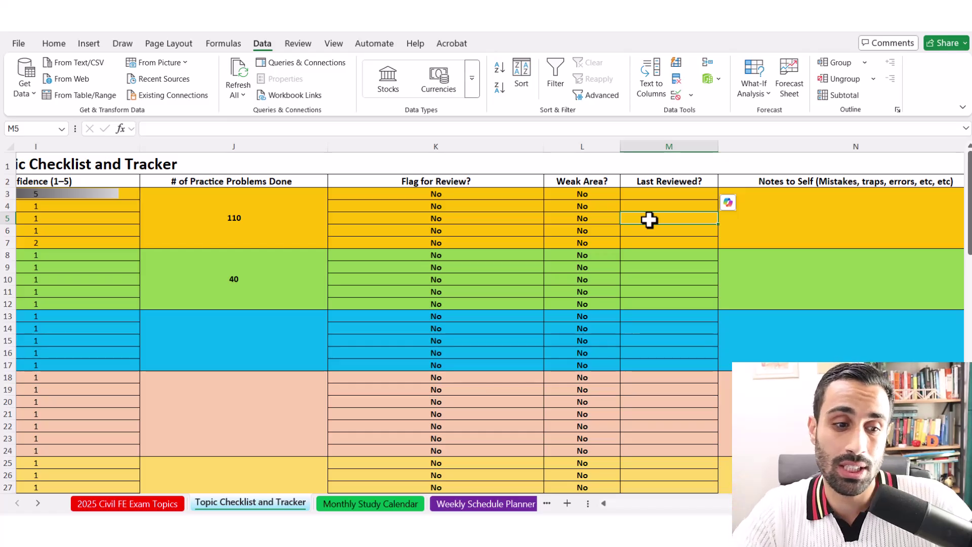
scroll(414, 332, "down", 5)
scroll(425, 336, "up", 5)
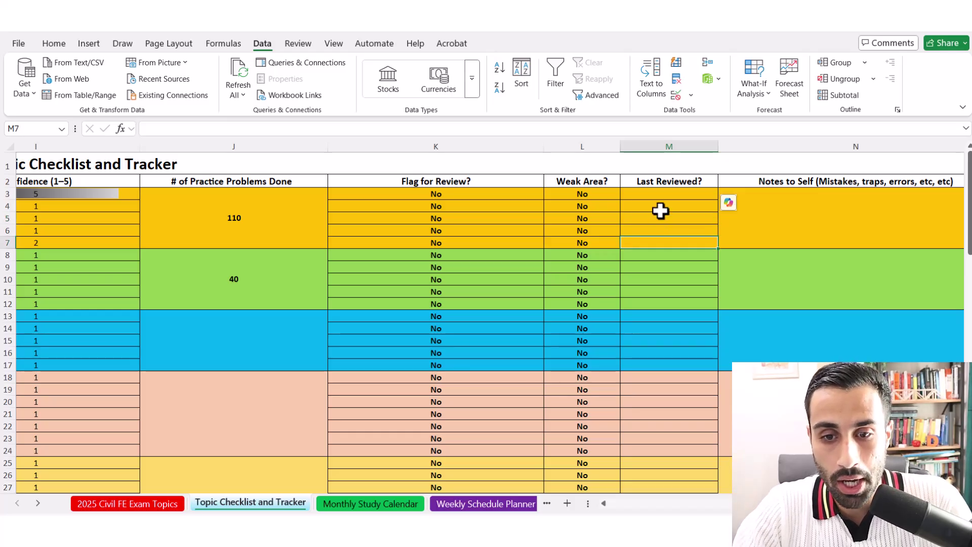
left_click(660, 230)
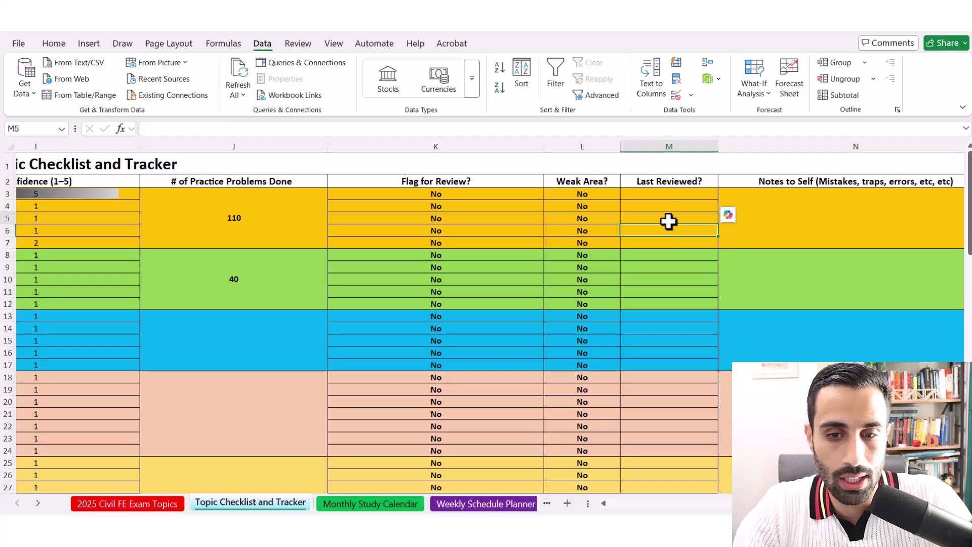
left_click(668, 219)
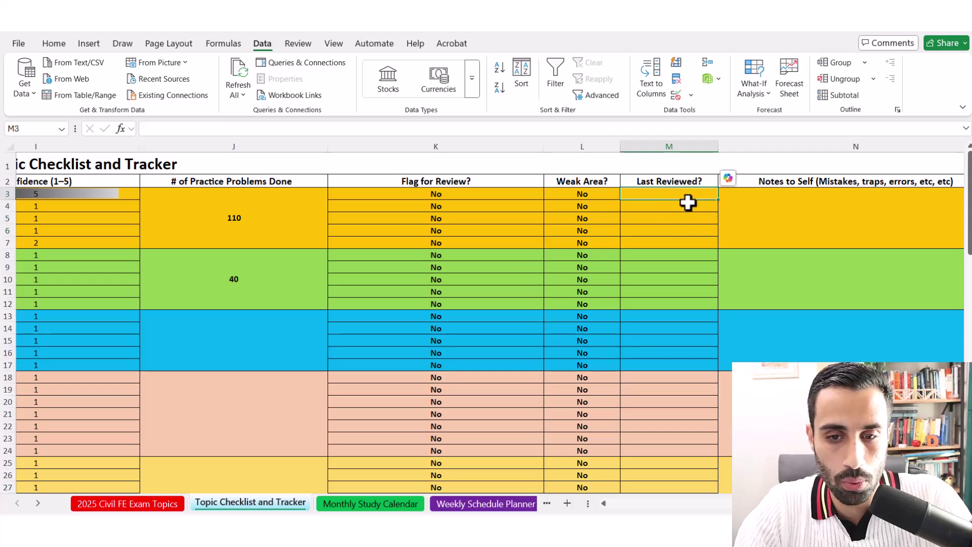
Step: Merge Last Reviewed cells M3:M7 and enter a date there
mouse_move(686, 242)
left_mouse_down()
mouse_move(673, 198)
mouse_move(683, 190)
mouse_move(676, 237)
left_mouse_up()
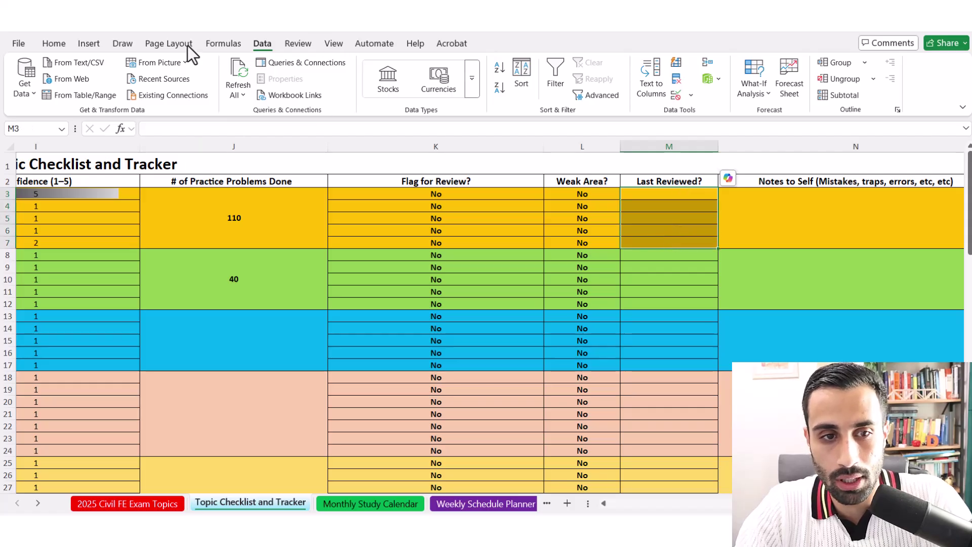
left_click(51, 45)
left_click(323, 88)
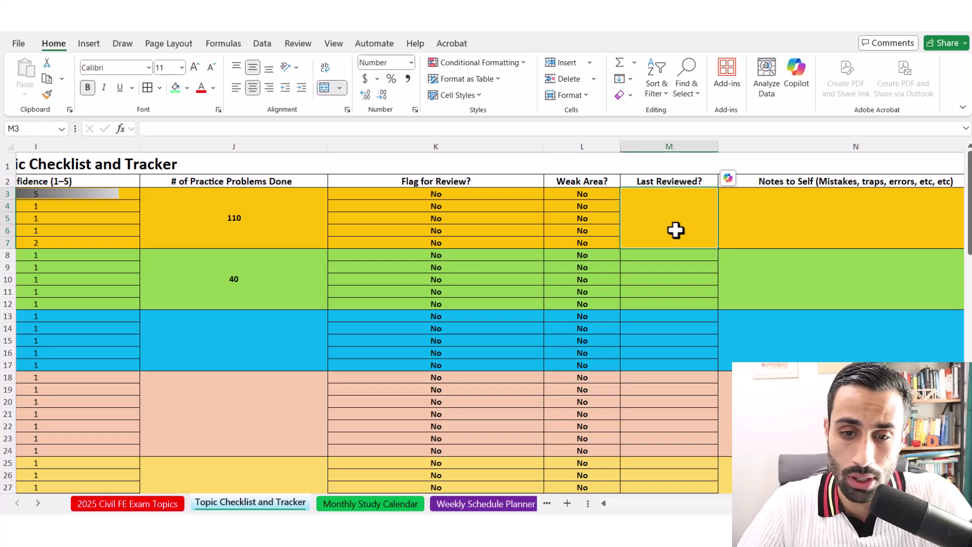
type("7-25-2025")
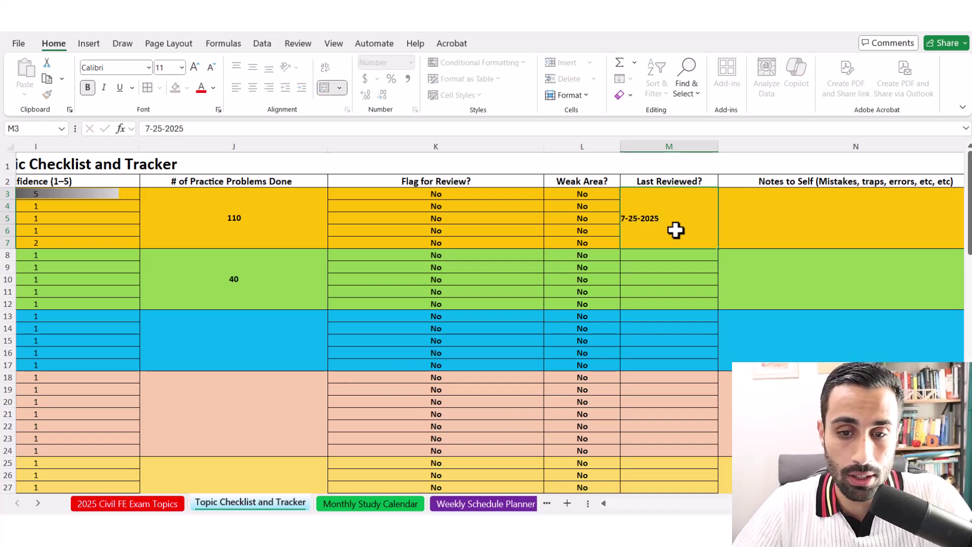
key("Return")
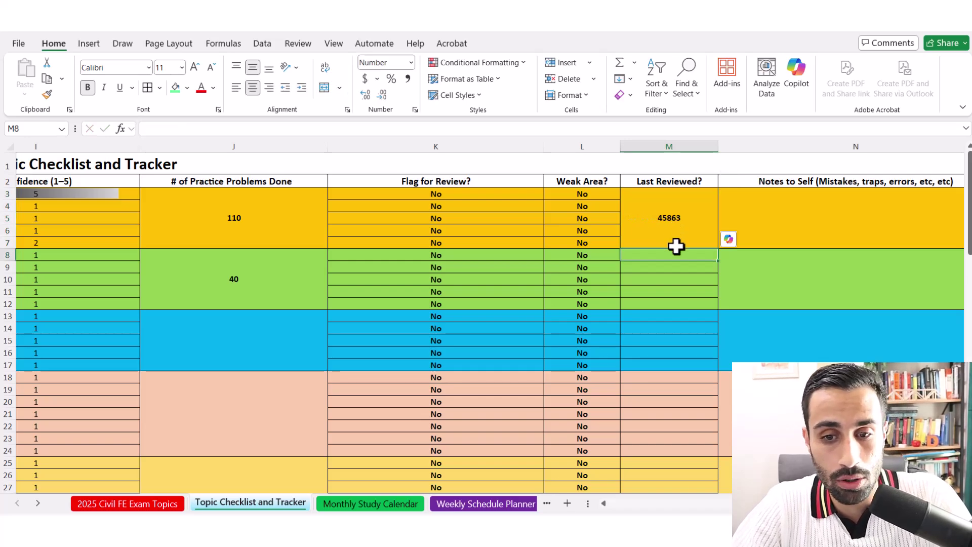
Step: Delete the resulting 45863 value so the merged Last Reviewed cell is empty
left_click(658, 222)
double_click(190, 129)
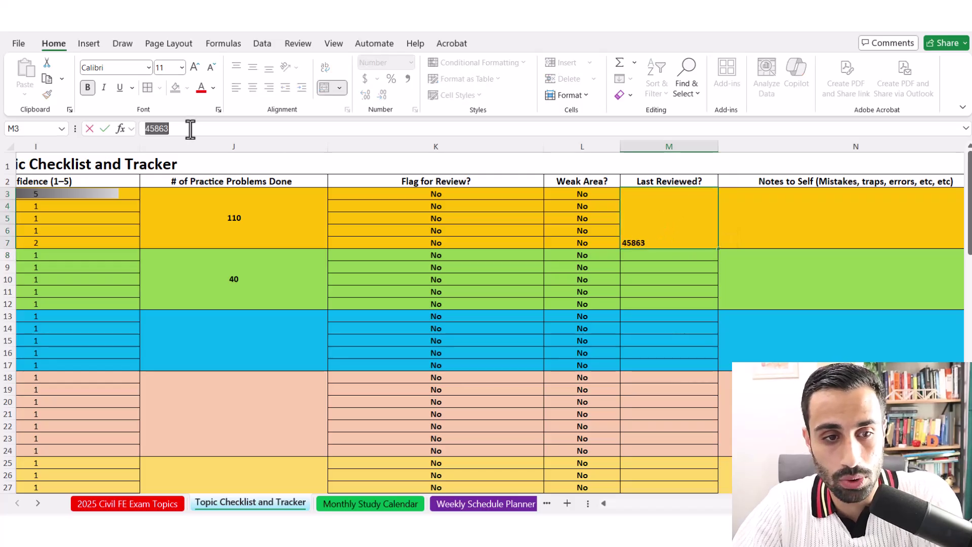
key("BackSpace")
key("Return")
left_click(673, 236)
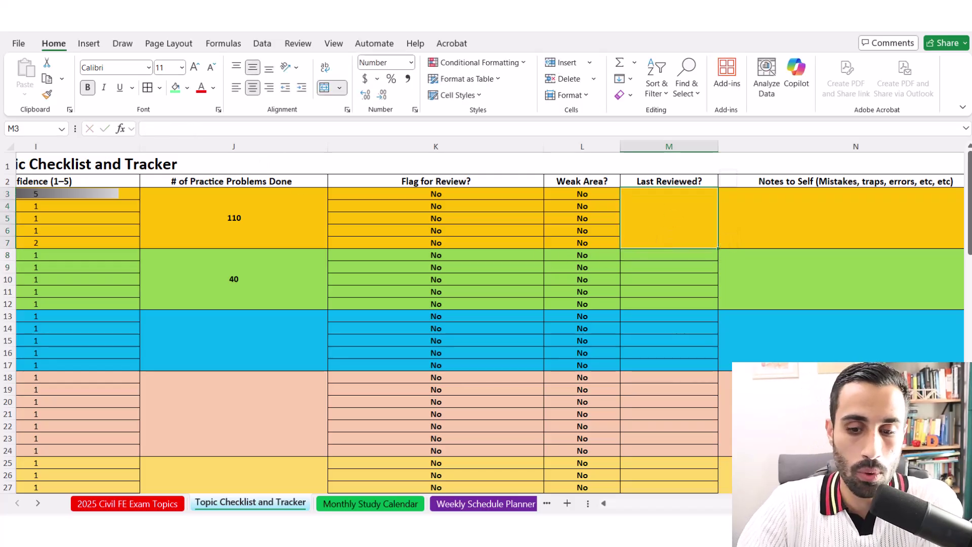
scroll(733, 336, "right", 2)
Step: Scroll through the tracker's topic groups down to Engineering Economics, then go to the Monthly Study Calendar
left_click(717, 218)
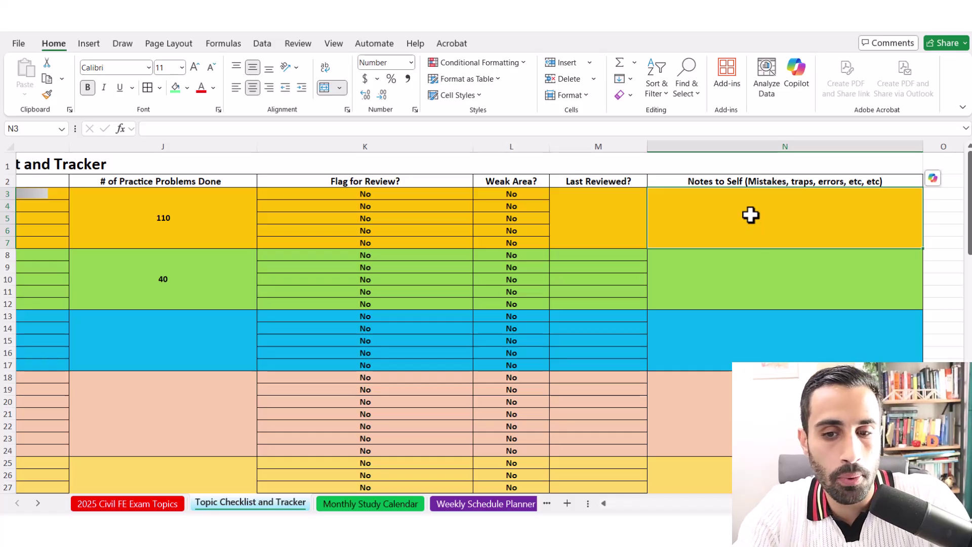
scroll(754, 217, "down", 10)
scroll(773, 274, "down", 7)
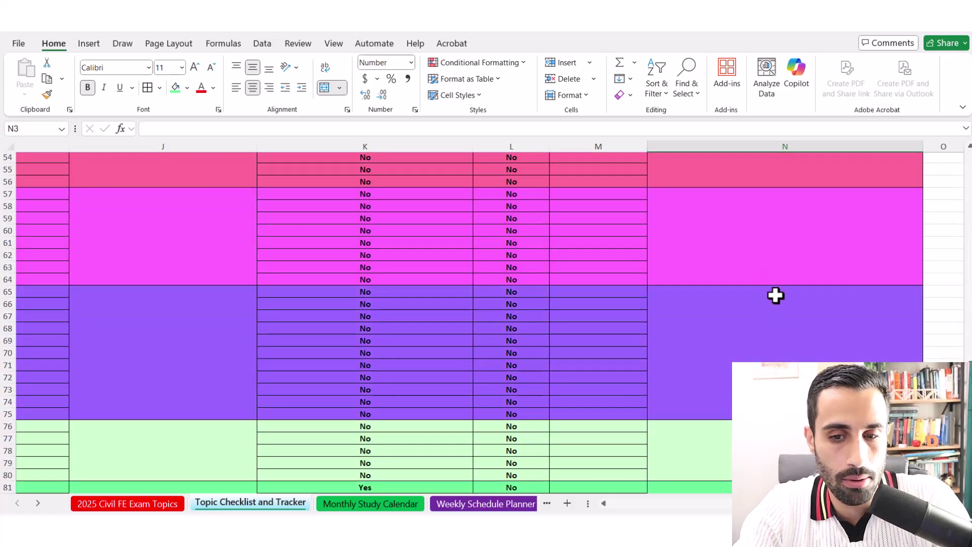
scroll(773, 276, "up", 17)
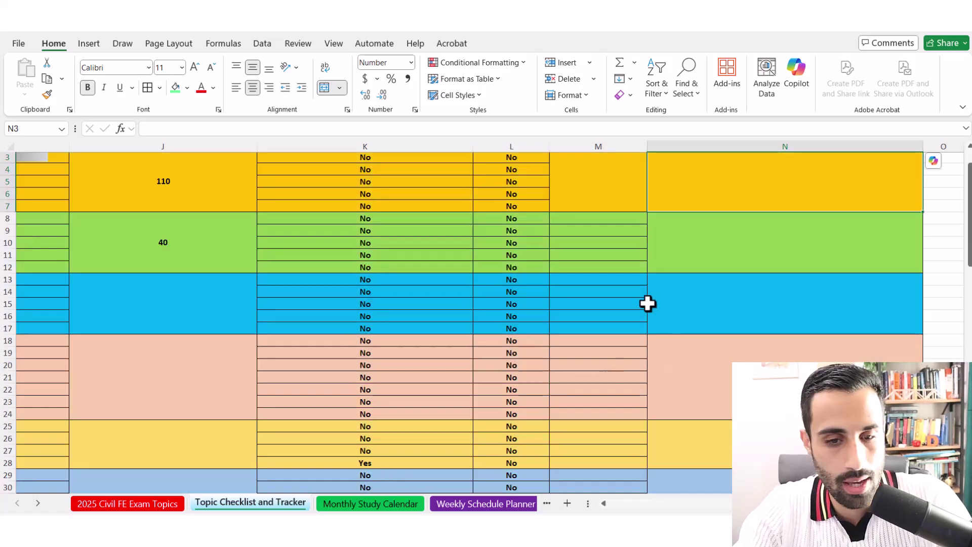
scroll(646, 304, "down", 3, "ctrl")
scroll(529, 336, "down", 2, "ctrl")
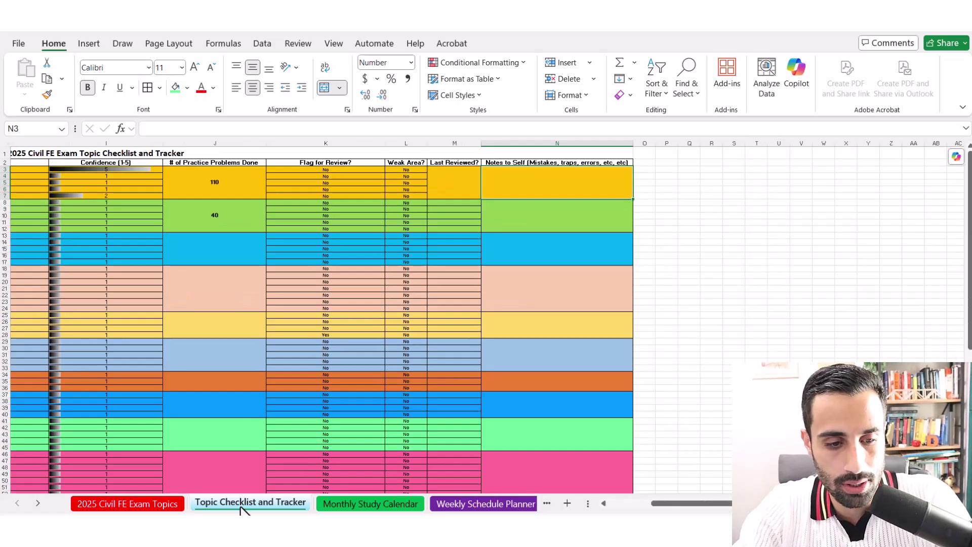
left_click_drag(721, 502, 681, 506)
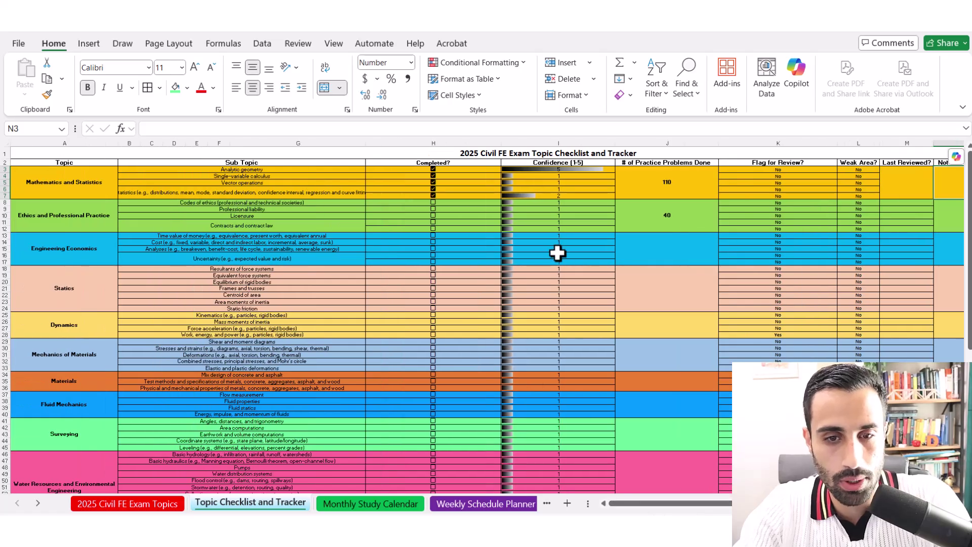
left_click(562, 255)
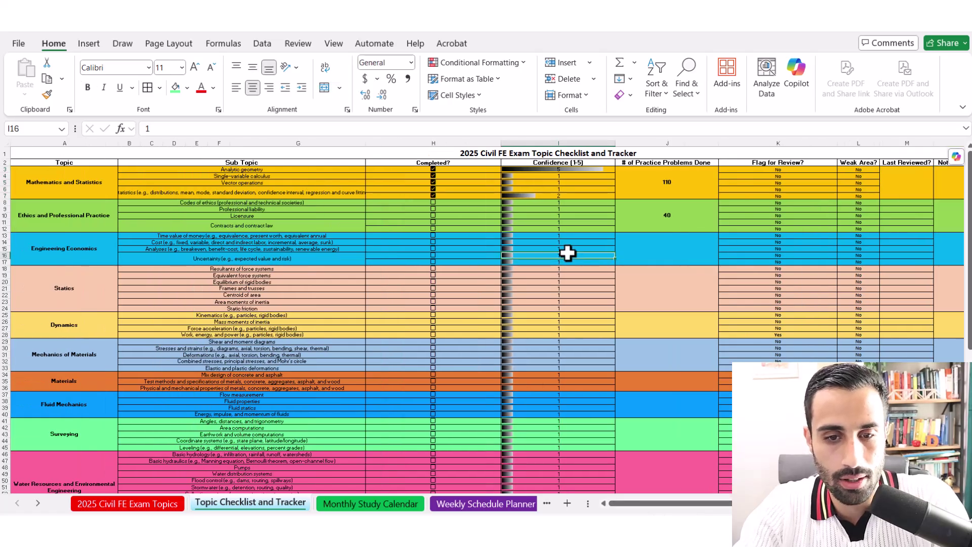
left_click(377, 504)
Step: Look over the daily notes spaces under the June calendar dates
left_click(671, 312)
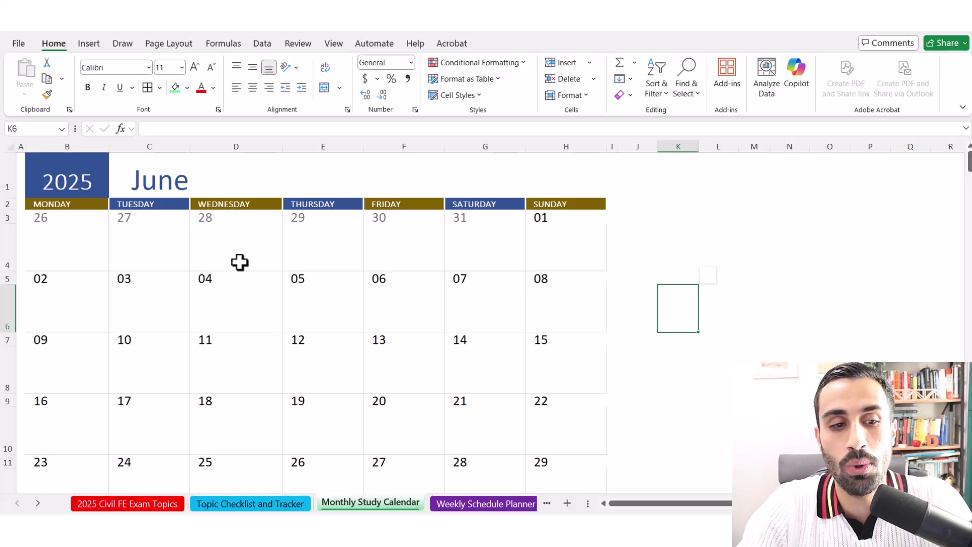
left_click(82, 251)
left_click(151, 238)
left_click(253, 238)
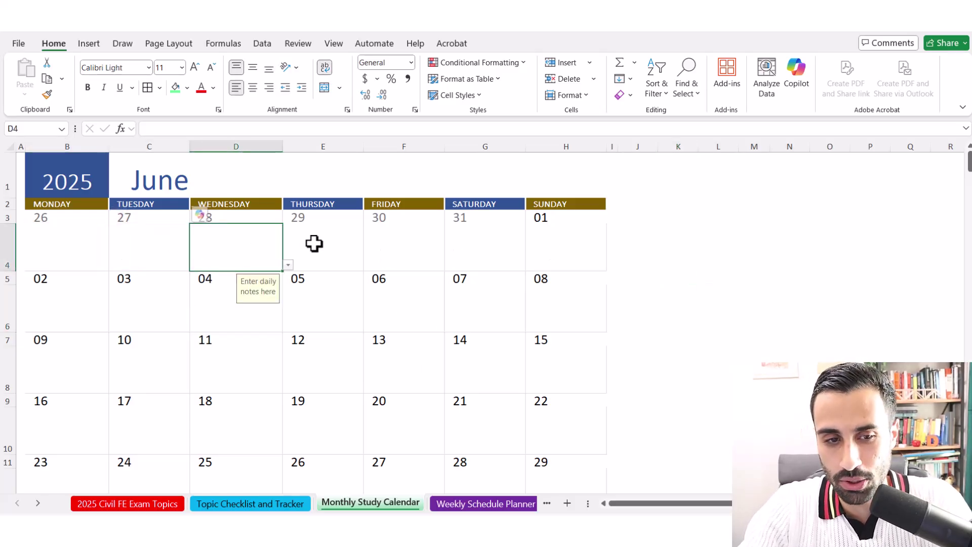
left_click(314, 244)
Step: Pick July from the month cell's dropdown so the calendar shows July 2025
left_click(162, 173)
left_click(369, 193)
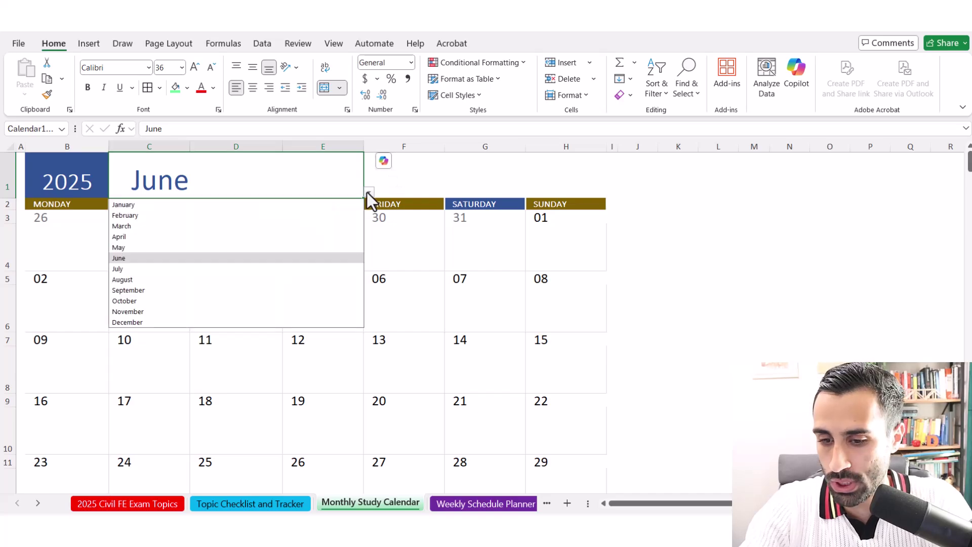
left_click(124, 270)
left_click(495, 238)
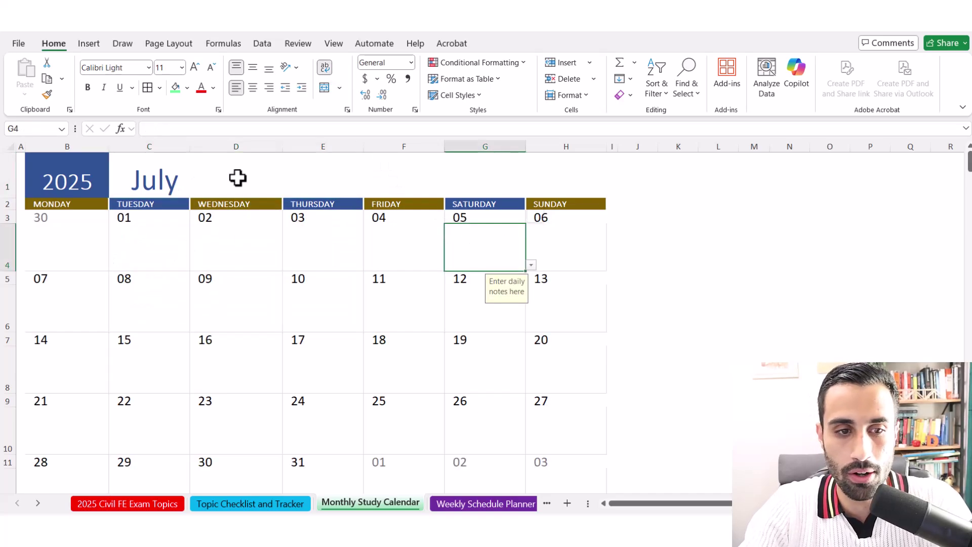
left_click(237, 177)
left_click(369, 193)
left_click(740, 220)
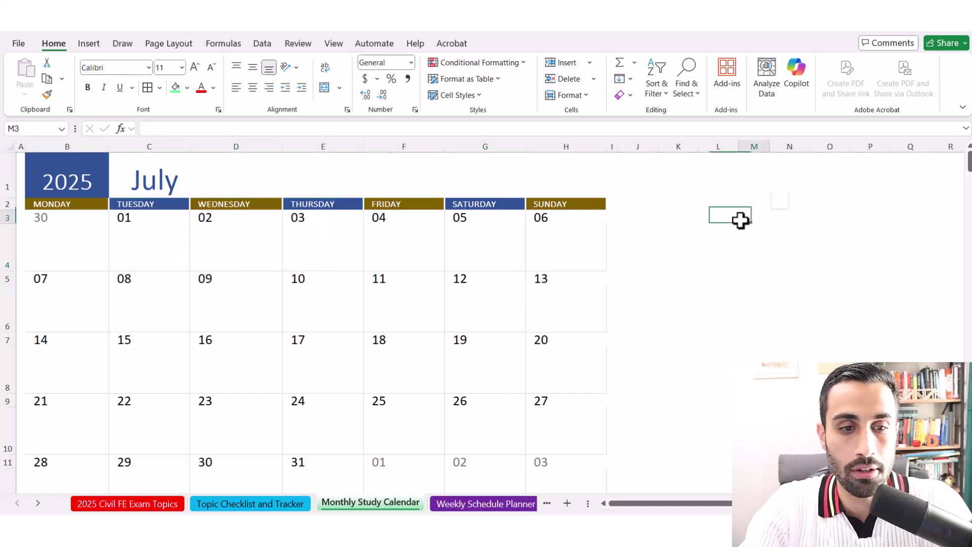
left_click(409, 256)
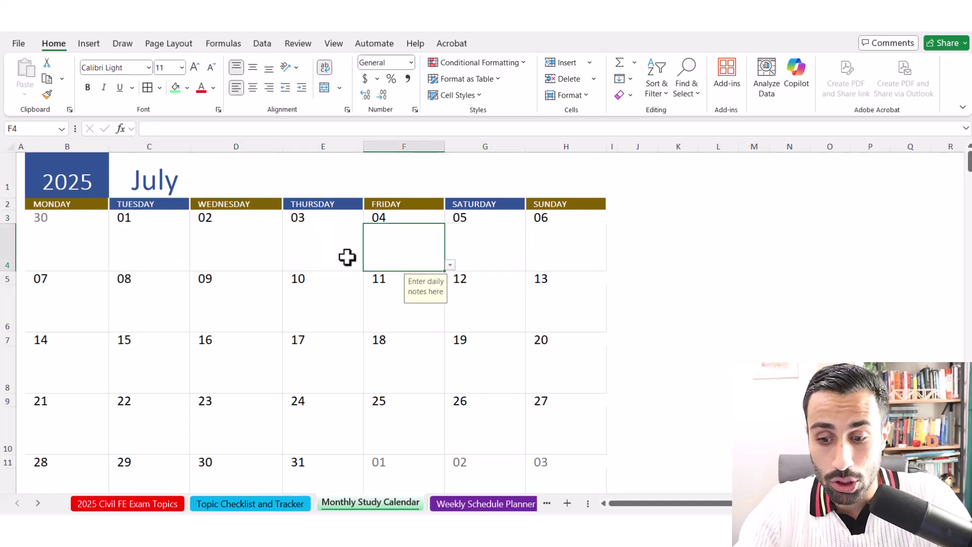
scroll(324, 309, "down", 1)
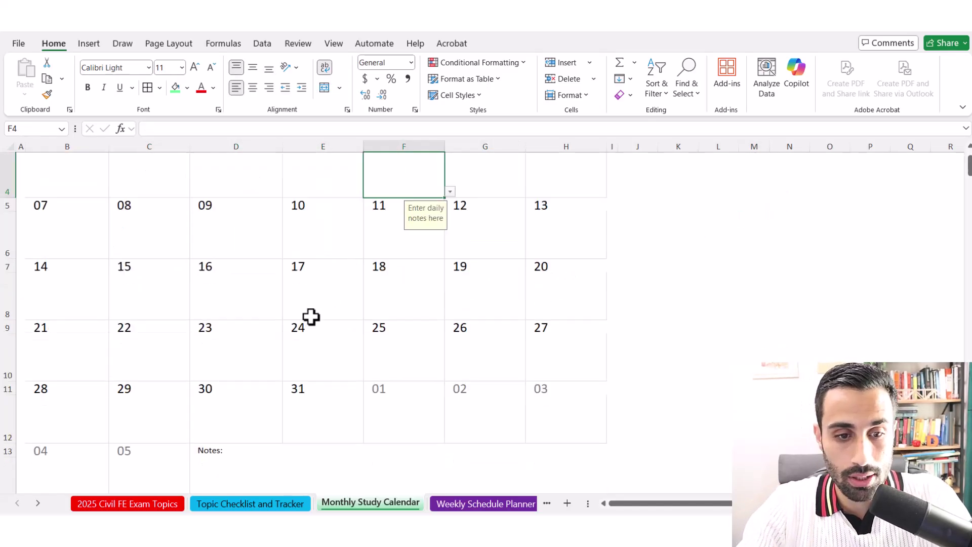
Step: Assign Mathematics and Statistics to July 23 and July 24 from the topic dropdowns
left_click(227, 354)
scroll(230, 344, "up", 1)
scroll(230, 340, "down", 1)
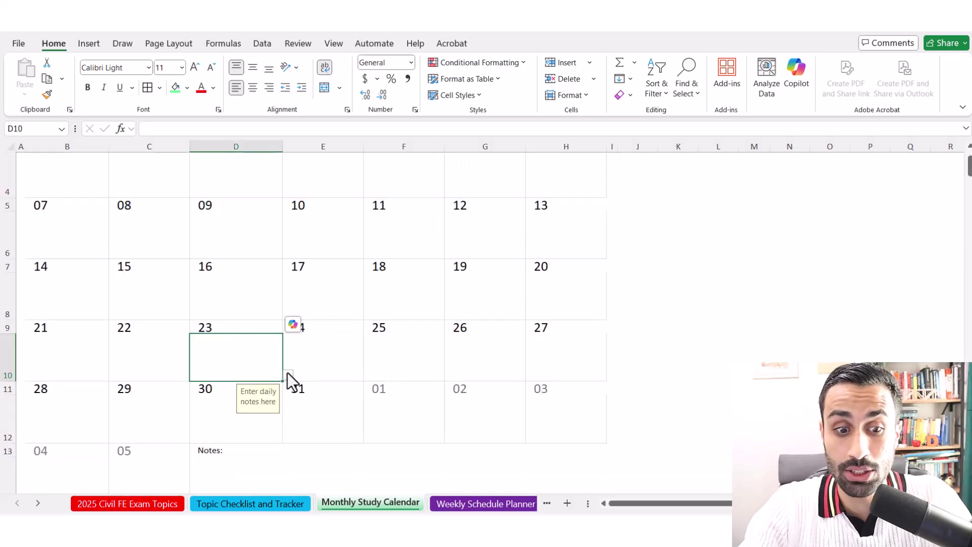
left_click(287, 375)
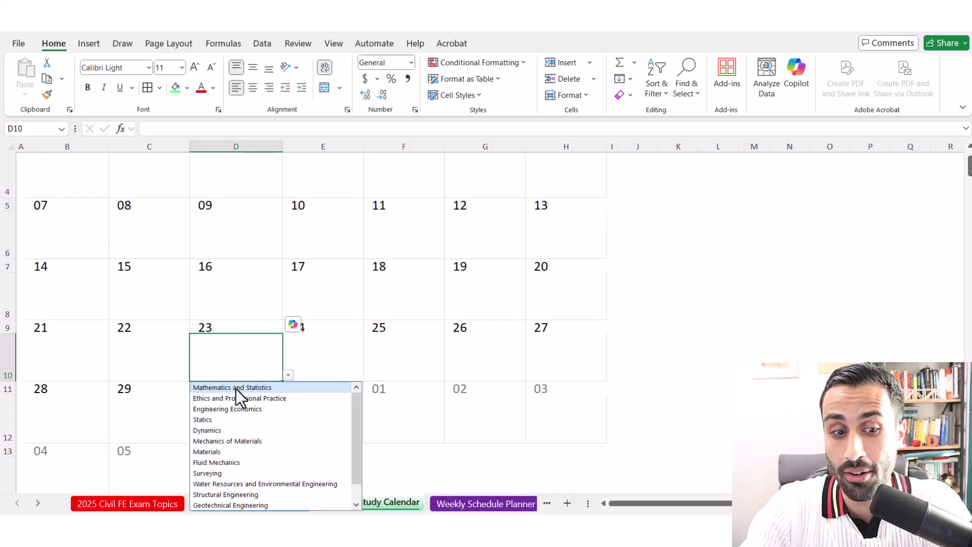
left_click(236, 388)
left_click(334, 349)
left_click(228, 373)
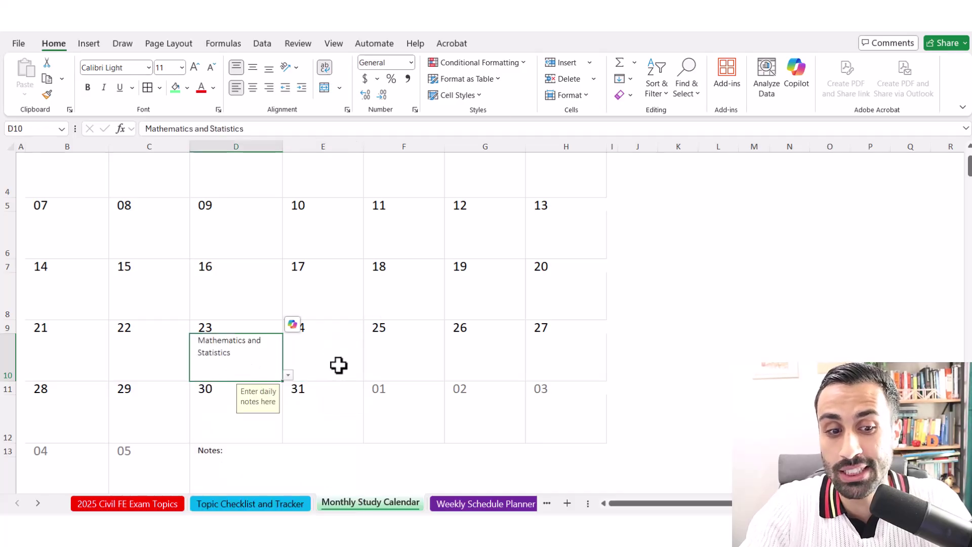
left_click(338, 364)
left_click(368, 374)
left_click(347, 388)
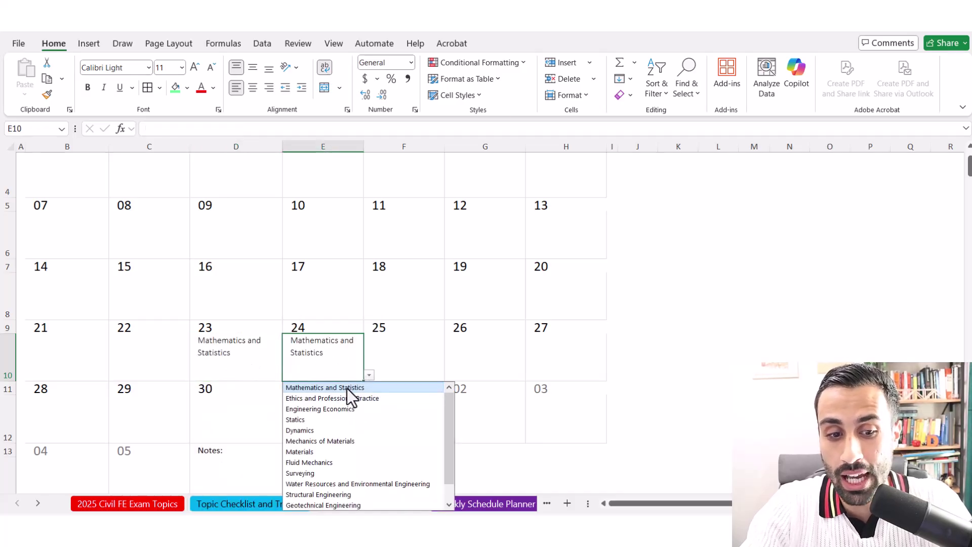
Step: Type 'Break Day!' in July 25's notes space
left_click(389, 360)
left_click(294, 362)
left_click(250, 362)
left_click(323, 360)
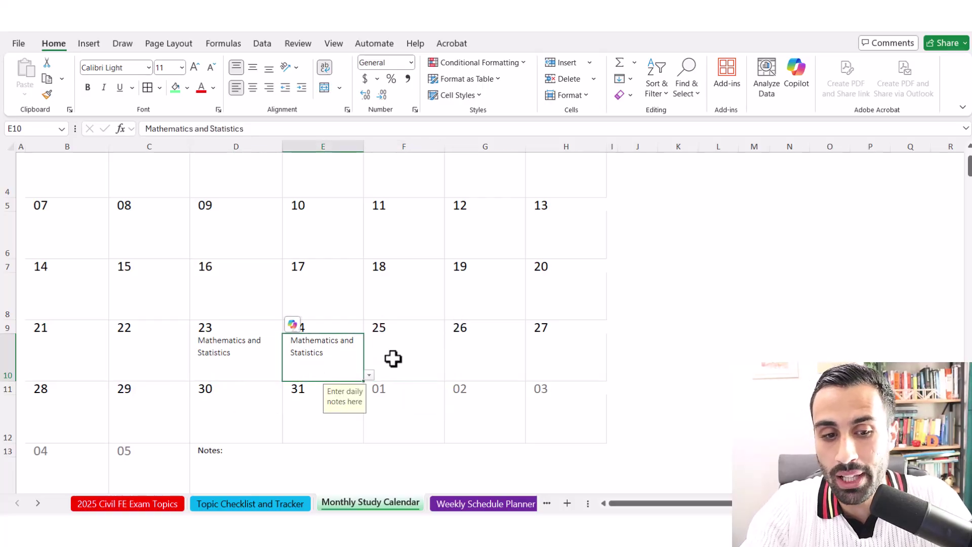
left_click(393, 358)
left_click(347, 358)
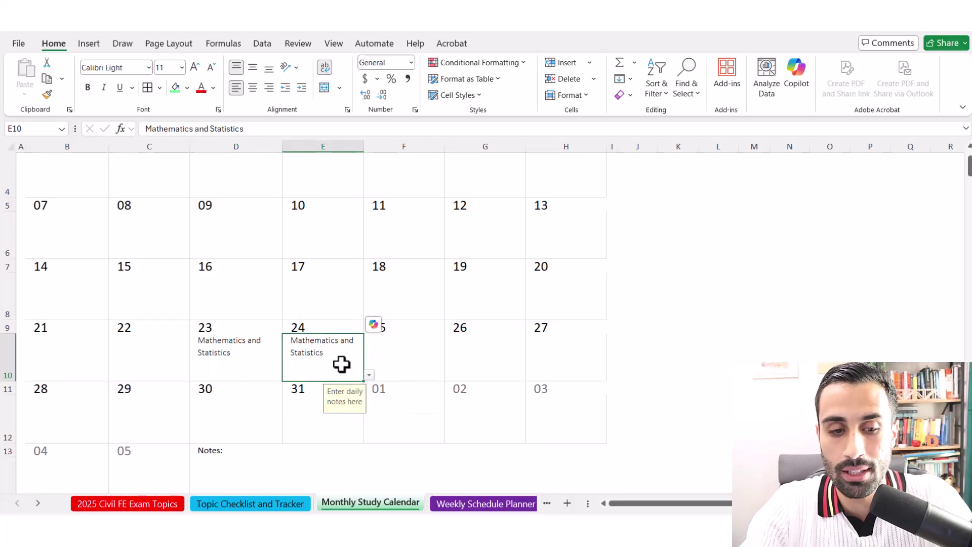
left_click(401, 362)
left_click(334, 362)
left_click(412, 362)
scroll(443, 373, "up", 1)
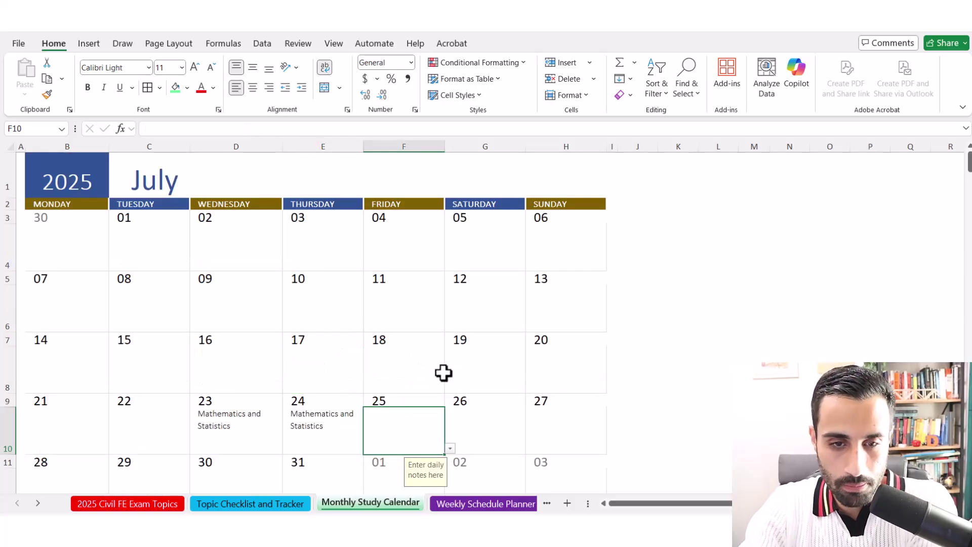
scroll(455, 343, "down", 1)
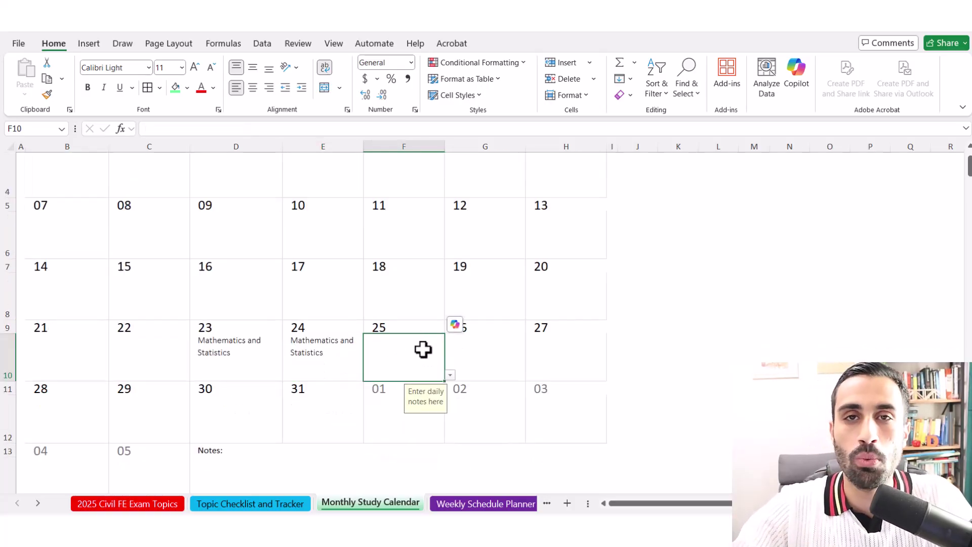
type("Br")
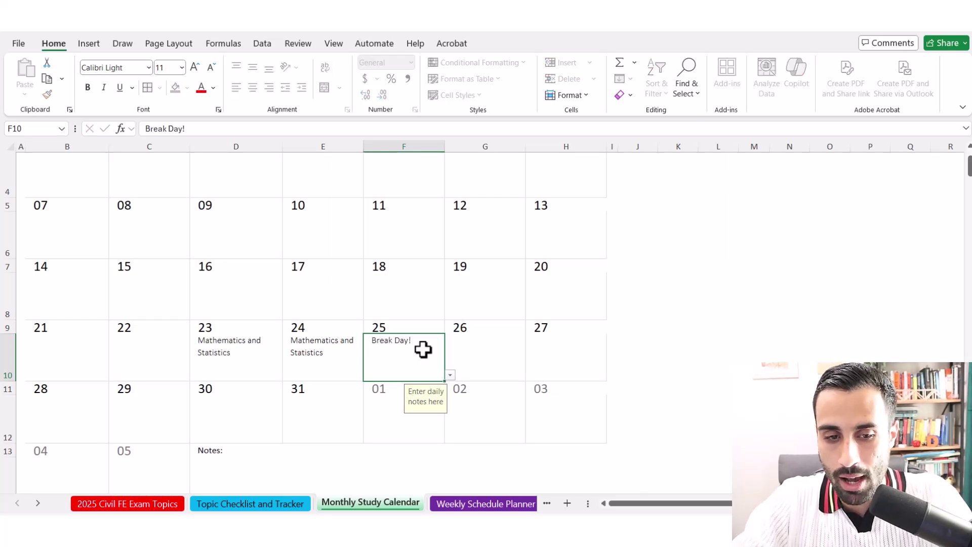
type("eak Day!")
key("Return")
Step: Assign Mathematics and Statistics to July 26, 27 and 28
left_click(389, 425)
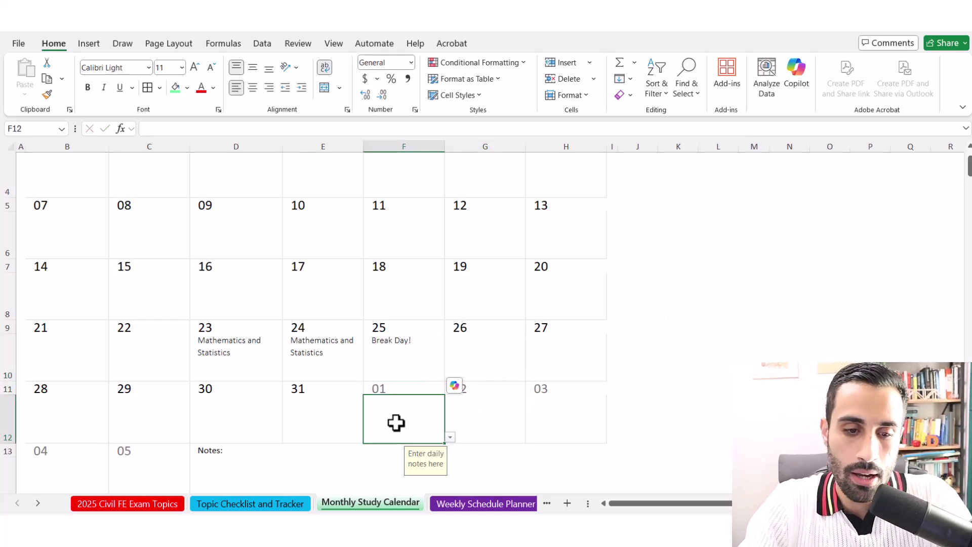
scroll(394, 423, "up", 1)
scroll(397, 384, "down", 2)
left_click(487, 328)
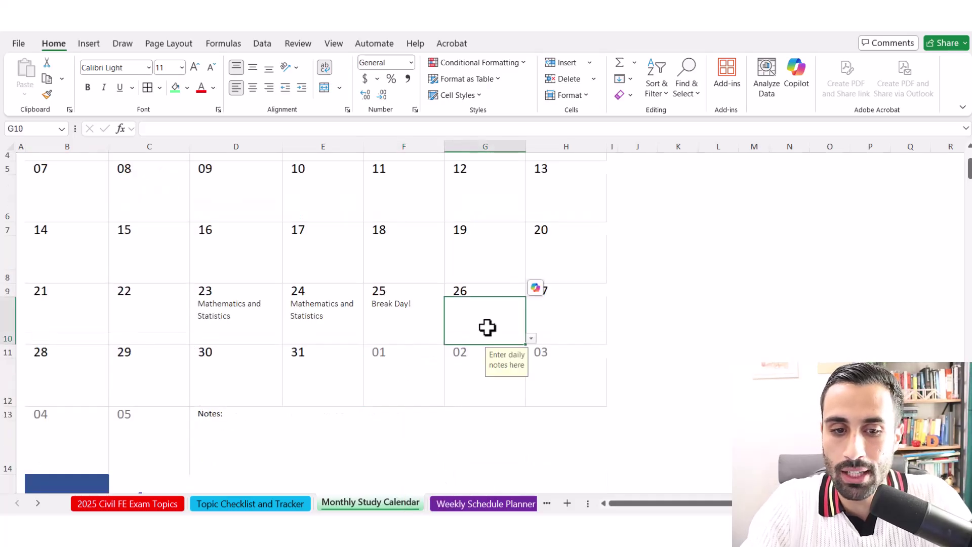
left_click(531, 338)
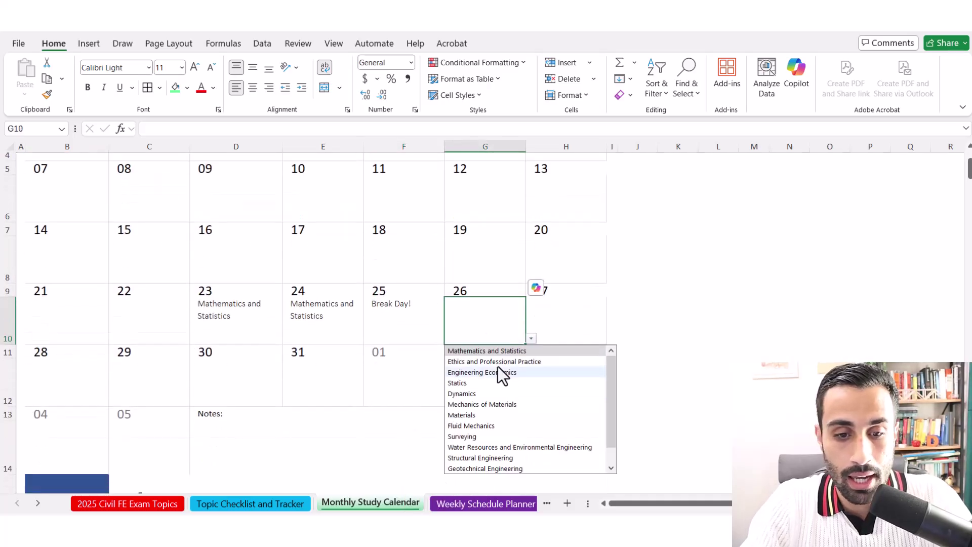
left_click(496, 350)
left_click(581, 319)
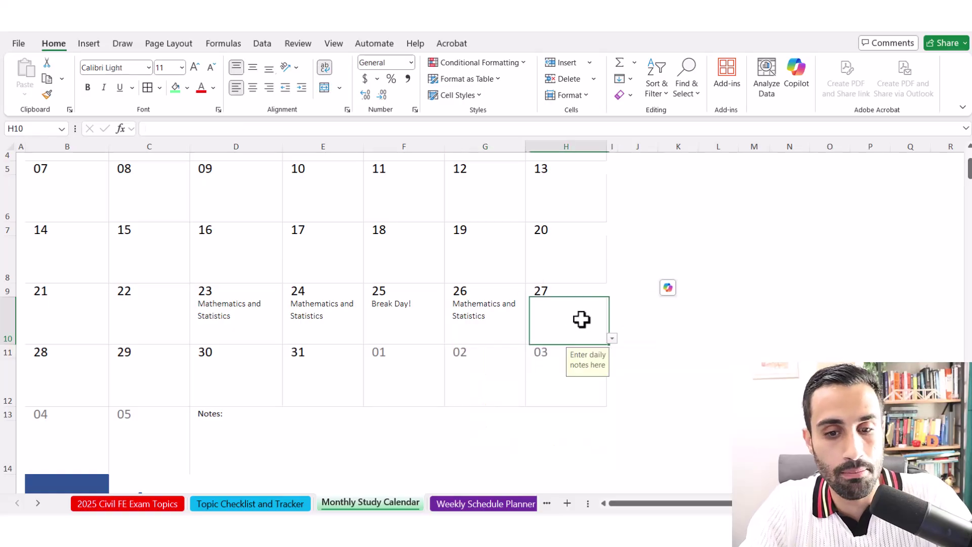
left_click(611, 338)
left_click(590, 350)
left_click(677, 320)
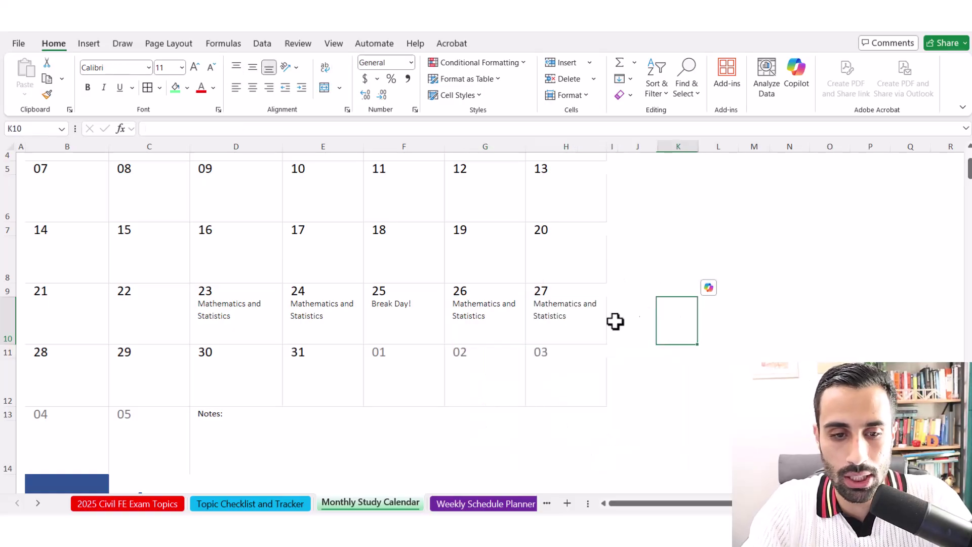
left_click(81, 379)
left_click(113, 401)
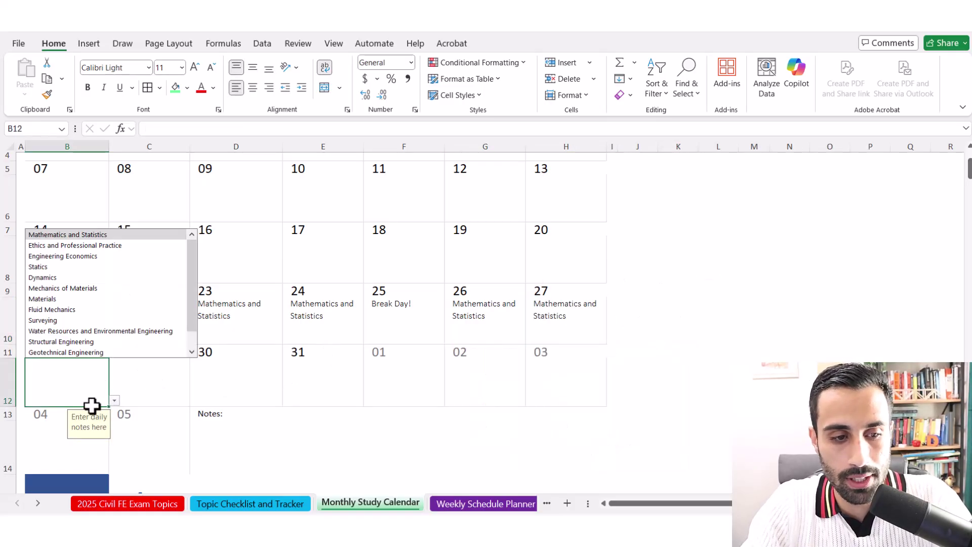
left_click(86, 235)
left_click(147, 387)
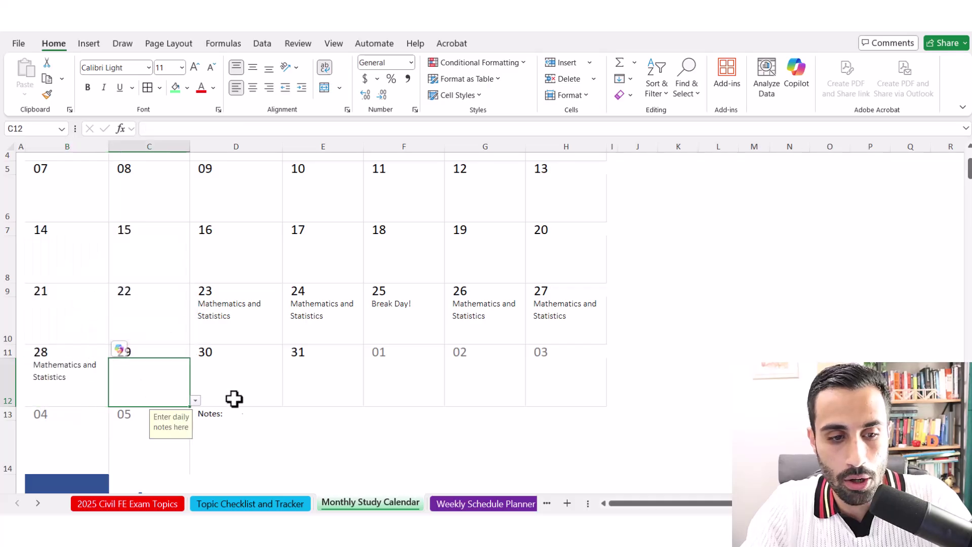
scroll(271, 396, "up", 2)
Step: Scroll down to December and enter 'Exam Date' in the December 30 notes cell
left_click(654, 292)
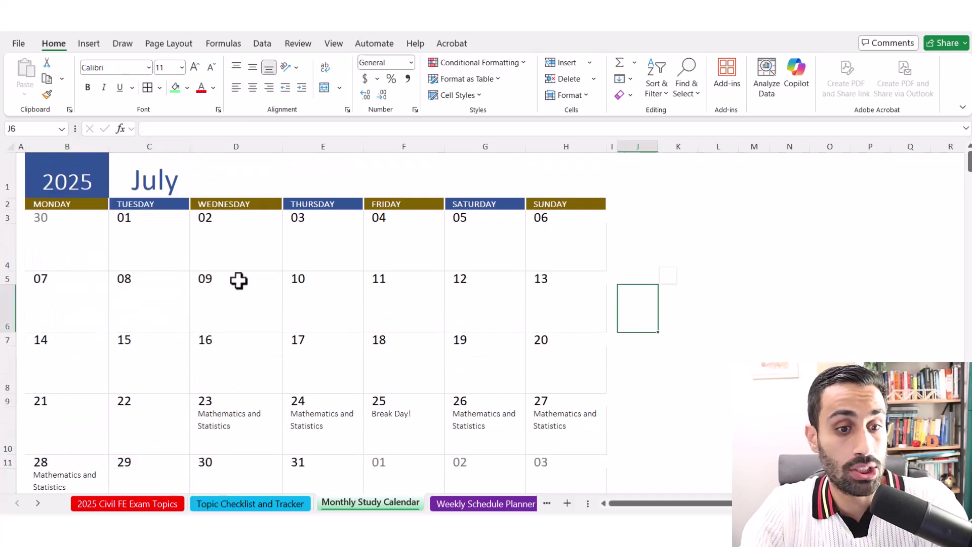
scroll(254, 287, "down", 13)
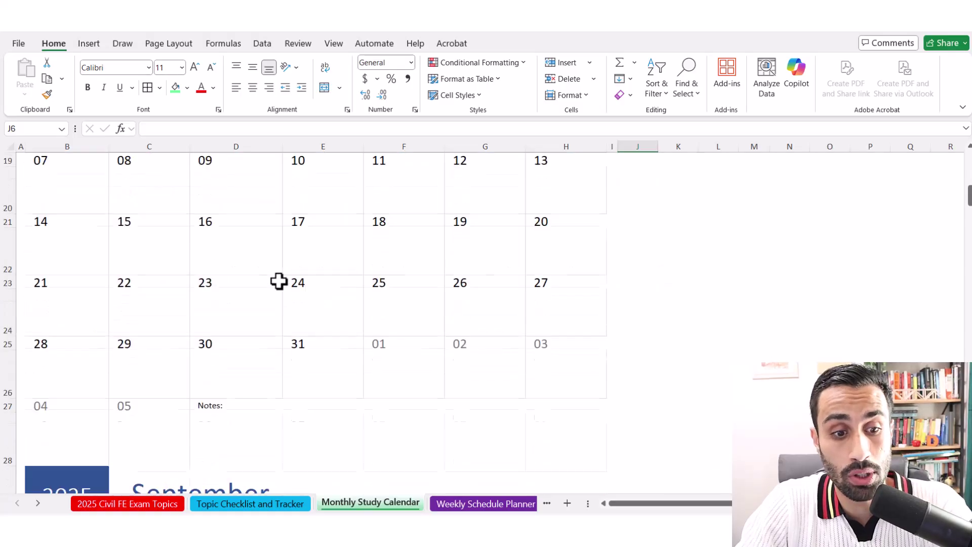
scroll(292, 274, "down", 10)
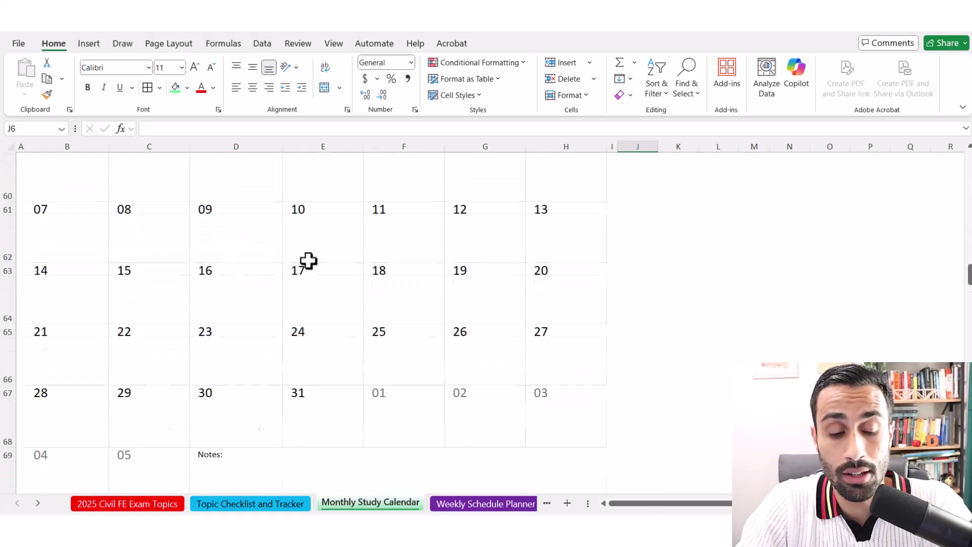
scroll(290, 415, "down", 1)
left_click(261, 393)
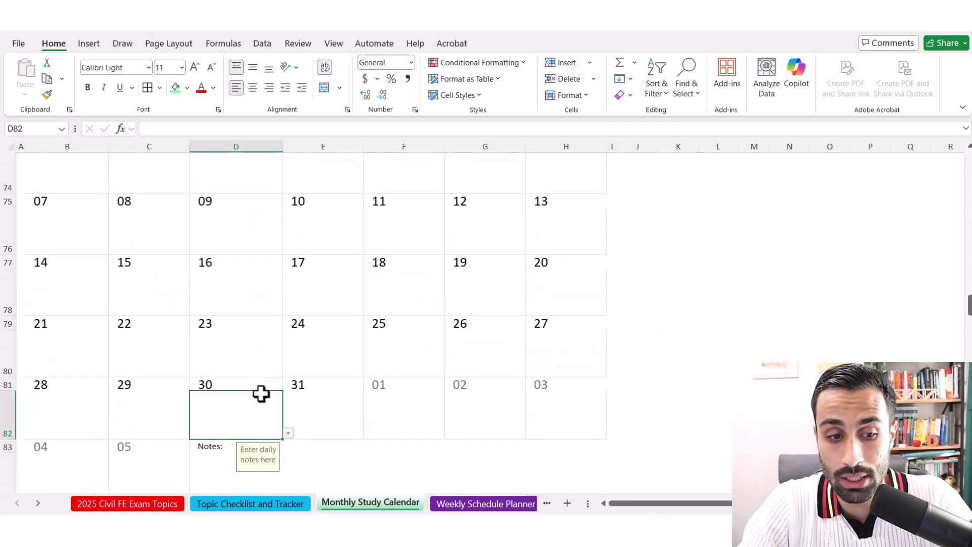
type("Exam Date")
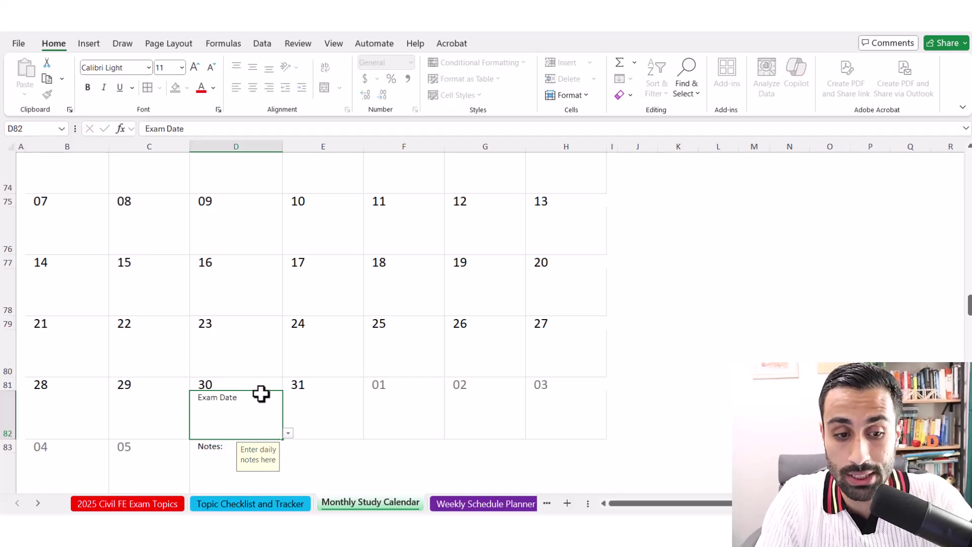
key("Return")
left_click(261, 394)
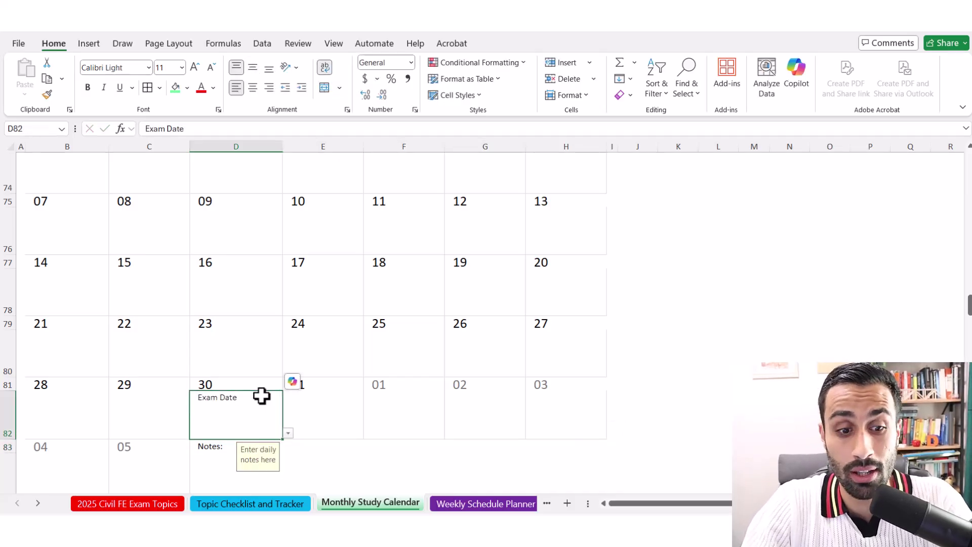
Step: Set the July 29 topic dropdown to Mathematics and Statistics
scroll(290, 388, "down", 2)
scroll(305, 381, "up", 15)
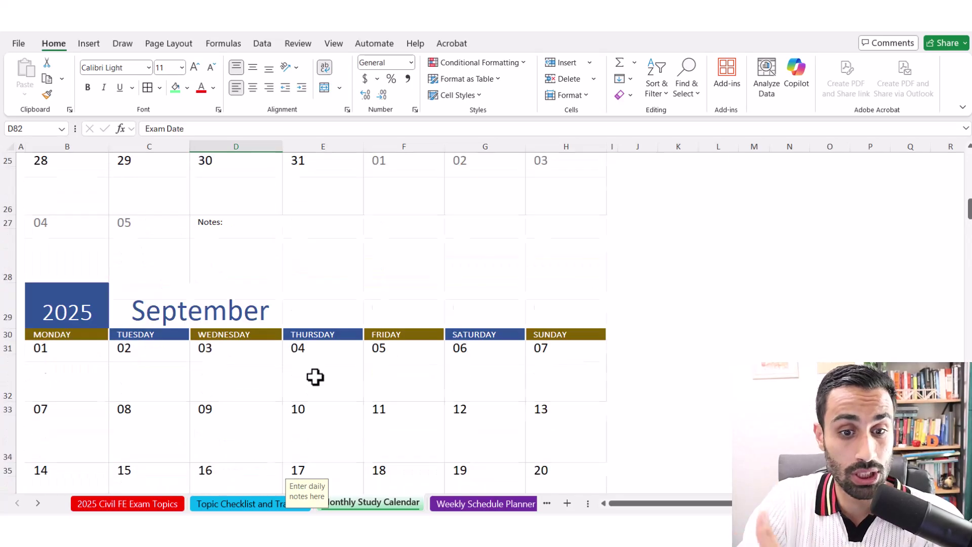
scroll(314, 376, "up", 7)
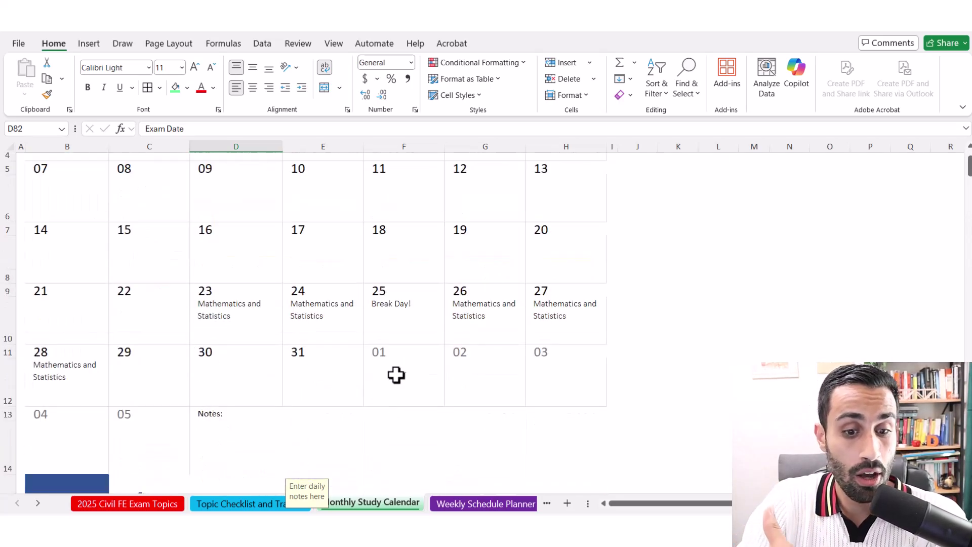
left_click(335, 321)
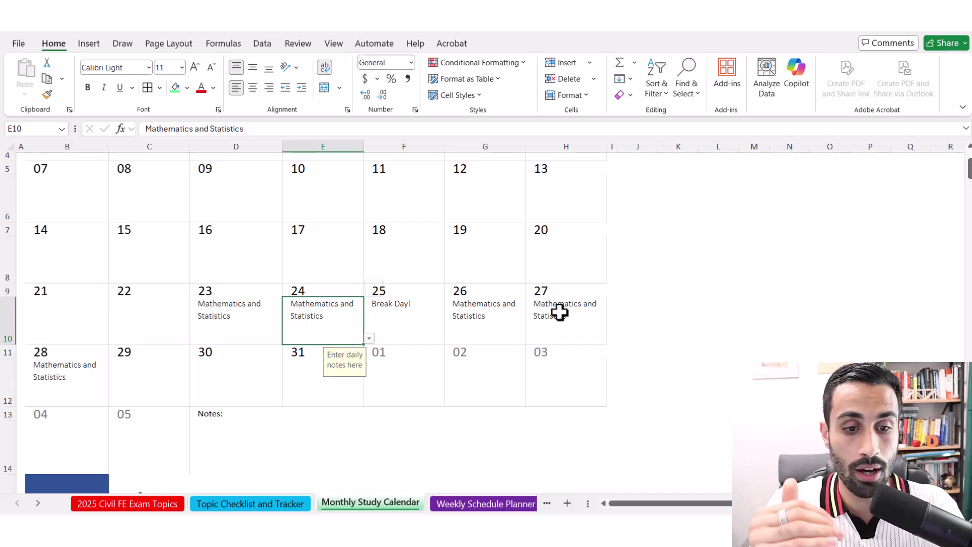
left_click(661, 330)
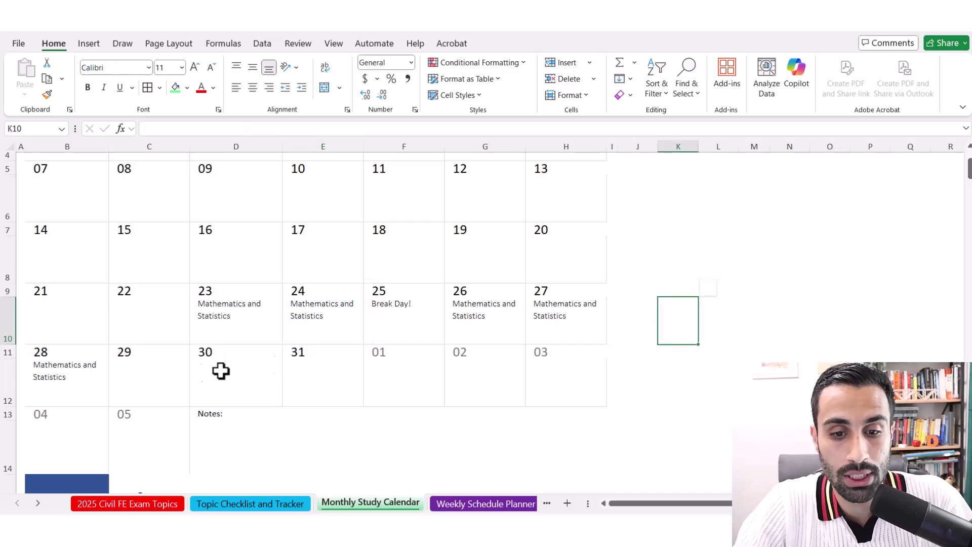
left_click(148, 377)
type("fkdja")
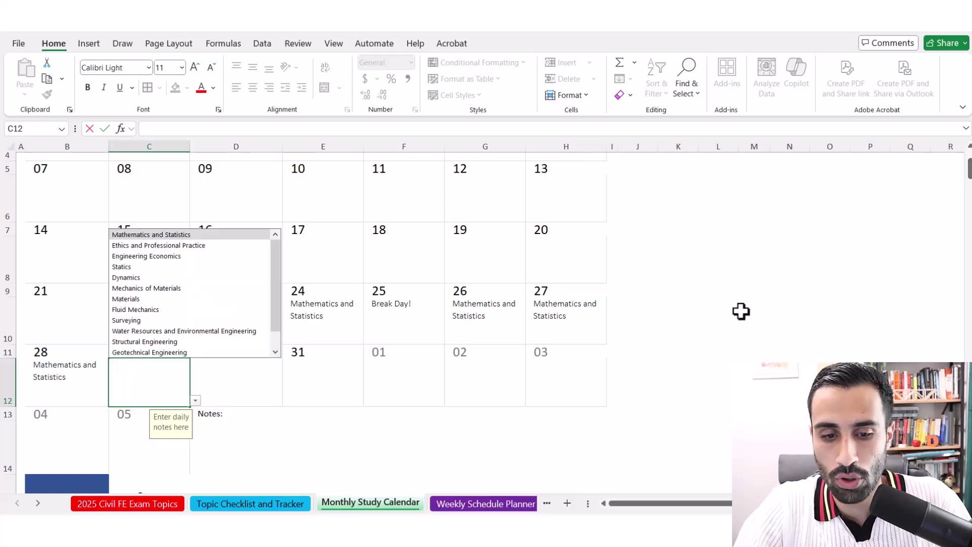
key("Return")
left_click(506, 503)
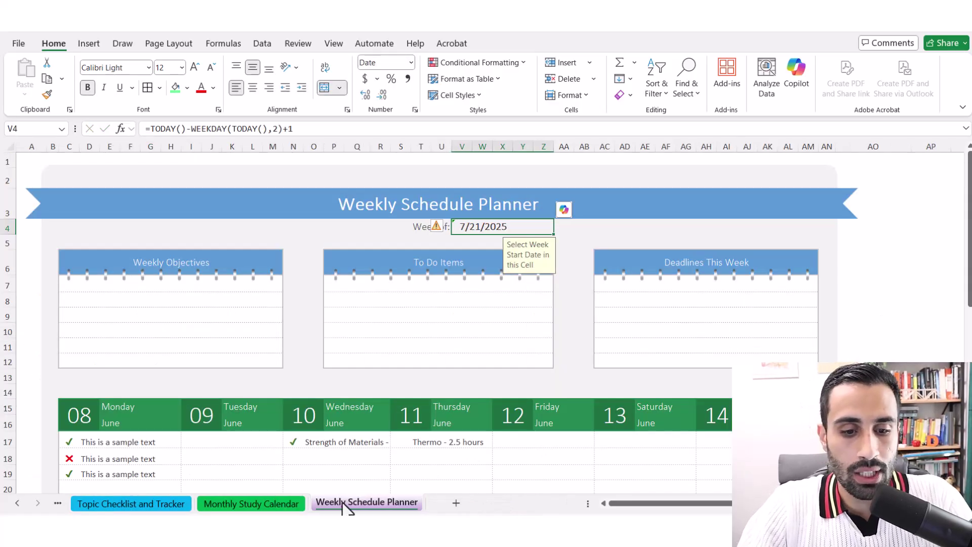
scroll(357, 387, "down", 3)
scroll(362, 369, "up", 3)
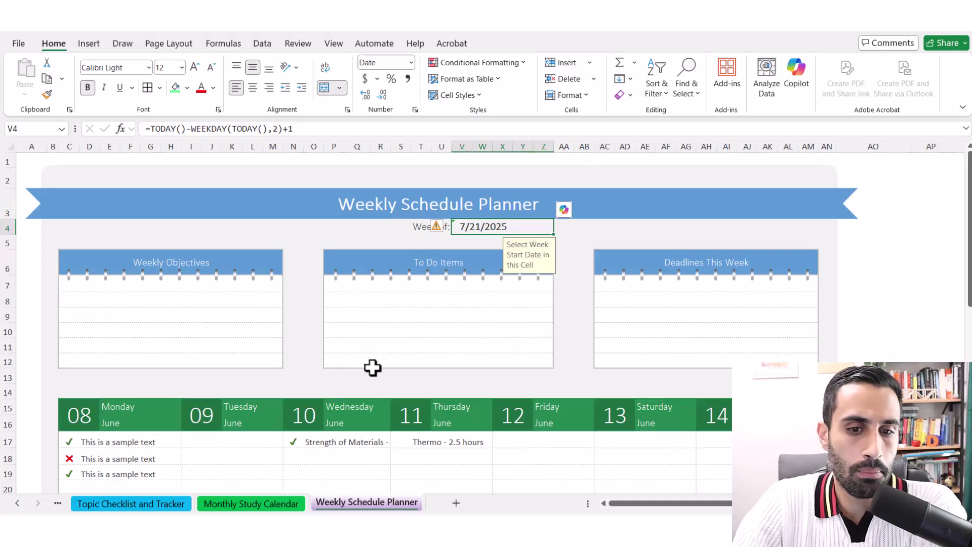
scroll(347, 367, "down", 3)
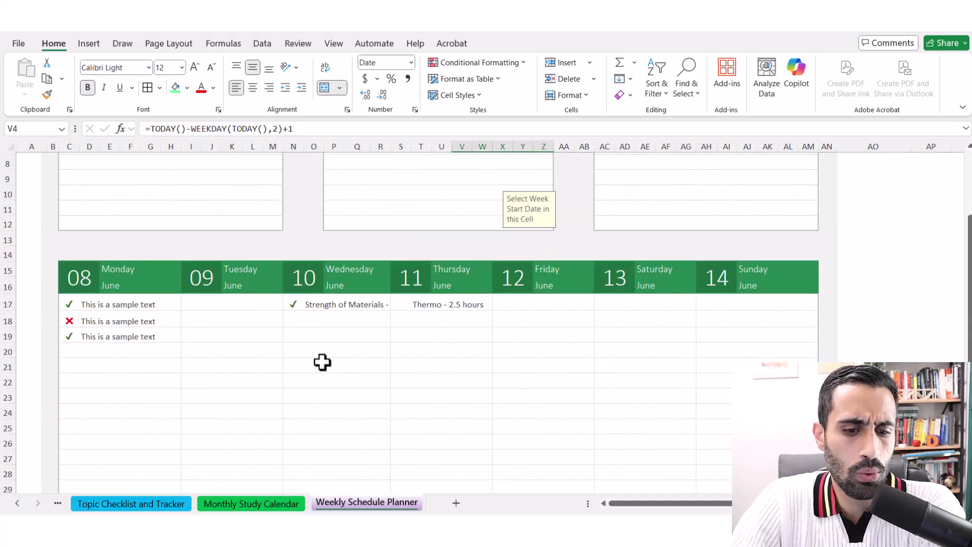
left_click(248, 503)
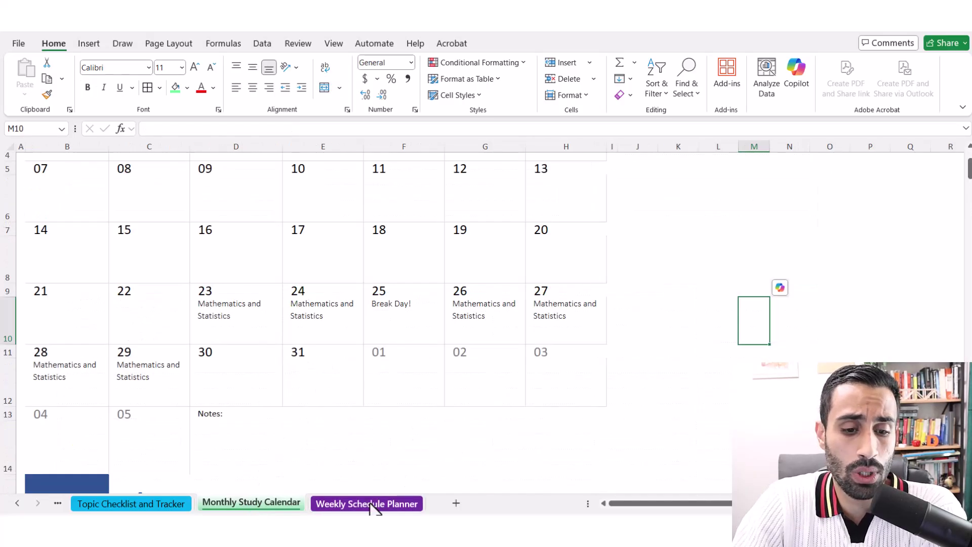
left_click(374, 503)
scroll(355, 334, "up", 3)
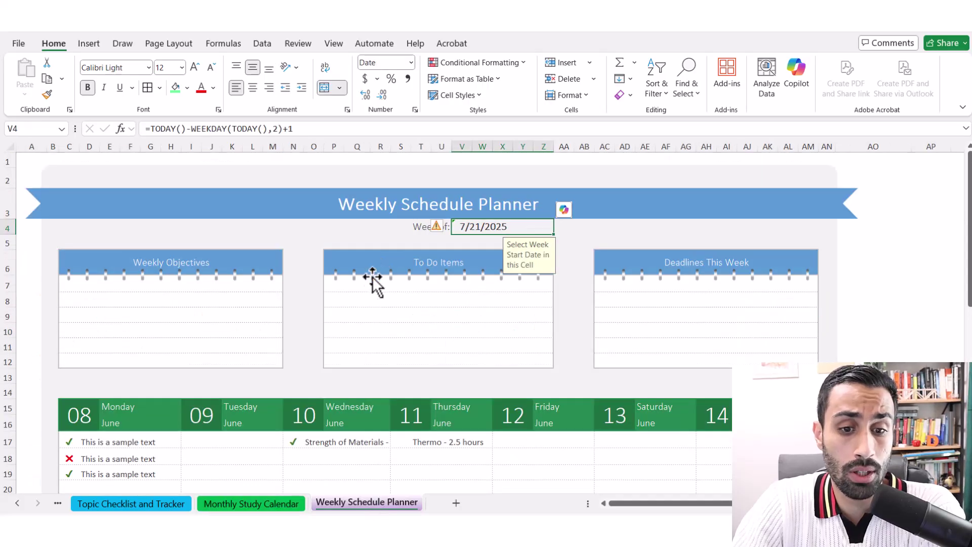
left_click(306, 273)
left_click(256, 277)
left_click(213, 302)
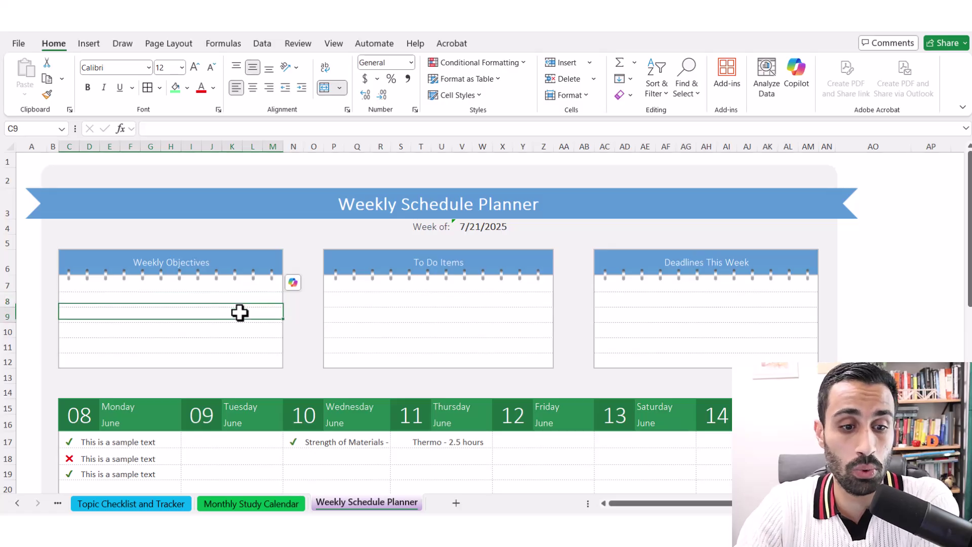
left_click(235, 313)
left_click(202, 286)
left_click(192, 328)
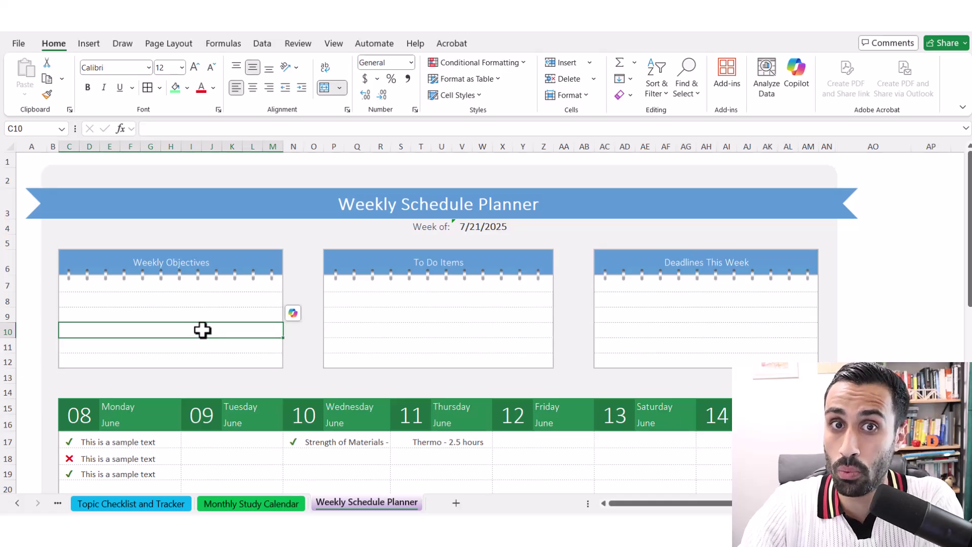
left_click(356, 317)
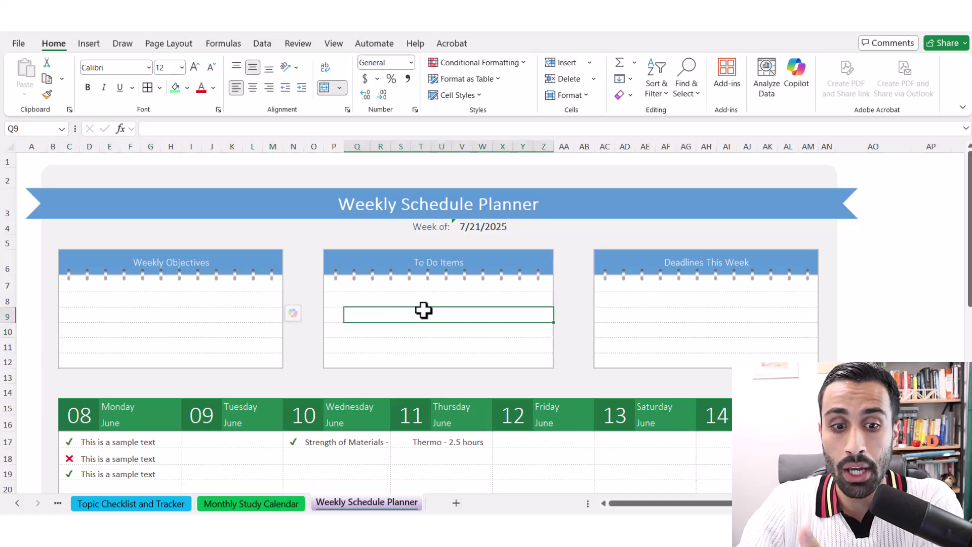
left_click(740, 314)
scroll(739, 306, "down", 3)
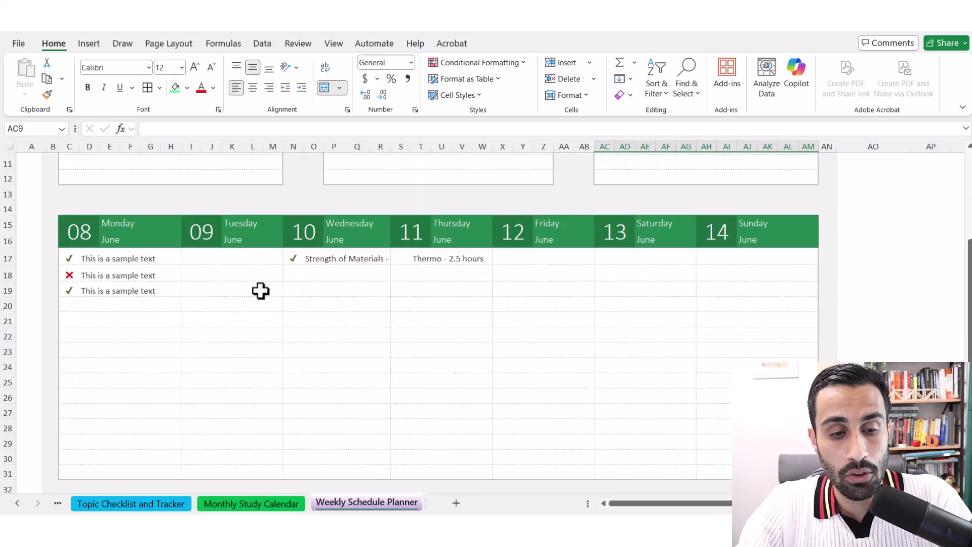
scroll(238, 309, "up", 3)
scroll(210, 327, "down", 3)
scroll(705, 334, "up", 3)
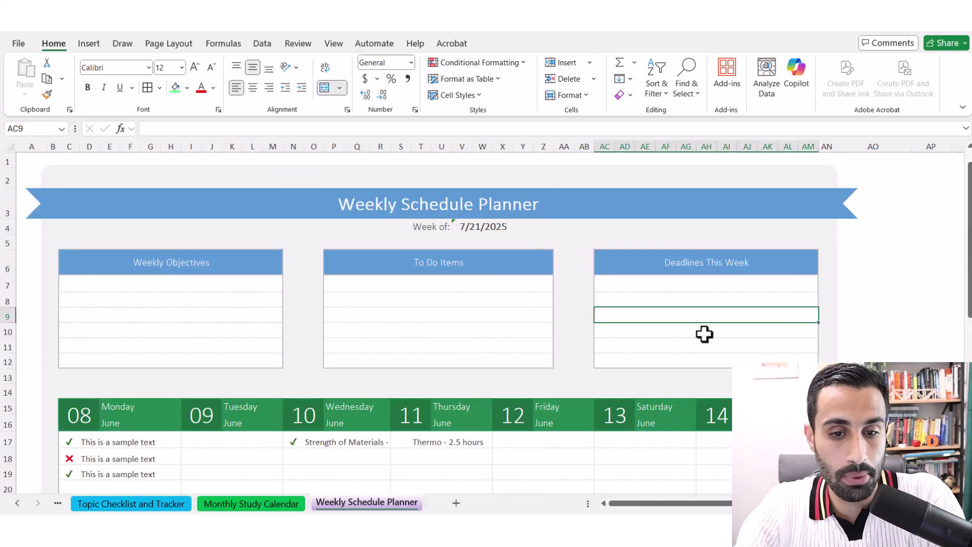
left_click(498, 226)
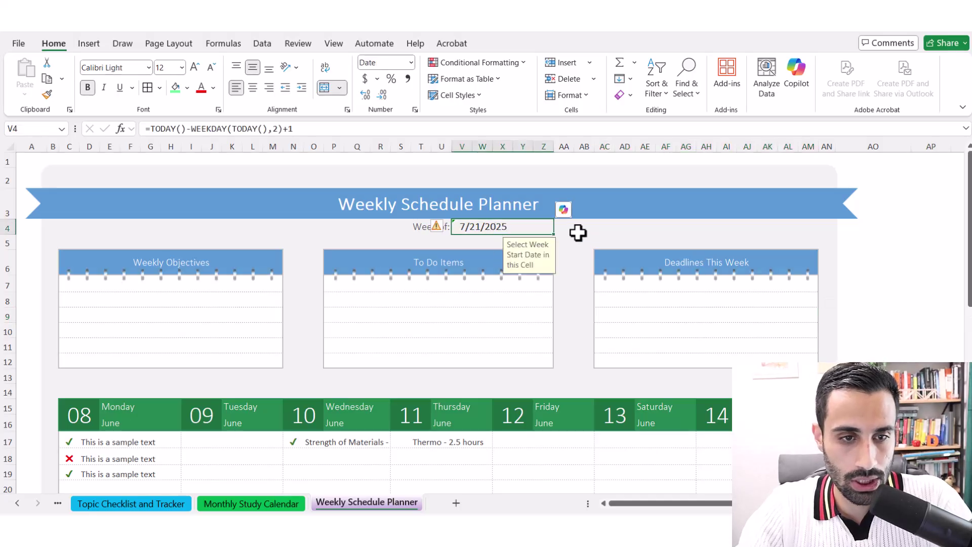
Step: Recommit the week start date formula unchanged, keeping the planner starting 7/21/2025
left_click(398, 239)
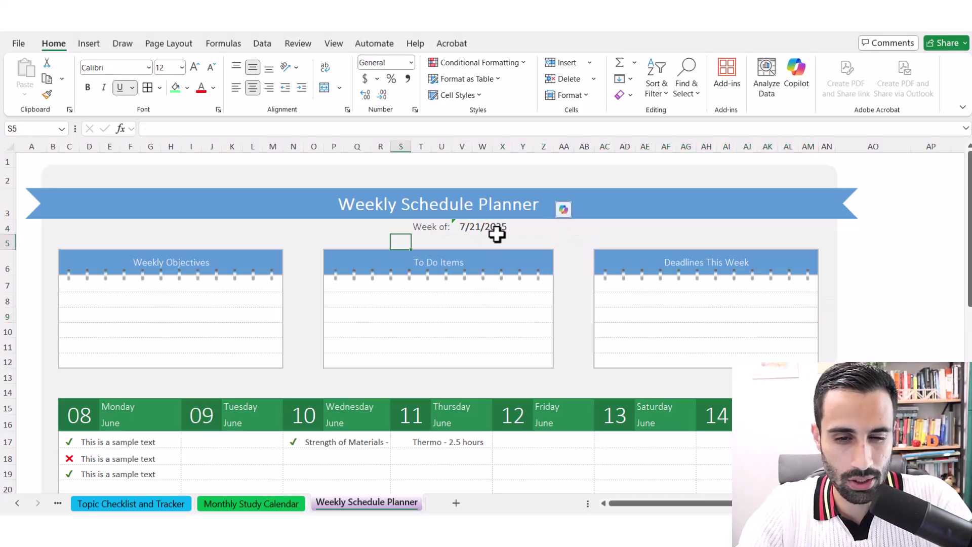
left_click(500, 229)
left_click(585, 229)
left_click(491, 226)
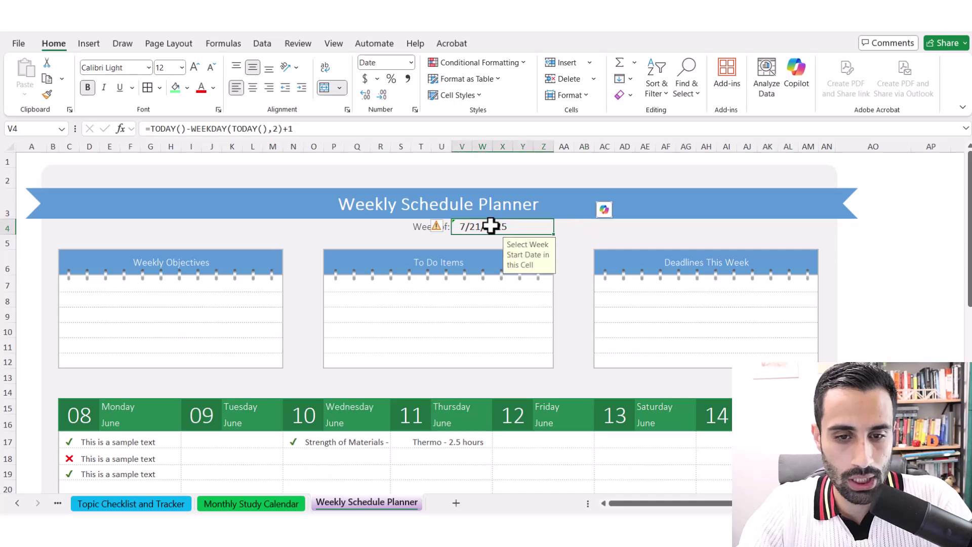
left_click(304, 129)
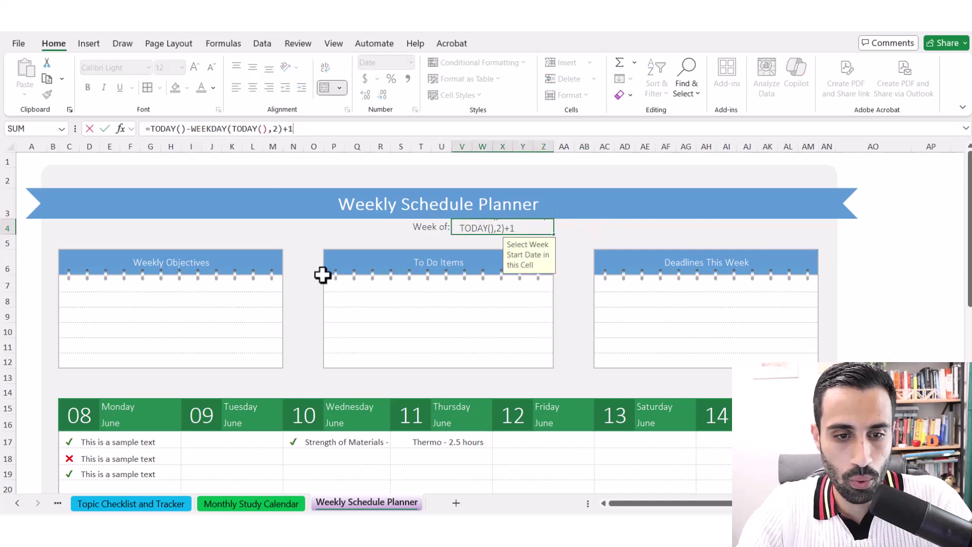
left_click(298, 234)
left_click(575, 238)
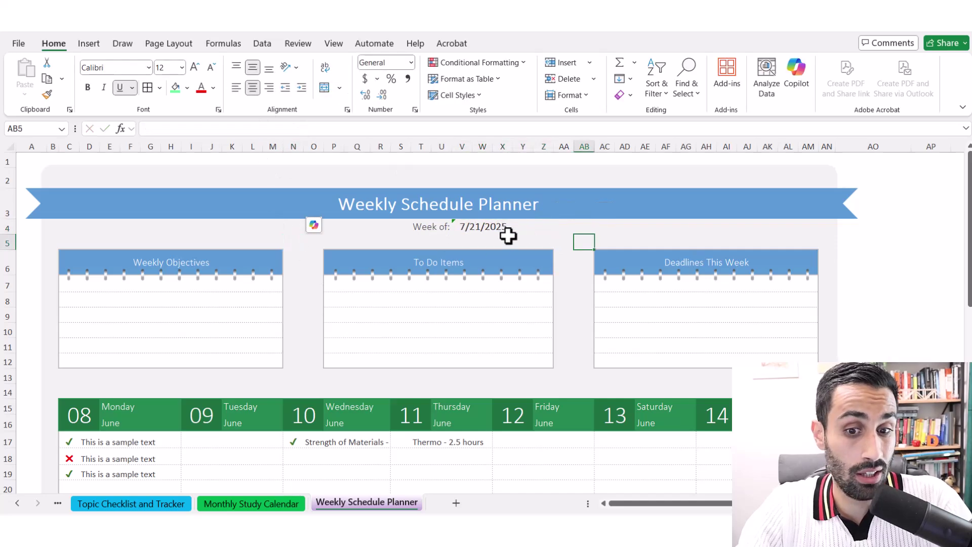
left_click(507, 232)
left_click(557, 260)
left_click(502, 226)
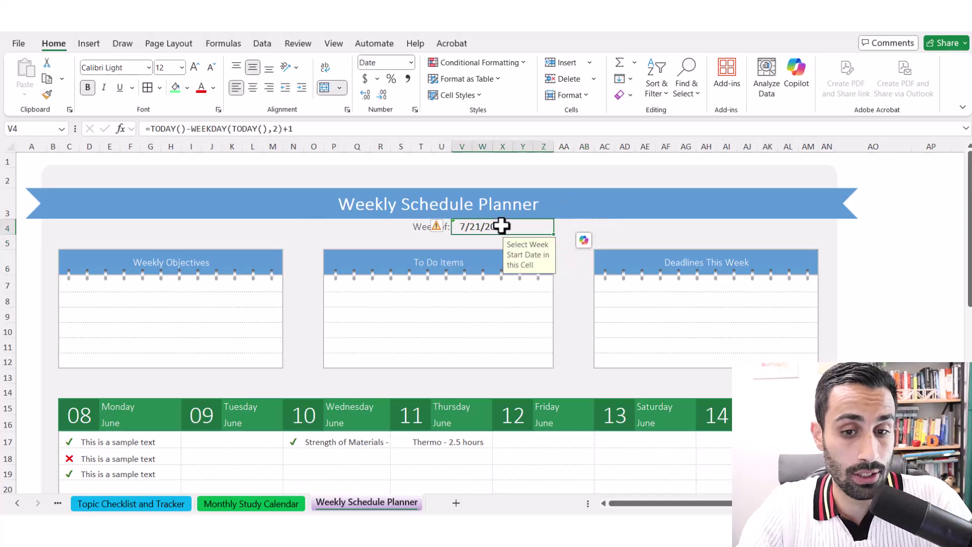
left_click(565, 334)
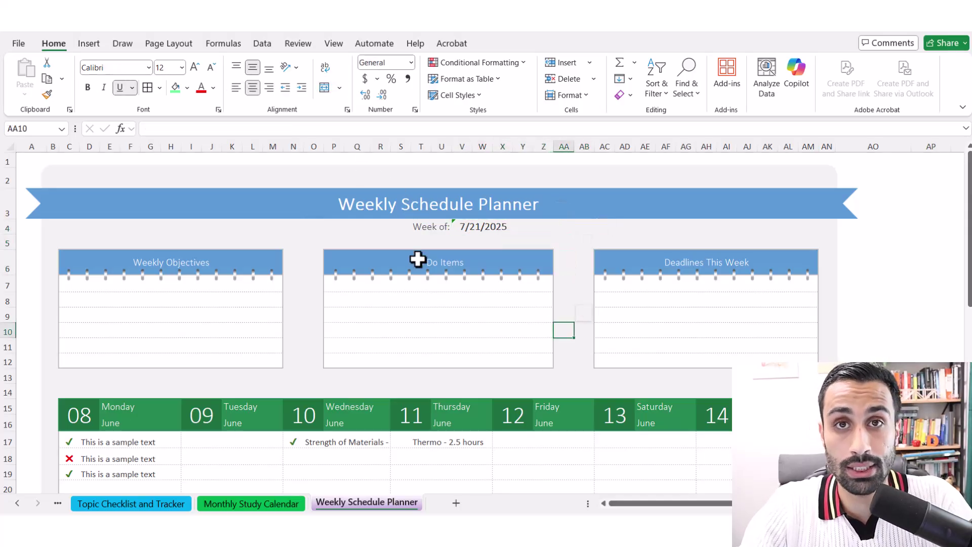
scroll(413, 258, "down", 3)
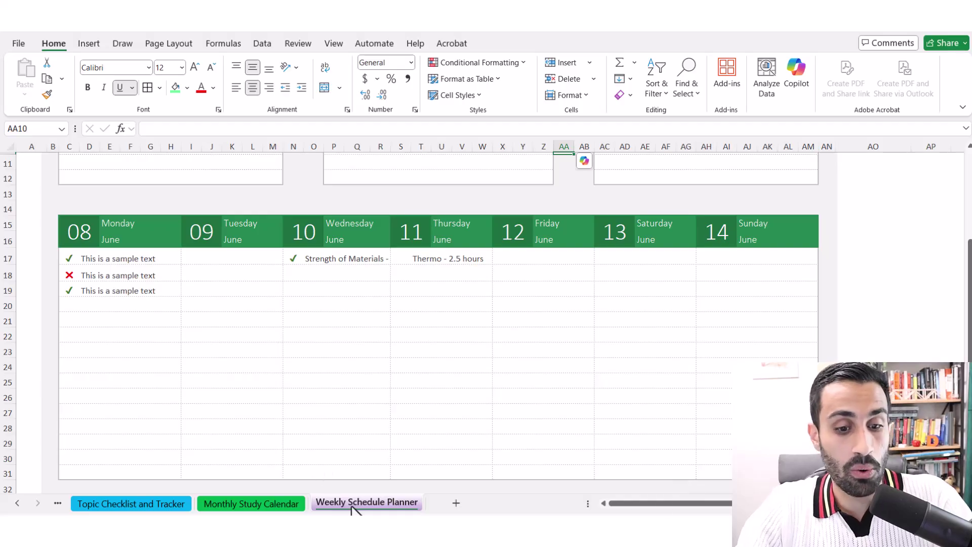
Step: Move through the Monthly Study Calendar and Topic Checklist sheets to the 2025 Civil FE Exam Topics sheet
left_click(266, 507)
left_click(140, 503)
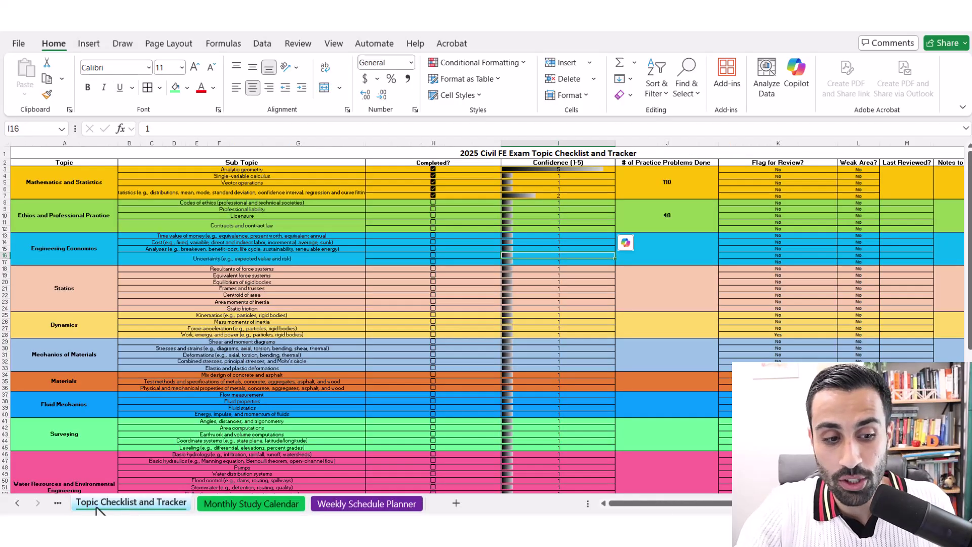
left_click(17, 502)
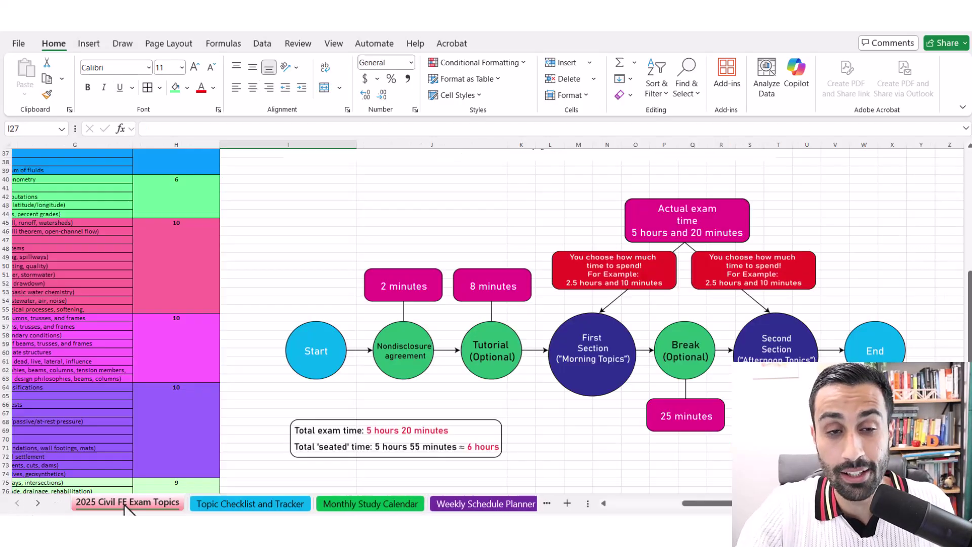
left_click(124, 504)
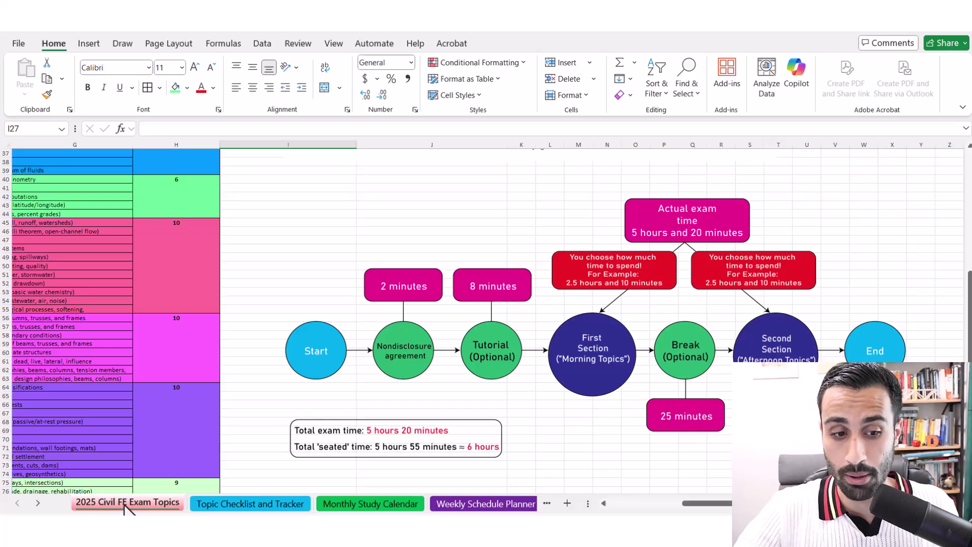